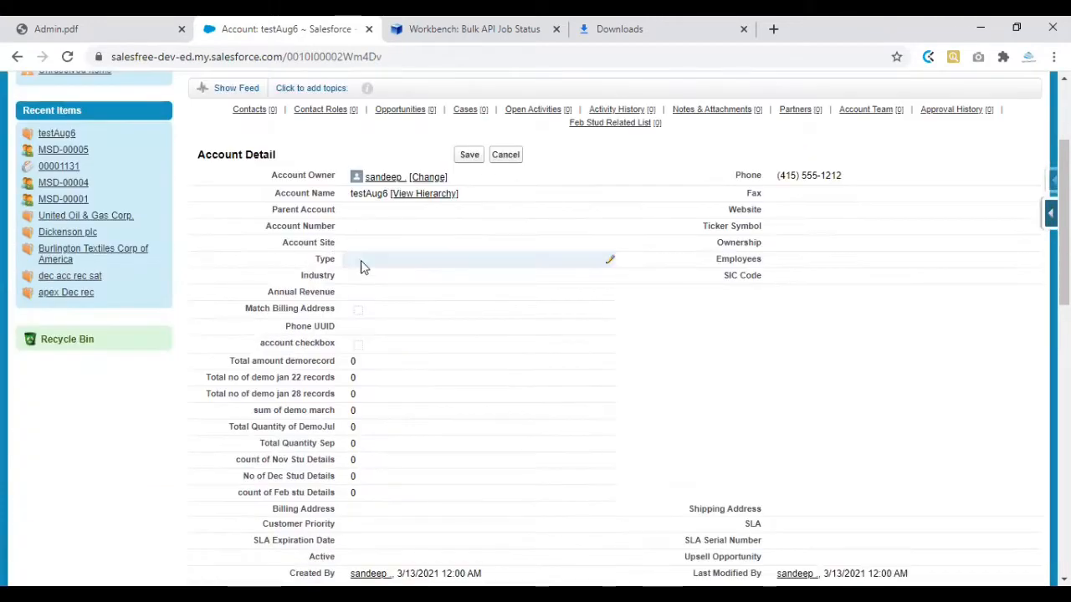
- Open the Industry picklist on the testAug6 account and look through its available options
{"action": "double_click", "coordinate": [360, 278]}
{"action": "left_click", "coordinate": [360, 279]}
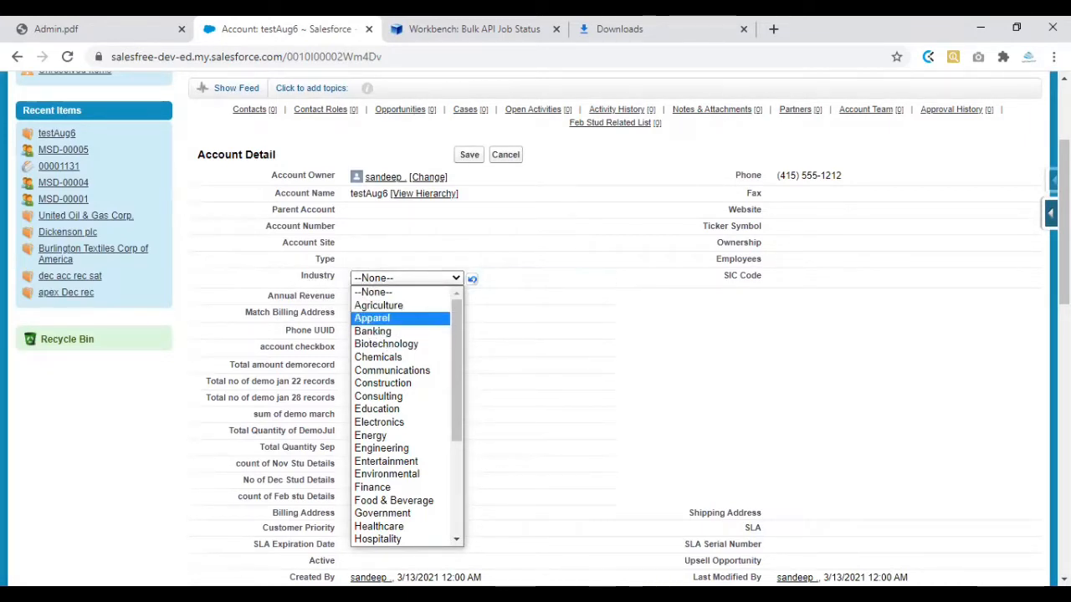
{"action": "left_click", "coordinate": [332, 276]}
{"action": "double_click", "coordinate": [364, 284]}
{"action": "left_click", "coordinate": [364, 285]}
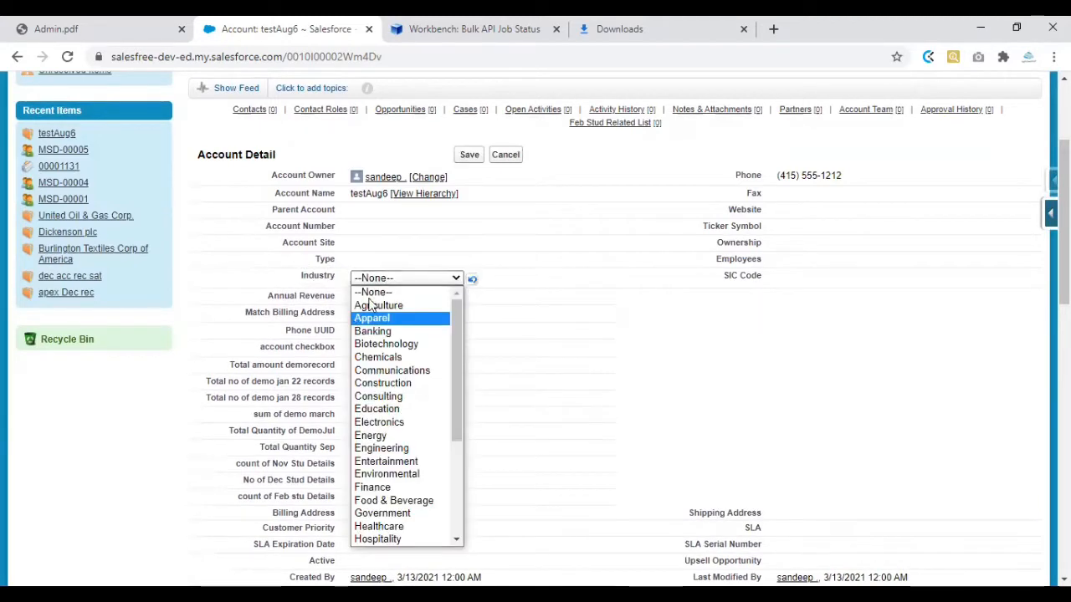
{"action": "left_click", "coordinate": [260, 263]}
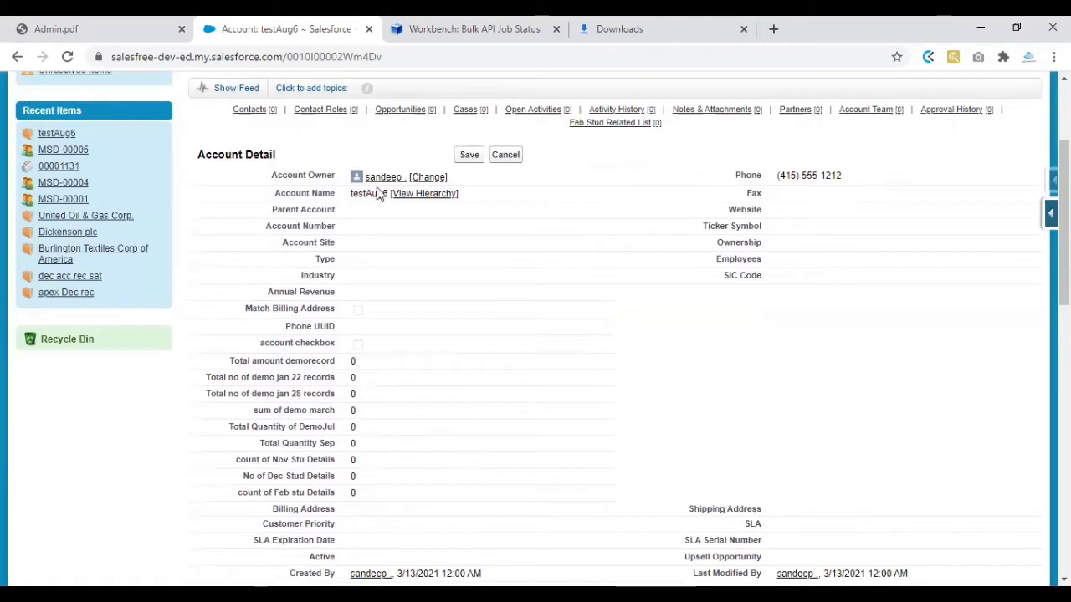
{"action": "scroll", "coordinate": [430, 284], "scroll_direction": "up", "scroll_amount": 2}
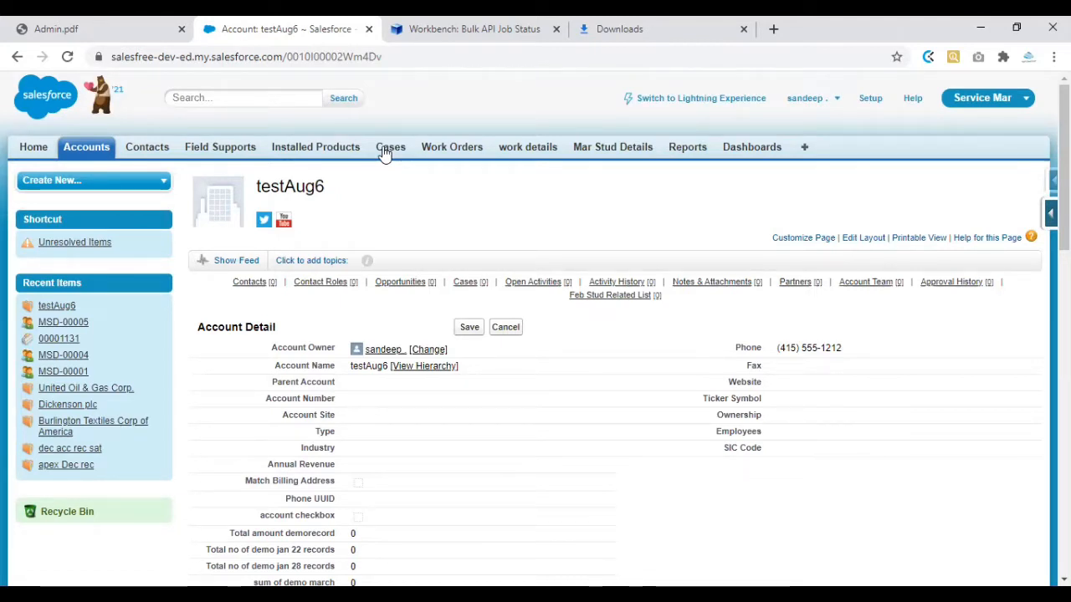
{"action": "left_click", "coordinate": [571, 51]}
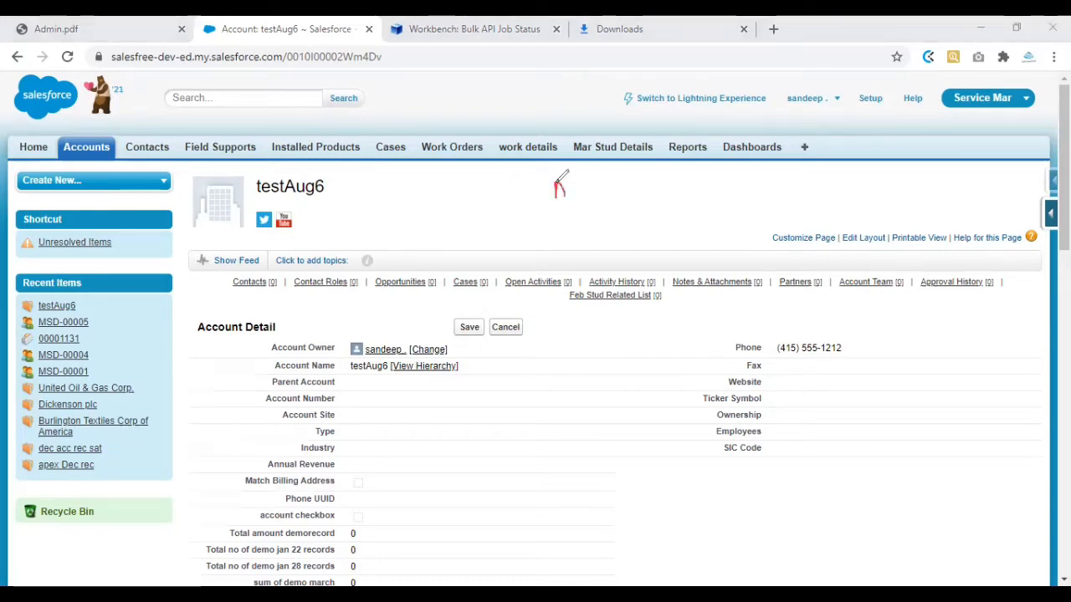
{"action": "mouse_move", "coordinate": [559, 189]}
{"action": "left_mouse_down"}
{"action": "mouse_move", "coordinate": [604, 181]}
{"action": "mouse_move", "coordinate": [640, 194]}
{"action": "mouse_move", "coordinate": [710, 169]}
{"action": "left_mouse_up"}
{"action": "mouse_move", "coordinate": [642, 209]}
{"action": "left_mouse_down"}
{"action": "mouse_move", "coordinate": [652, 223]}
{"action": "mouse_move", "coordinate": [677, 221]}
{"action": "mouse_move", "coordinate": [761, 193]}
{"action": "left_mouse_up"}
{"action": "mouse_move", "coordinate": [799, 317]}
{"action": "left_mouse_down"}
{"action": "mouse_move", "coordinate": [770, 352]}
{"action": "mouse_move", "coordinate": [817, 332]}
{"action": "left_mouse_up"}
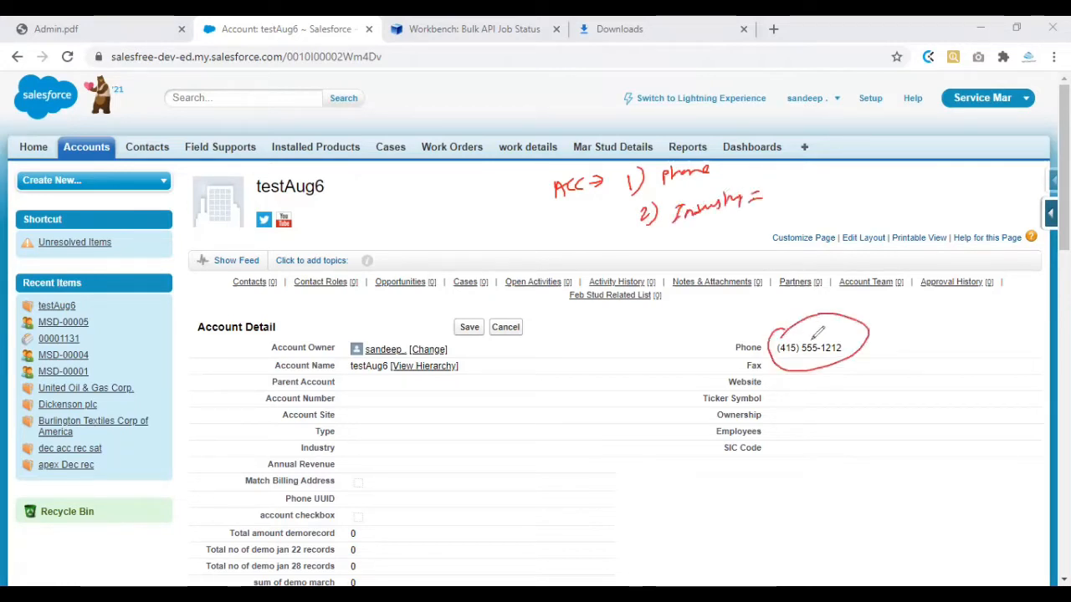
{"action": "mouse_move", "coordinate": [360, 435]}
{"action": "left_mouse_down"}
{"action": "mouse_move", "coordinate": [393, 459]}
{"action": "mouse_move", "coordinate": [362, 437]}
{"action": "mouse_move", "coordinate": [441, 440]}
{"action": "left_mouse_up"}
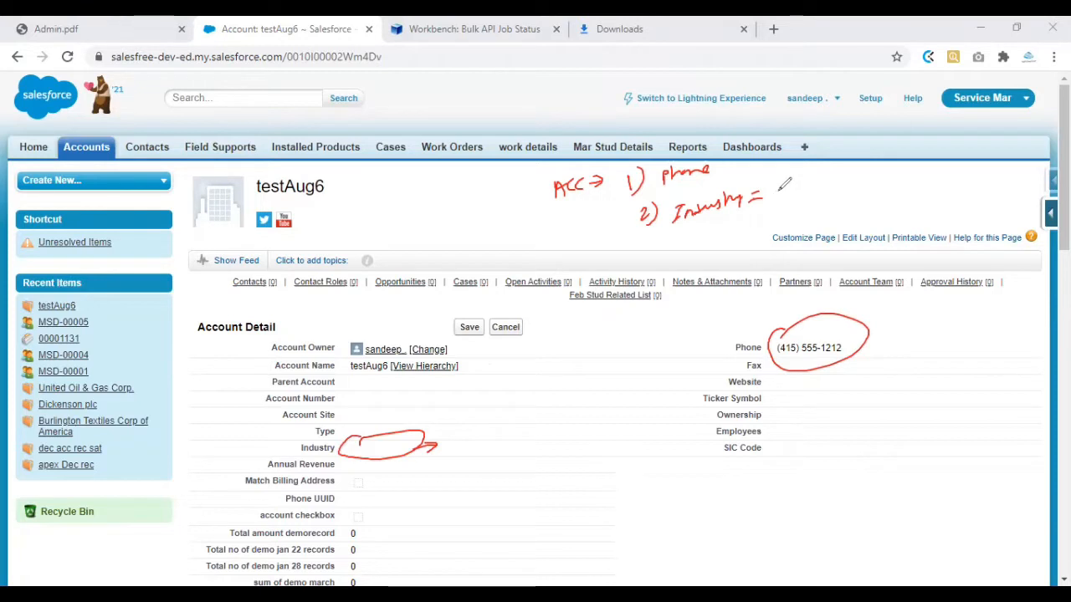
{"action": "left_click_drag", "start_coordinate": [783, 177], "coordinate": [870, 192]}
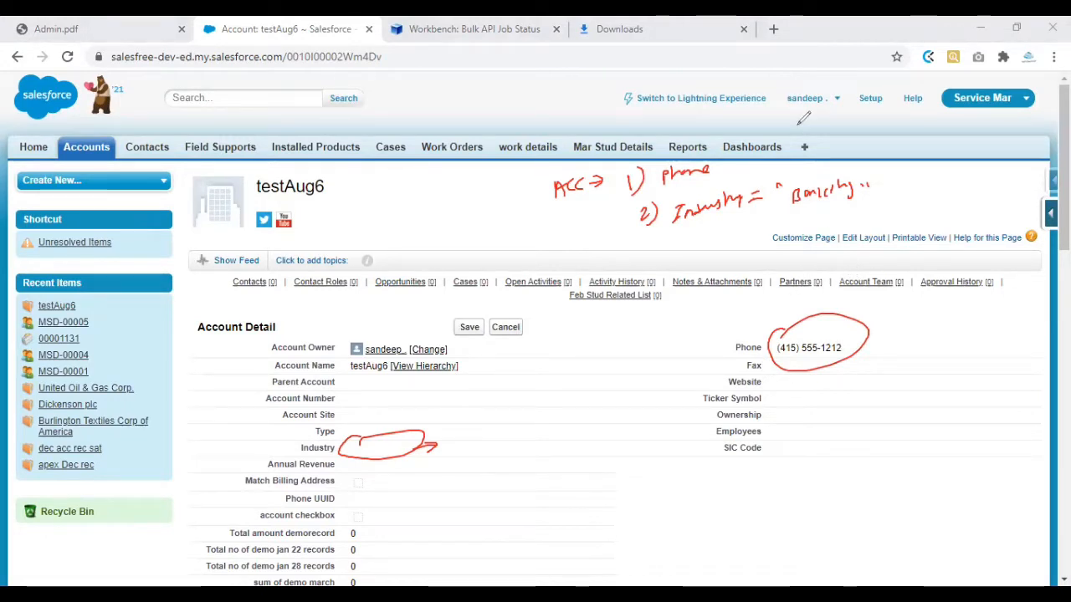
{"action": "key", "text": "Escape"}
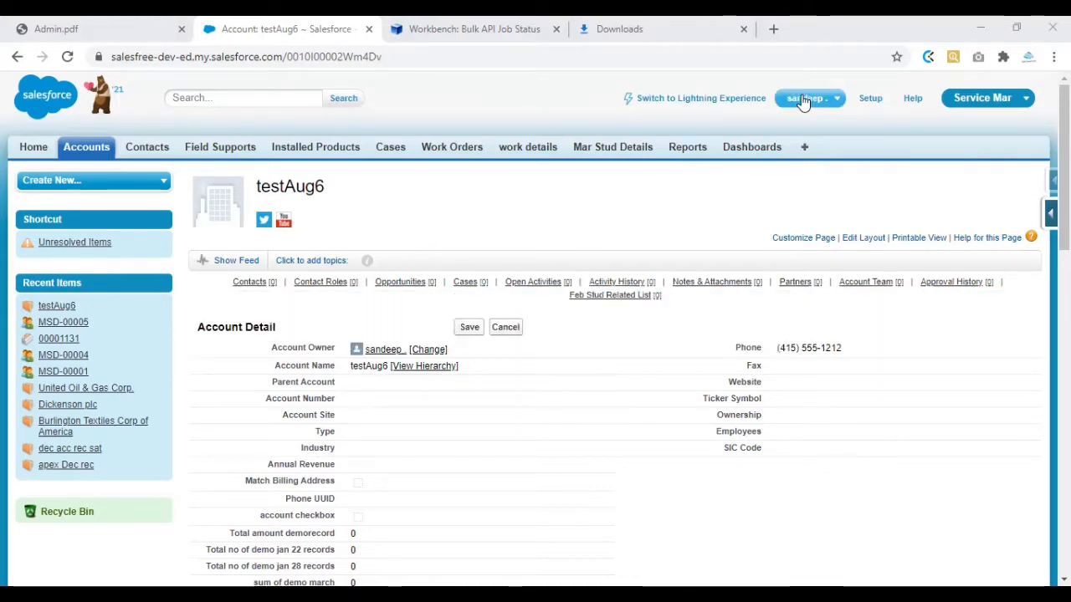
- Open the Developer Console and show it as a browser tab
{"action": "left_click", "coordinate": [803, 99]}
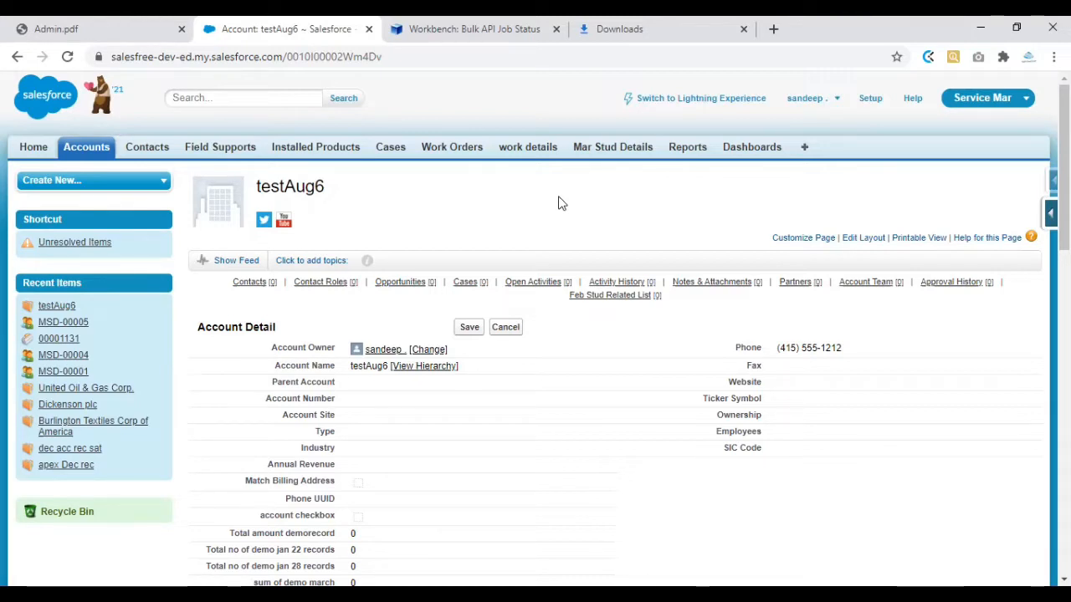
{"action": "left_click", "coordinate": [804, 104]}
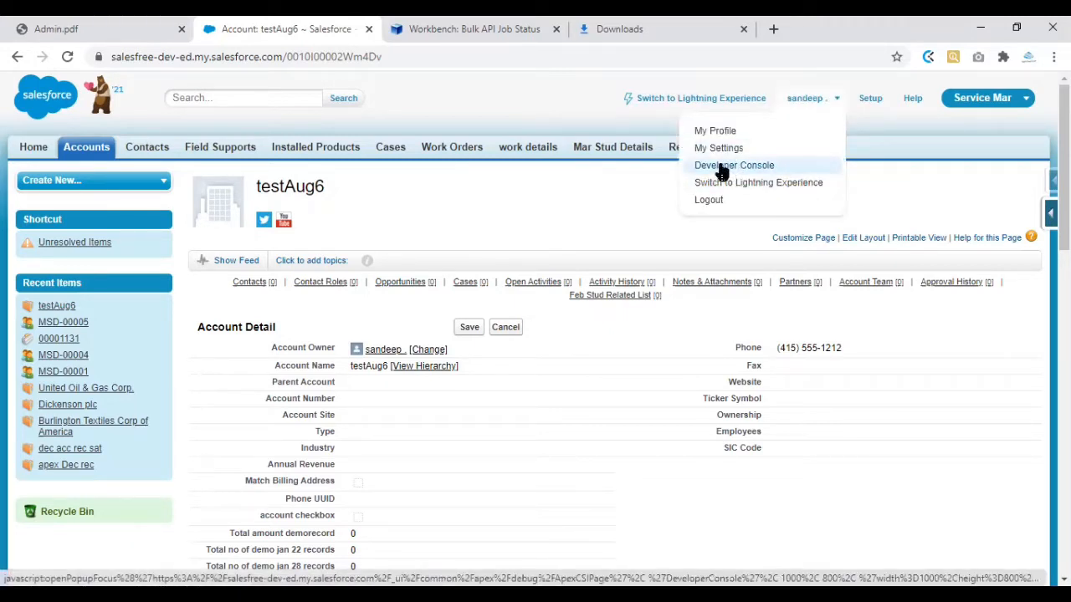
{"action": "left_click", "coordinate": [722, 171]}
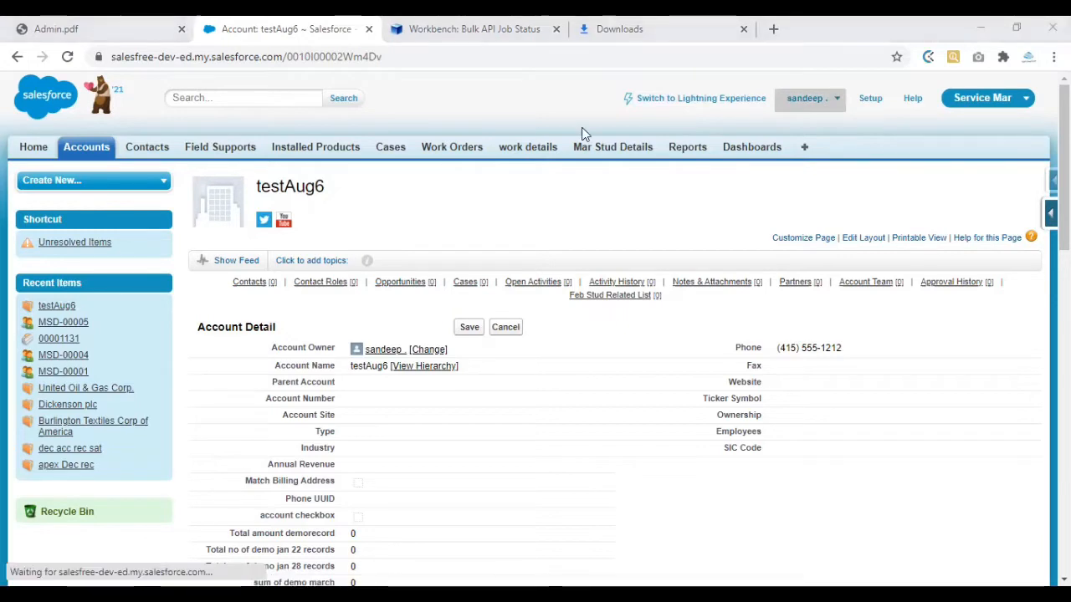
{"action": "right_click", "coordinate": [267, 27]}
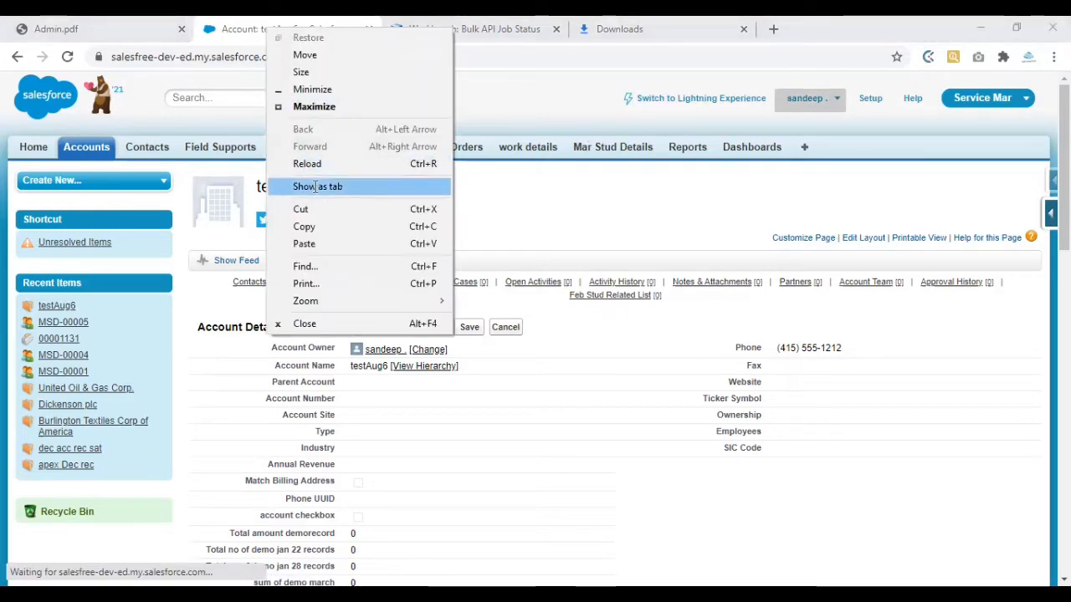
{"action": "left_click", "coordinate": [315, 186]}
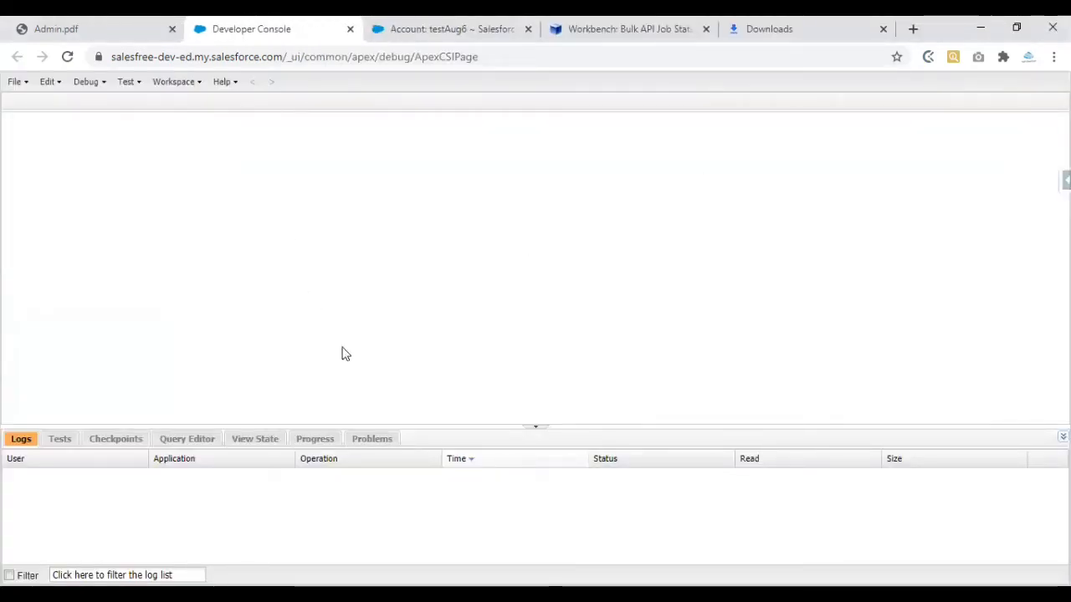
- Run the SOQL query "select id,name from account where phone!=null" in the Query Editor
{"action": "left_click", "coordinate": [173, 442]}
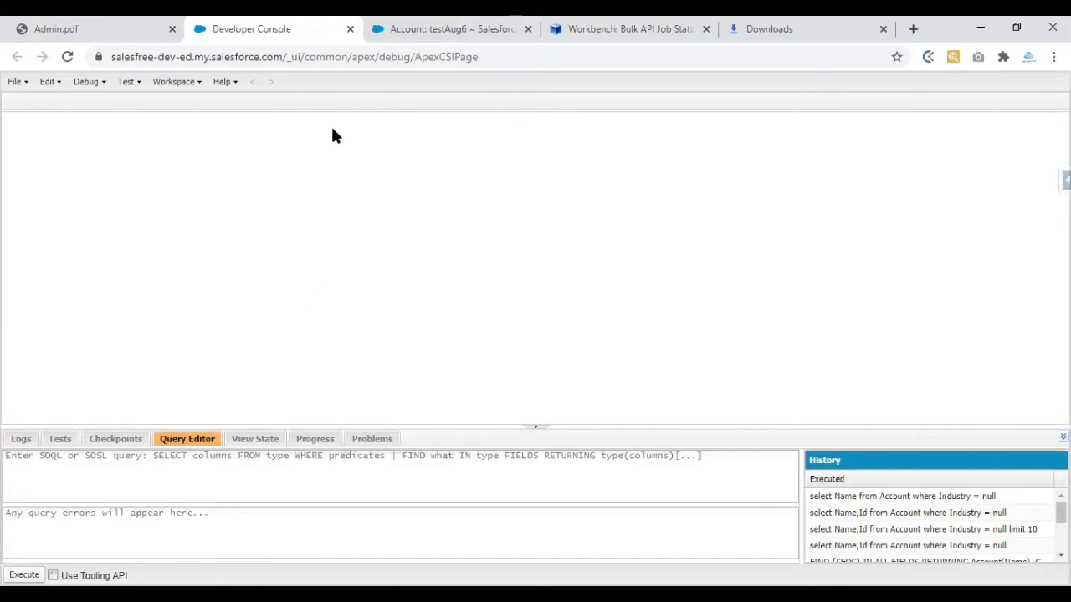
{"action": "left_click", "coordinate": [148, 471]}
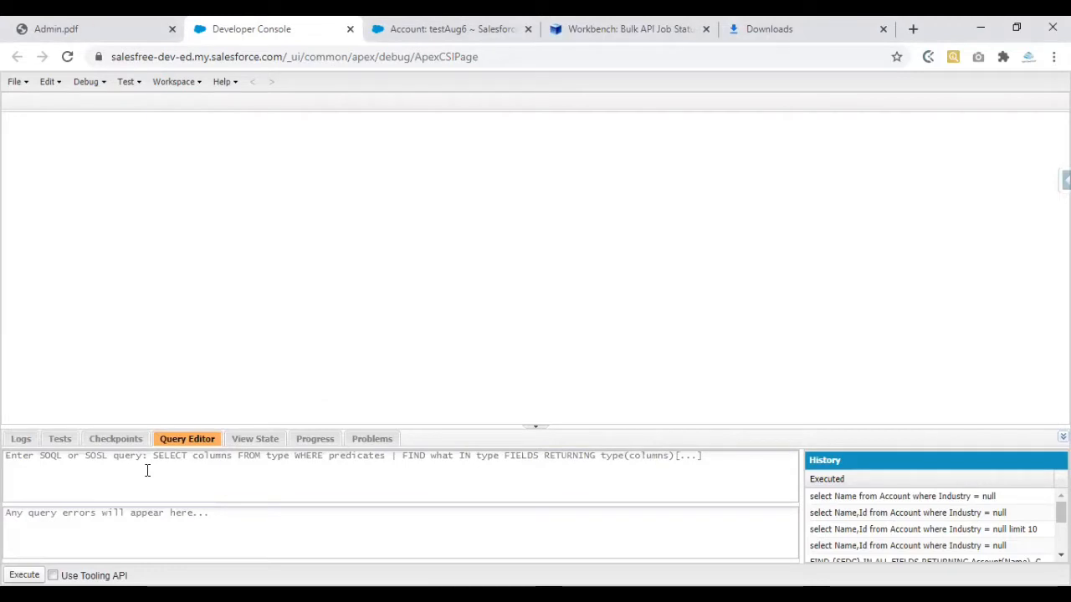
{"action": "type", "text": "select "}
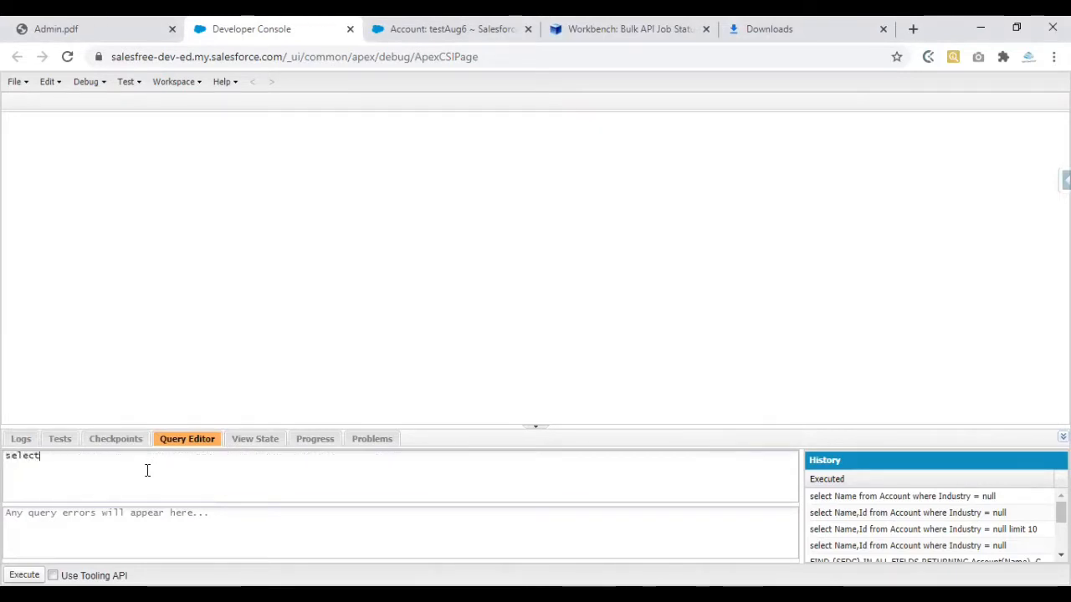
{"action": "type", "text": "id,name "}
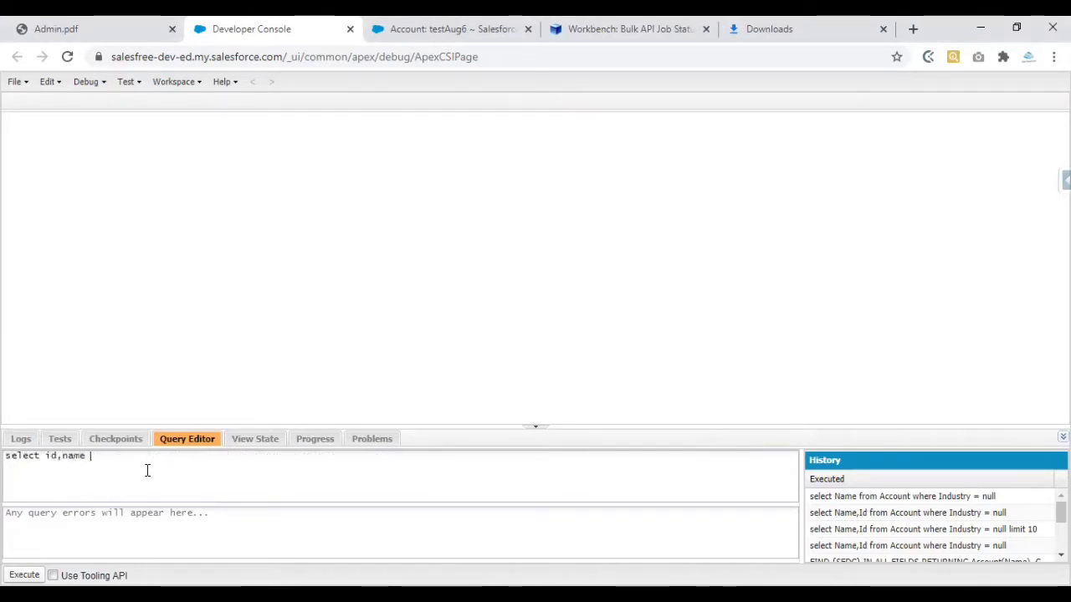
{"action": "type", "text": "from "}
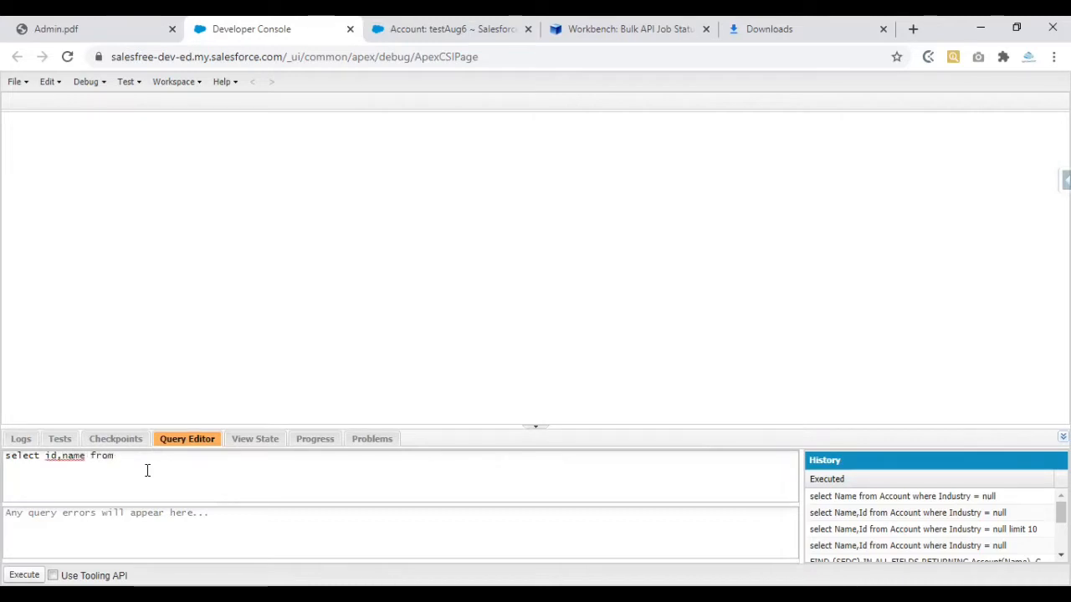
{"action": "type", "text": "acccouount where phone!"}
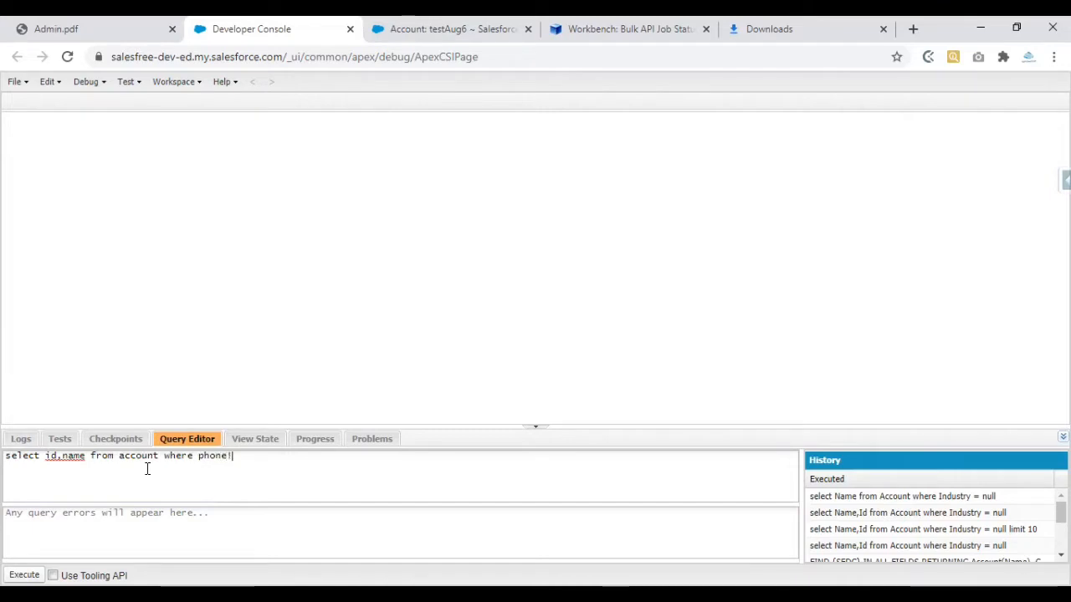
{"action": "type", "text": "=null "}
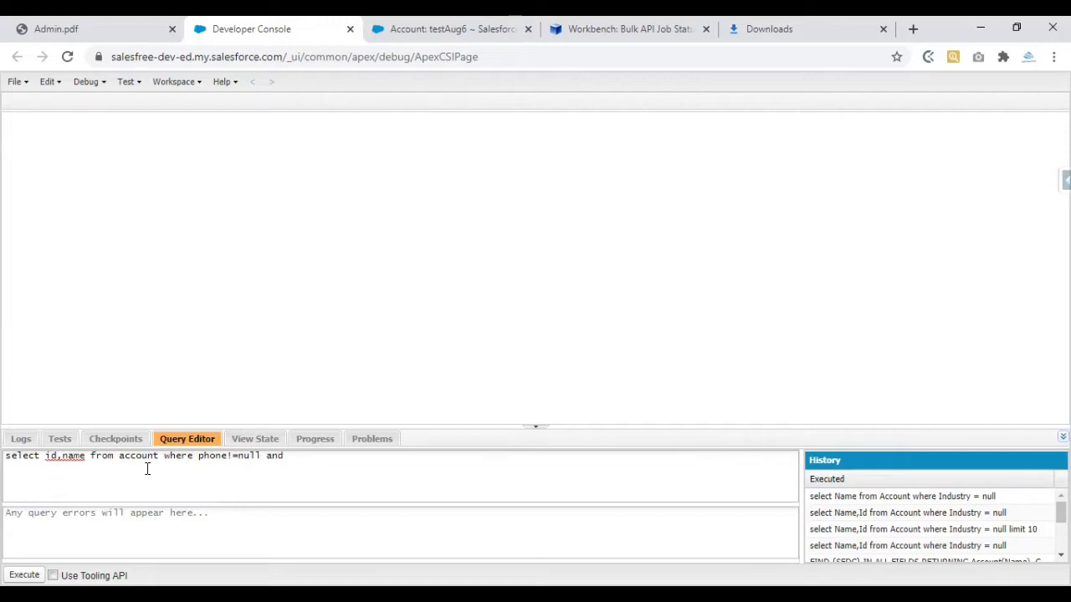
{"action": "type", "text": "and"}
{"action": "key", "text": "BackSpace"}
{"action": "key", "text": "BackSpace"}
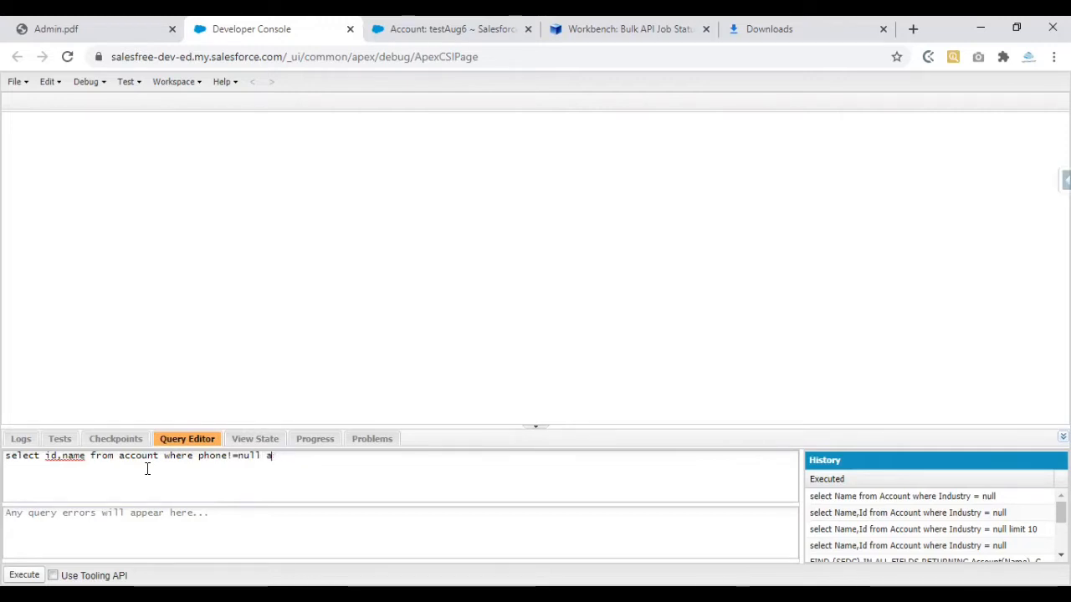
{"action": "key", "text": "BackSpace"}
{"action": "left_click", "coordinate": [24, 574]}
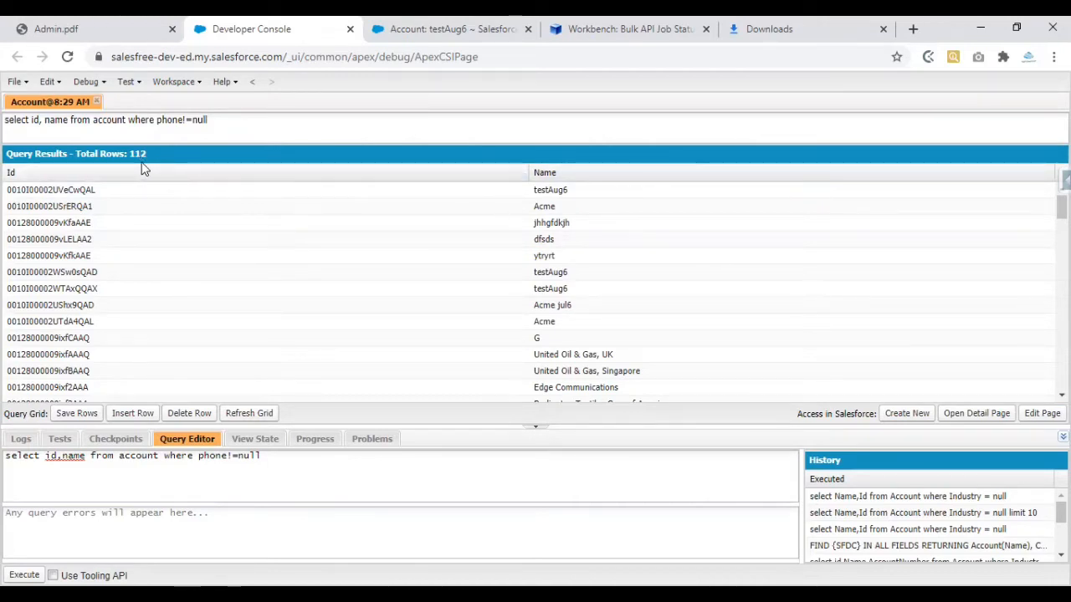
{"action": "left_click", "coordinate": [273, 465]}
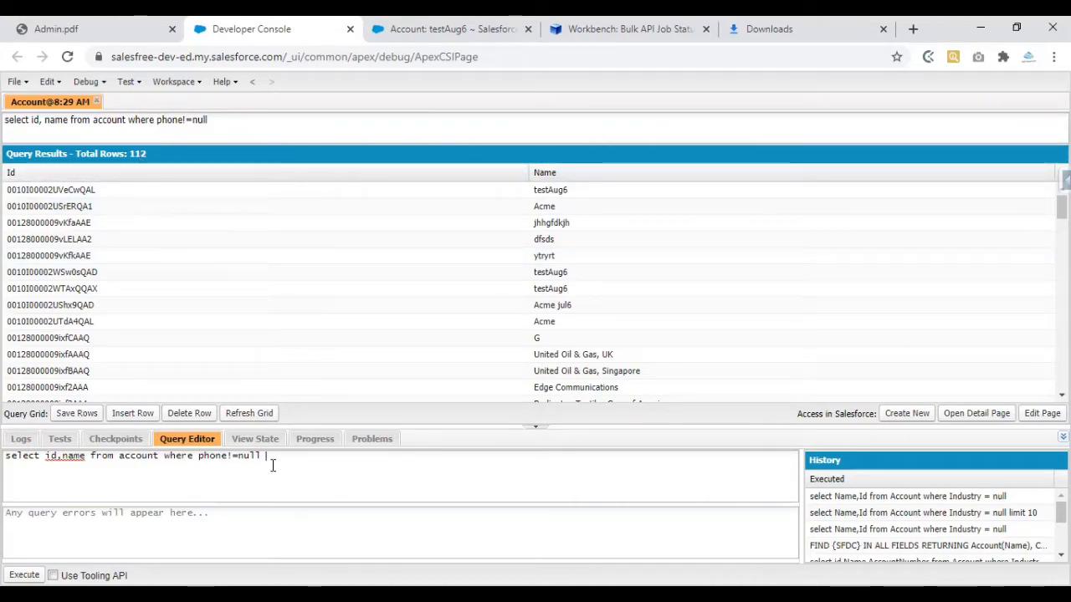
{"action": "left_click_drag", "start_coordinate": [273, 465], "coordinate": [3, 445]}
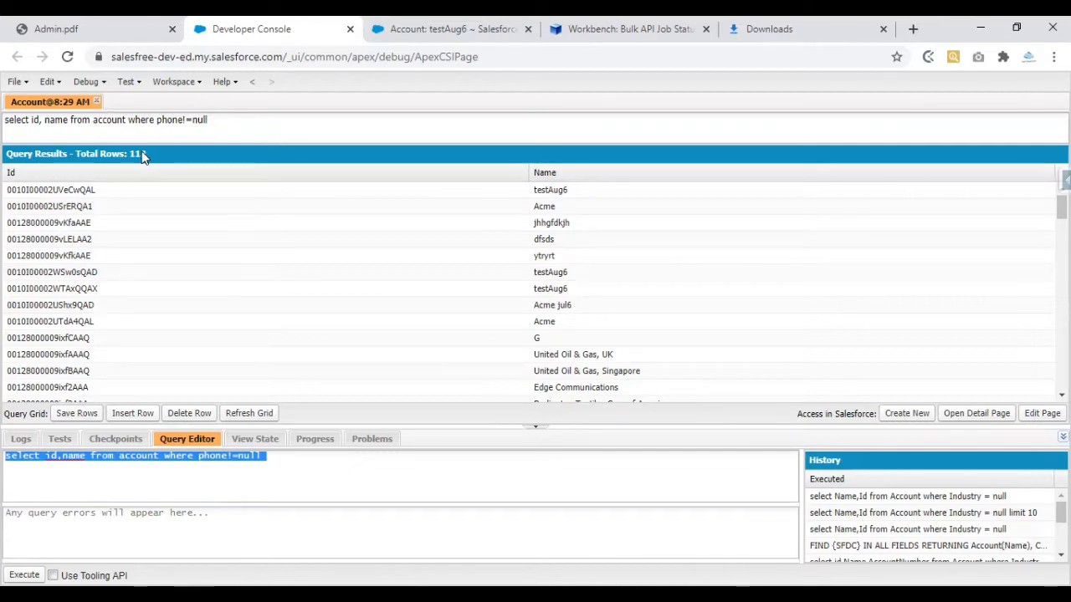
{"action": "left_click", "coordinate": [314, 466]}
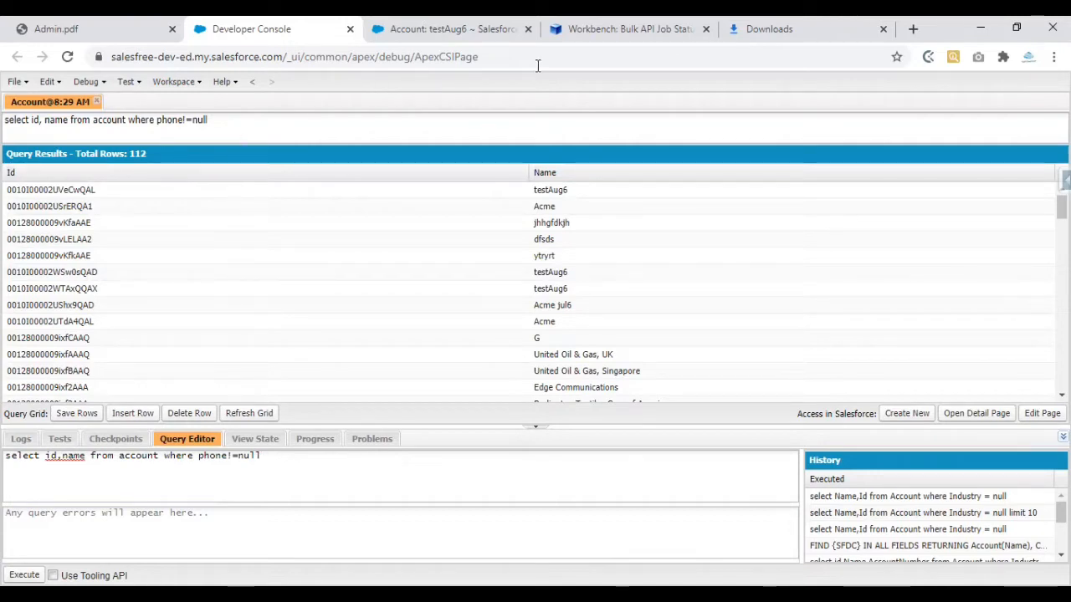
{"action": "left_click", "coordinate": [786, 60]}
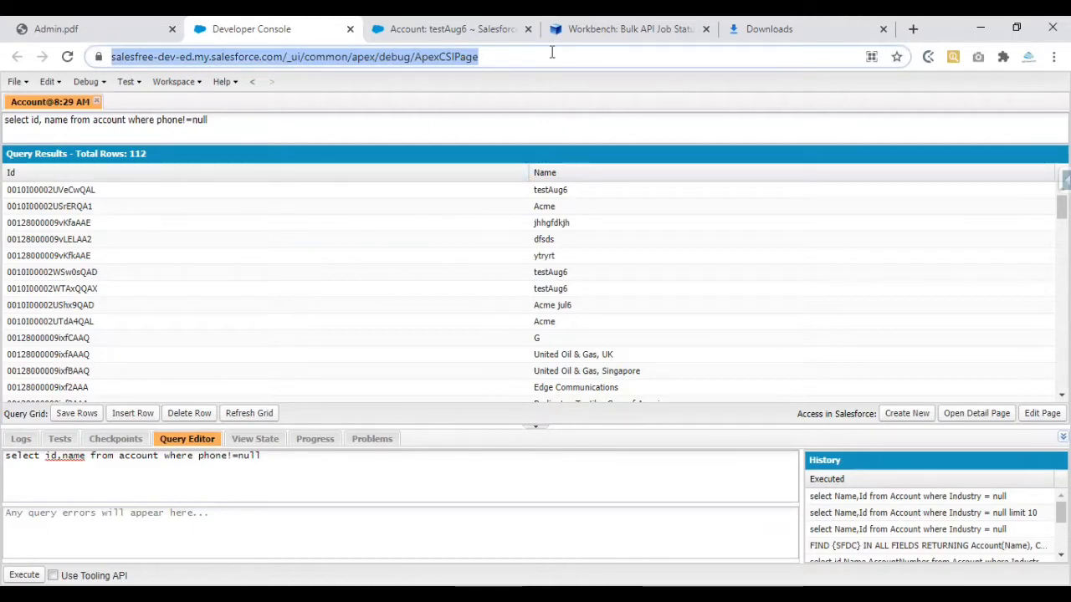
{"action": "left_click", "coordinate": [950, 176]}
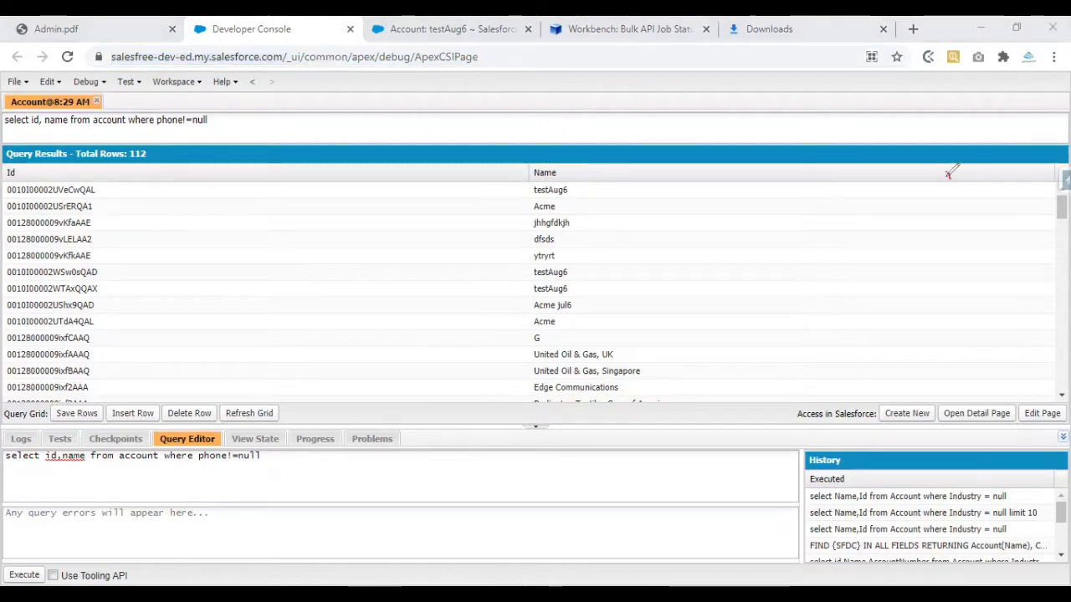
{"action": "left_click_drag", "start_coordinate": [947, 177], "coordinate": [993, 174]}
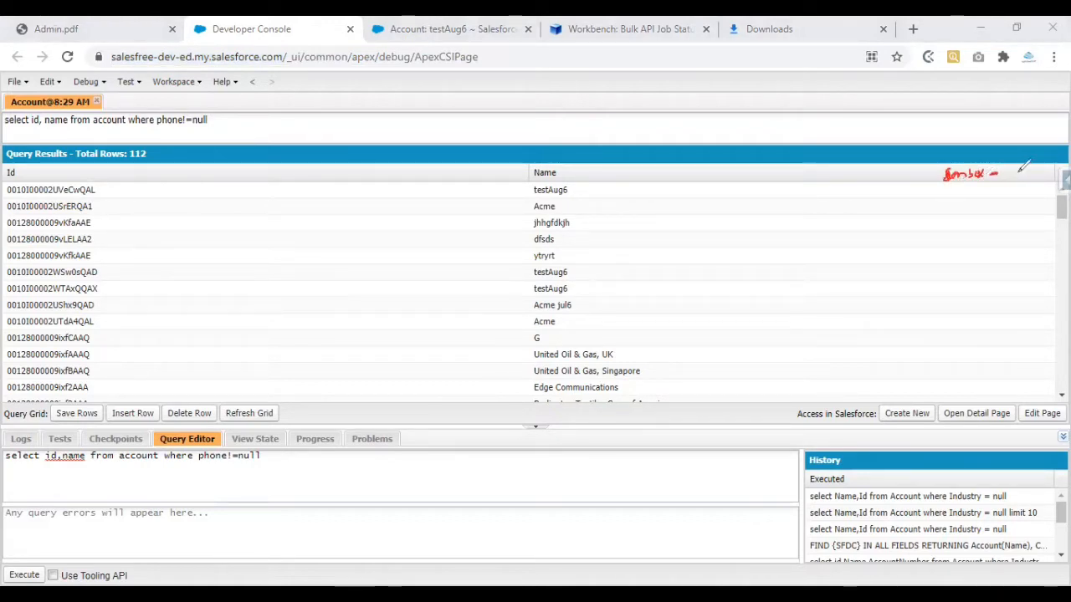
{"action": "left_click_drag", "start_coordinate": [1019, 163], "coordinate": [1044, 178]}
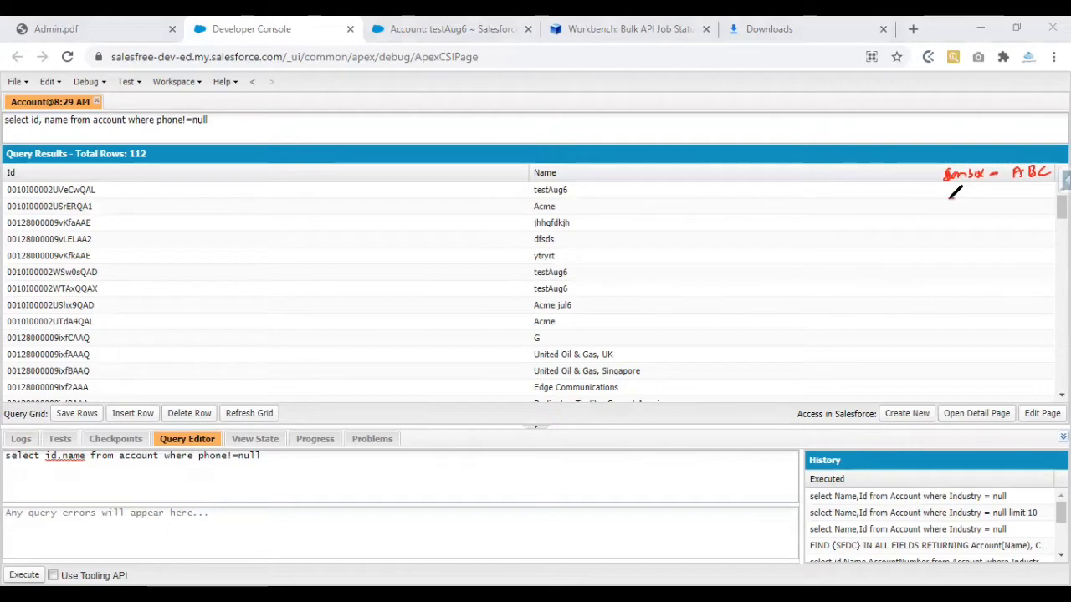
{"action": "left_click_drag", "start_coordinate": [949, 200], "coordinate": [1014, 201]}
{"action": "left_click_drag", "start_coordinate": [1021, 201], "coordinate": [1038, 200]}
{"action": "left_click_drag", "start_coordinate": [950, 222], "coordinate": [1009, 224]}
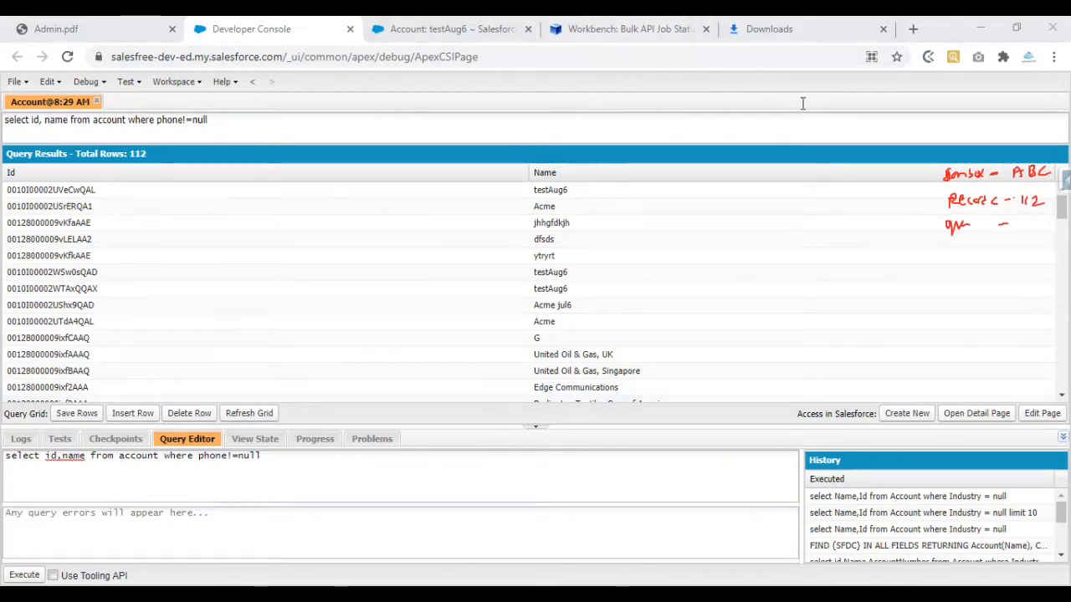
- Add the Industry field after name in the account query's select list and execute the query again
{"action": "left_click", "coordinate": [85, 456]}
{"action": "type", "text": ",Indust"}
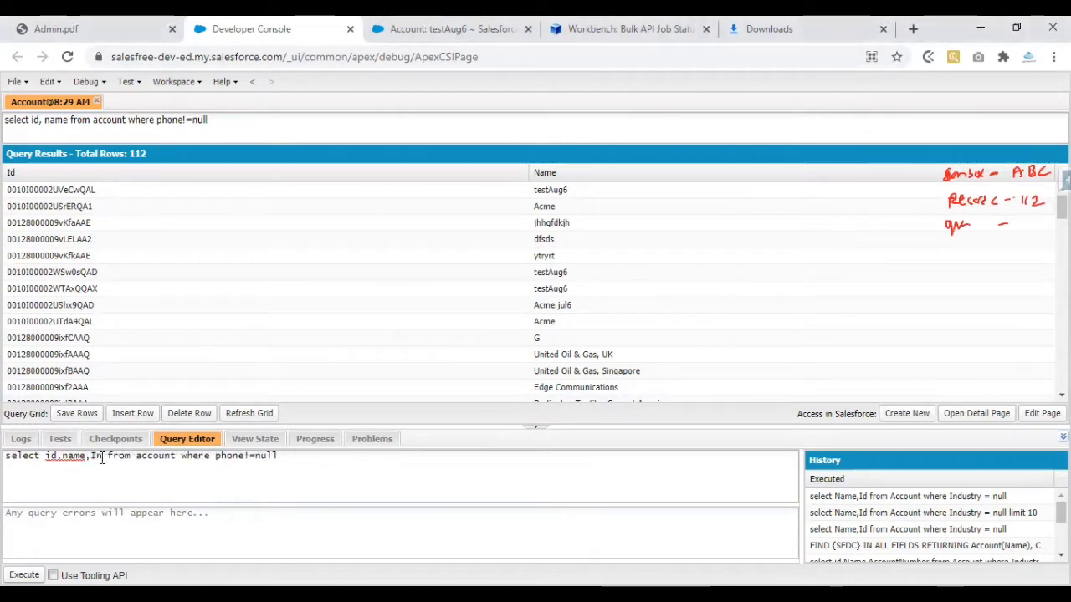
{"action": "type", "text": "ry"}
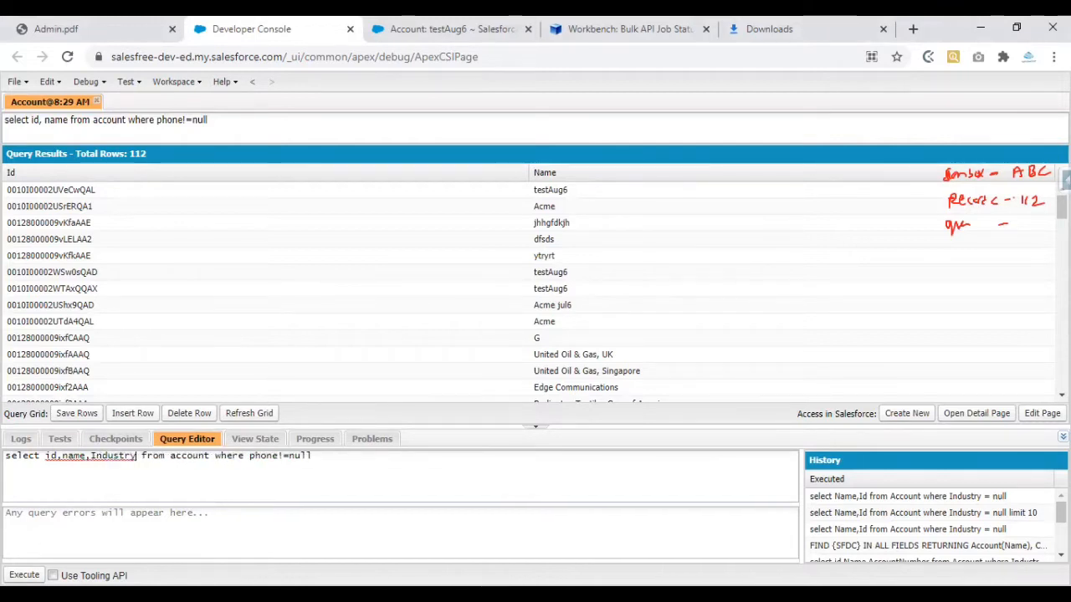
{"action": "key", "text": "ctrl+e"}
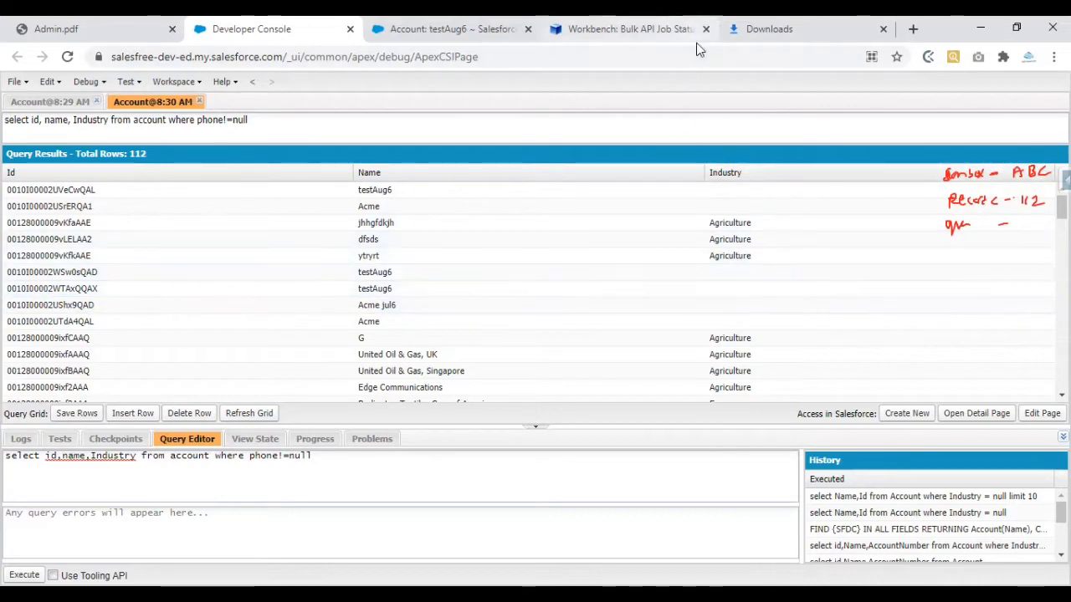
{"action": "left_click", "coordinate": [342, 462]}
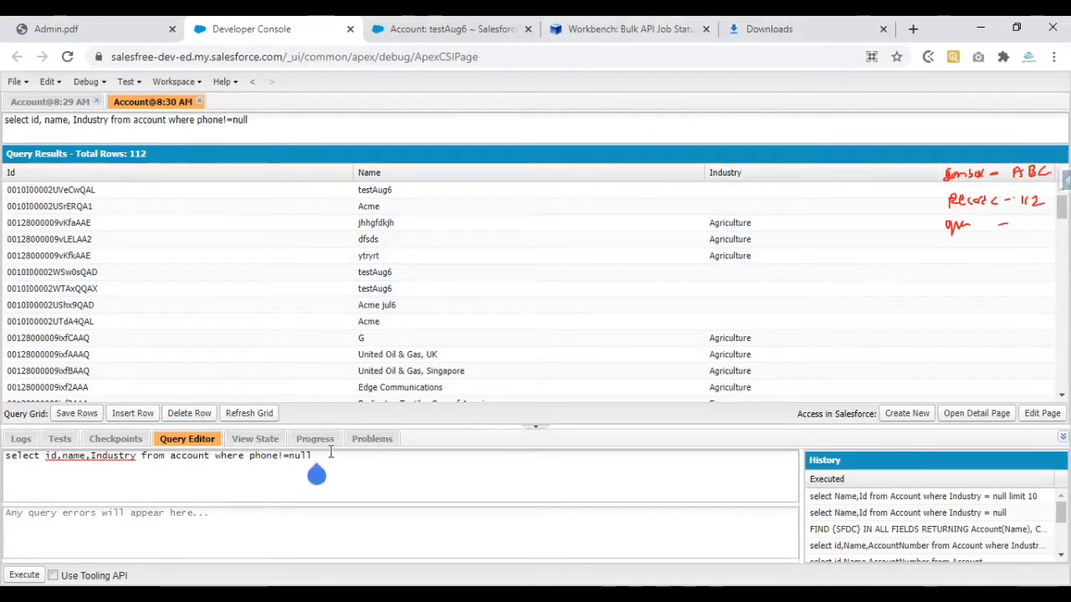
- Copy the whole account query from the Query Editor and open the SOQL Query page in Workbench
{"action": "key", "text": "ctrl+a"}
{"action": "key", "text": "ctrl+c"}
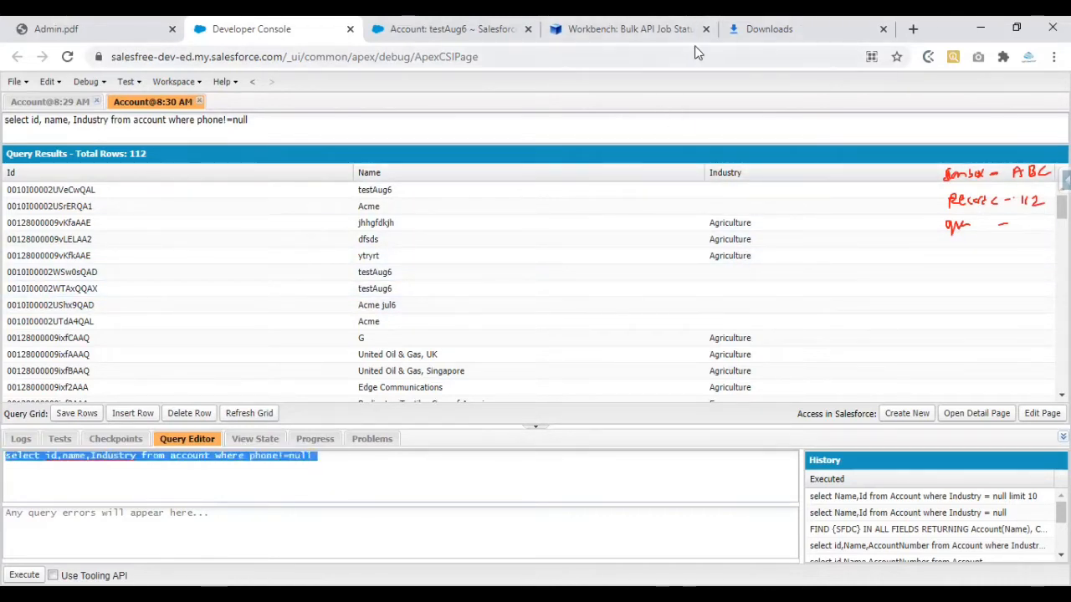
{"action": "left_click", "coordinate": [629, 29]}
{"action": "mouse_move", "coordinate": [559, 102]}
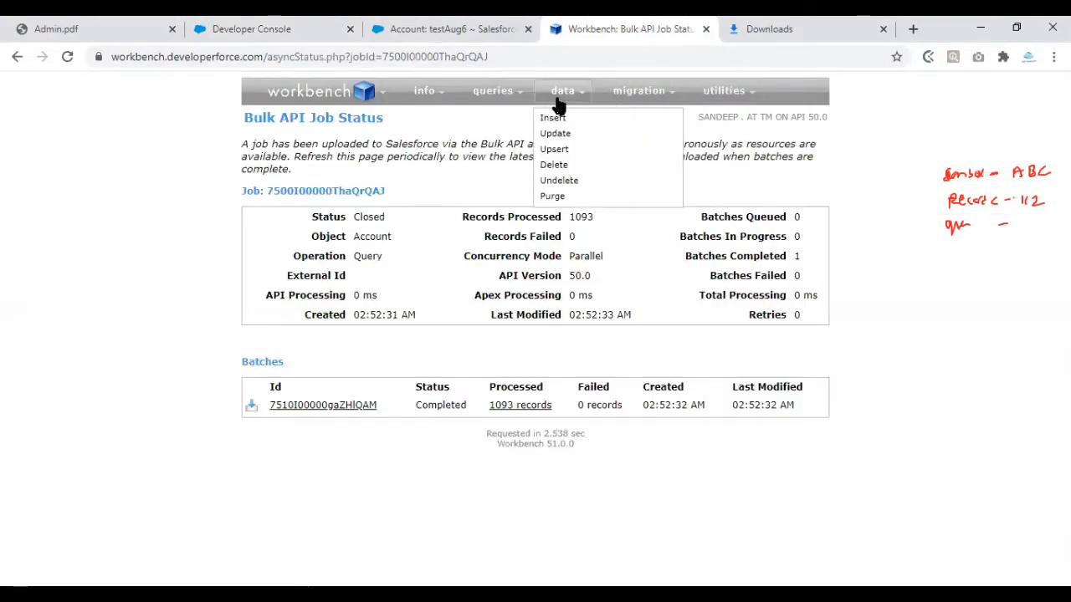
{"action": "mouse_move", "coordinate": [479, 103]}
{"action": "left_click", "coordinate": [483, 135]}
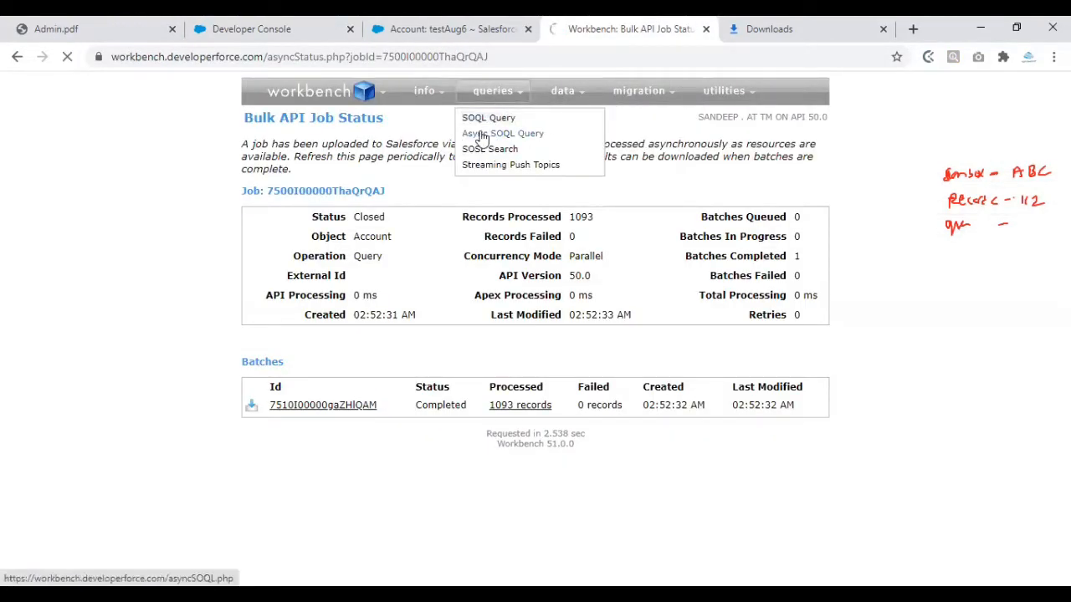
{"action": "left_click", "coordinate": [488, 118]}
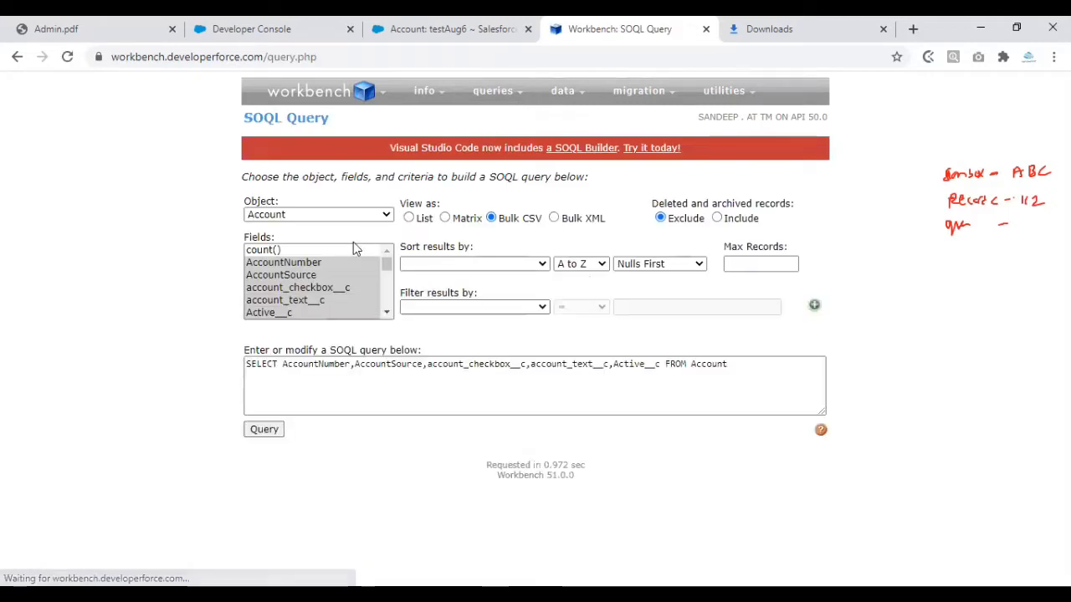
- Clear the prefilled SOQL query and paste the copied account query in its place
{"action": "left_click", "coordinate": [763, 364]}
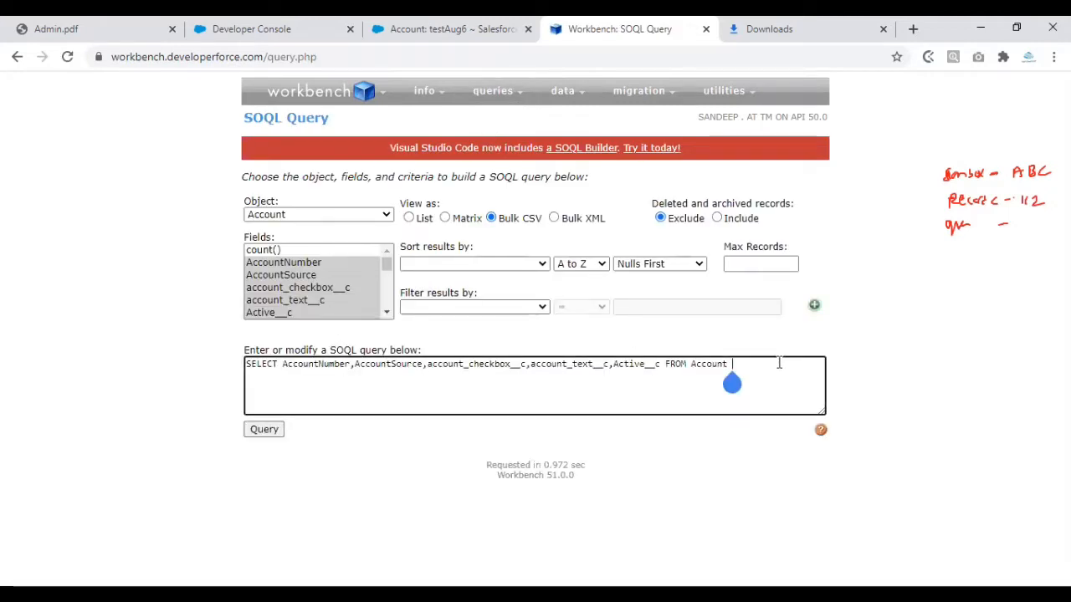
{"action": "key", "text": "BackSpace"}
{"action": "key", "text": "BackSpace"}
{"action": "key", "text": "BackSpace"}
{"action": "key", "text": "BackSpace"}
{"action": "key", "text": "BackSpace"}
{"action": "key", "text": "BackSpace"}
{"action": "key", "text": "BackSpace"}
{"action": "key", "text": "BackSpace"}
{"action": "key", "text": "BackSpace"}
{"action": "key", "text": "BackSpace"}
{"action": "key", "text": "BackSpace"}
{"action": "key", "text": "BackSpace"}
{"action": "key", "text": "BackSpace"}
{"action": "key", "text": "BackSpace"}
{"action": "key", "text": "BackSpace"}
{"action": "key", "text": "BackSpace"}
{"action": "key", "text": "BackSpace"}
{"action": "key", "text": "BackSpace"}
{"action": "key", "text": "BackSpace"}
{"action": "key", "text": "BackSpace"}
{"action": "key", "text": "BackSpace"}
{"action": "key", "text": "BackSpace"}
{"action": "key", "text": "BackSpace"}
{"action": "key", "text": "BackSpace"}
{"action": "key", "text": "BackSpace"}
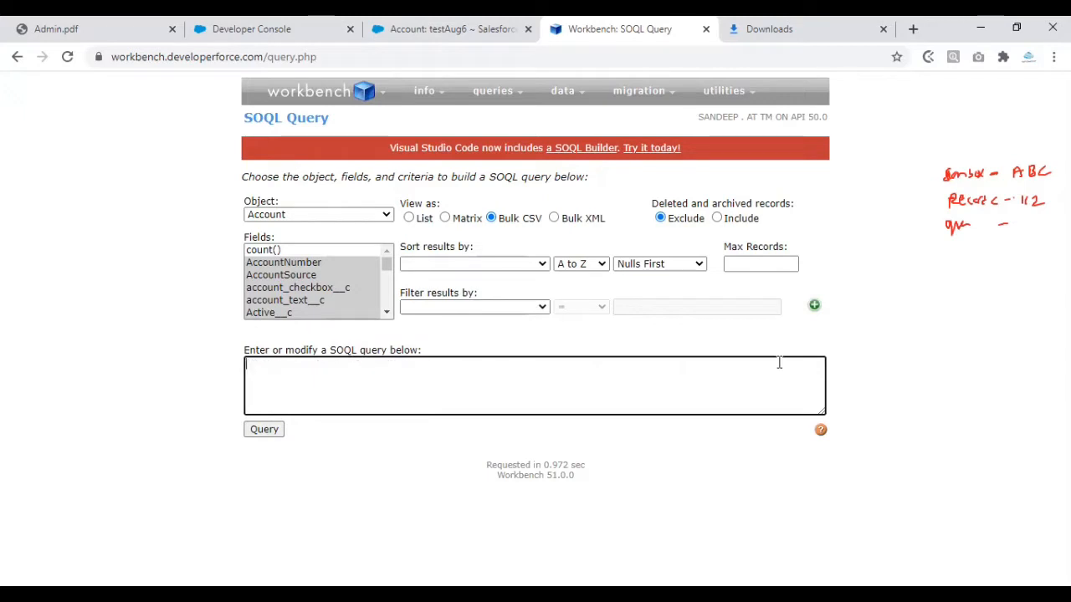
{"action": "key", "text": "ctrl+v"}
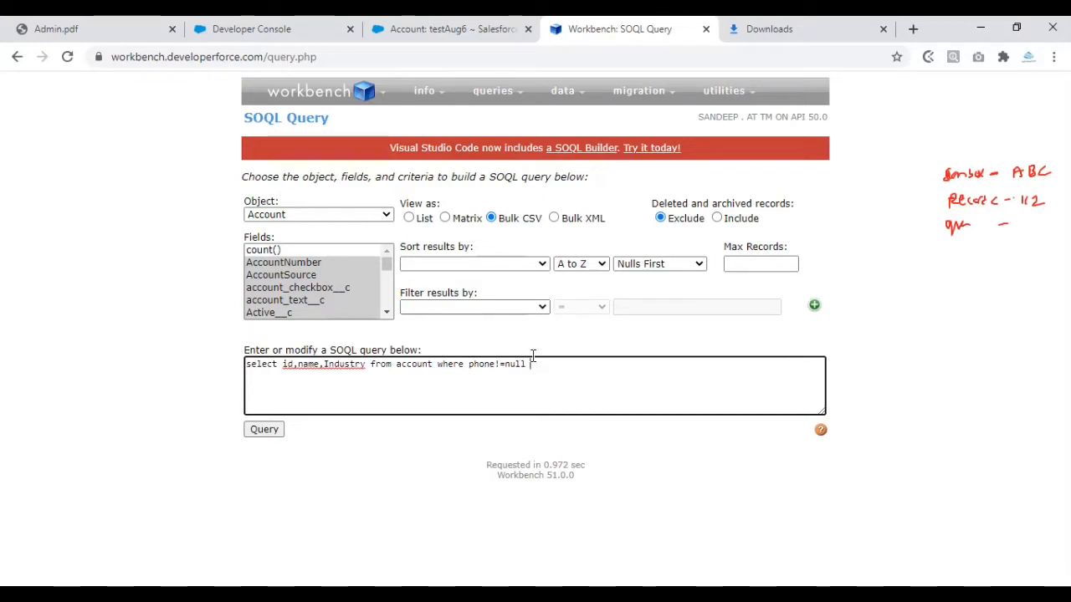
- Select only the AccountNumber field for the Account query
{"action": "left_click", "coordinate": [283, 262]}
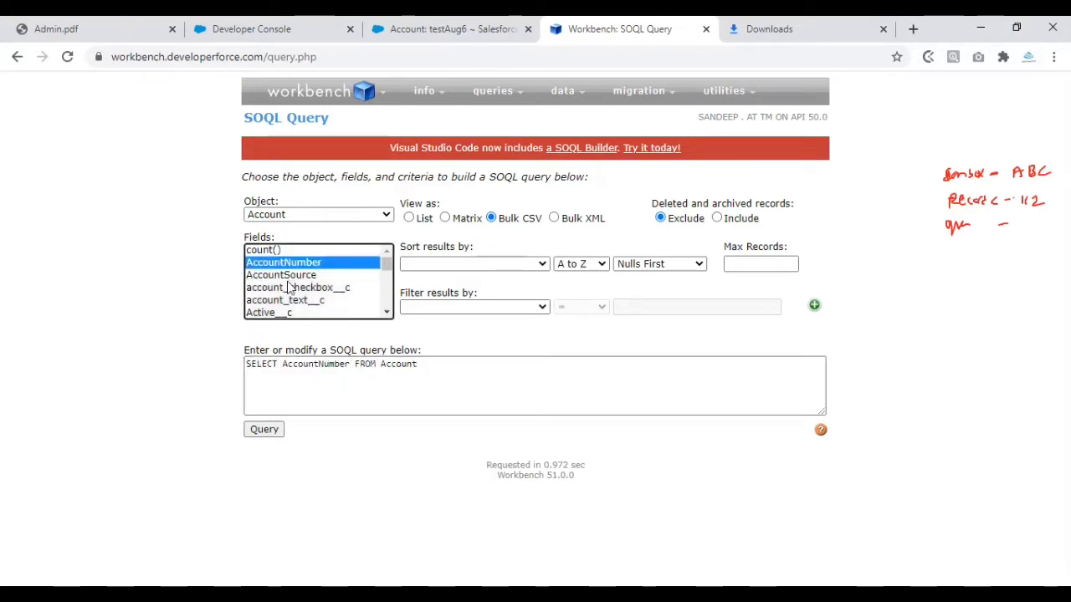
{"action": "left_click", "coordinate": [298, 287]}
{"action": "left_click", "coordinate": [282, 262]}
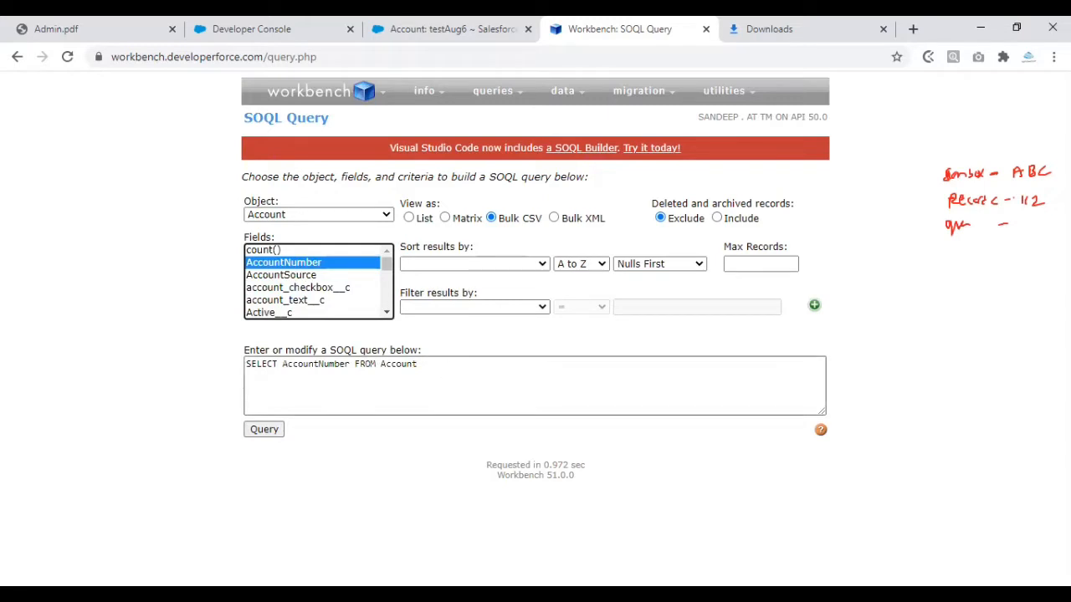
- Replace the generated SOQL query with "select id,name,Industry from account where phone!=null" and run it
{"action": "left_click", "coordinate": [441, 360]}
{"action": "key", "text": "shift+Left"}
{"action": "key", "text": "shift+Left"}
{"action": "key", "text": "shift+Left"}
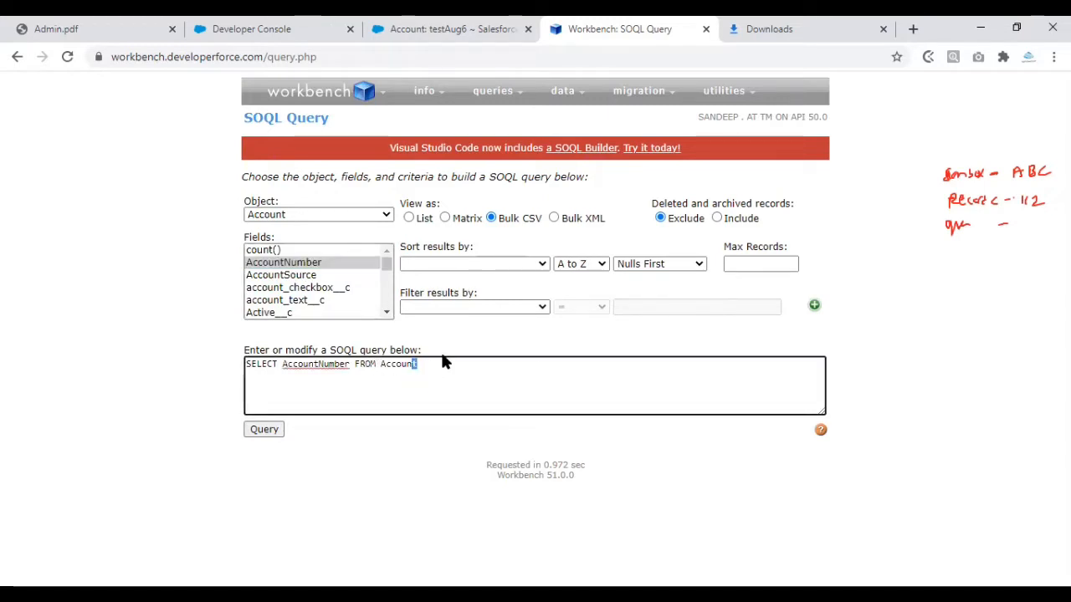
{"action": "key", "text": "shift+Left"}
{"action": "key", "text": "shift+Left"}
{"action": "key", "text": "shift+Left"}
{"action": "key", "text": "shift+Left"}
{"action": "key", "text": "shift+Left"}
{"action": "key", "text": "shift+Left"}
{"action": "key", "text": "shift+Left"}
{"action": "key", "text": "shift+Left"}
{"action": "key", "text": "shift+Left"}
{"action": "key", "text": "shift+Left"}
{"action": "key", "text": "shift+Left"}
{"action": "key", "text": "shift+Left"}
{"action": "key", "text": "shift+Left"}
{"action": "key", "text": "shift+Left"}
{"action": "key", "text": "shift+Left"}
{"action": "key", "text": "shift+Left"}
{"action": "key", "text": "shift+Left"}
{"action": "key", "text": "shift+Left"}
{"action": "key", "text": "shift+Left"}
{"action": "key", "text": "shift+Left"}
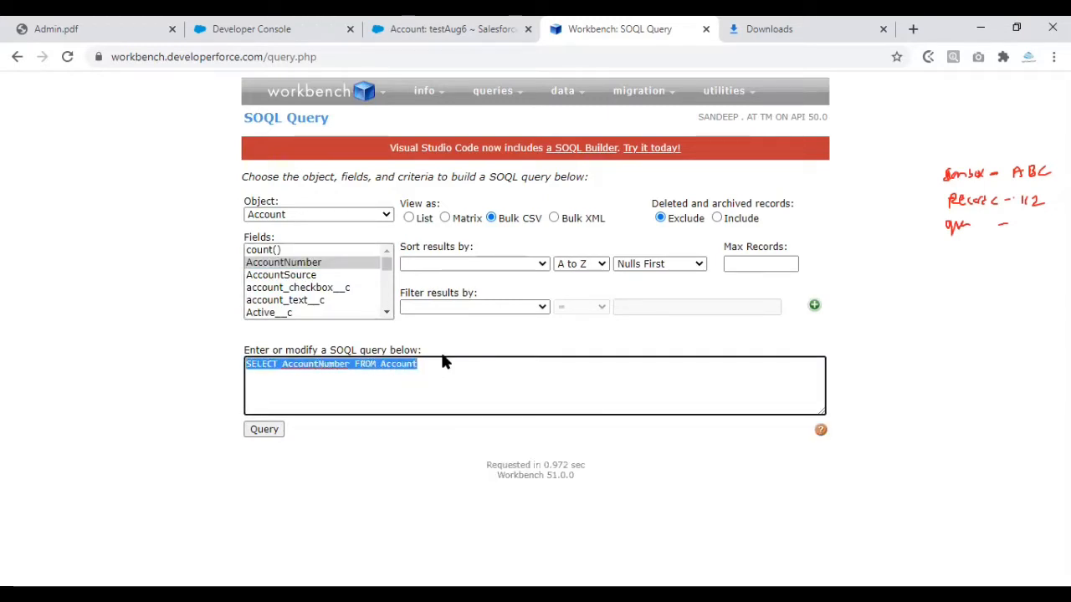
{"action": "key", "text": "ctrl+v"}
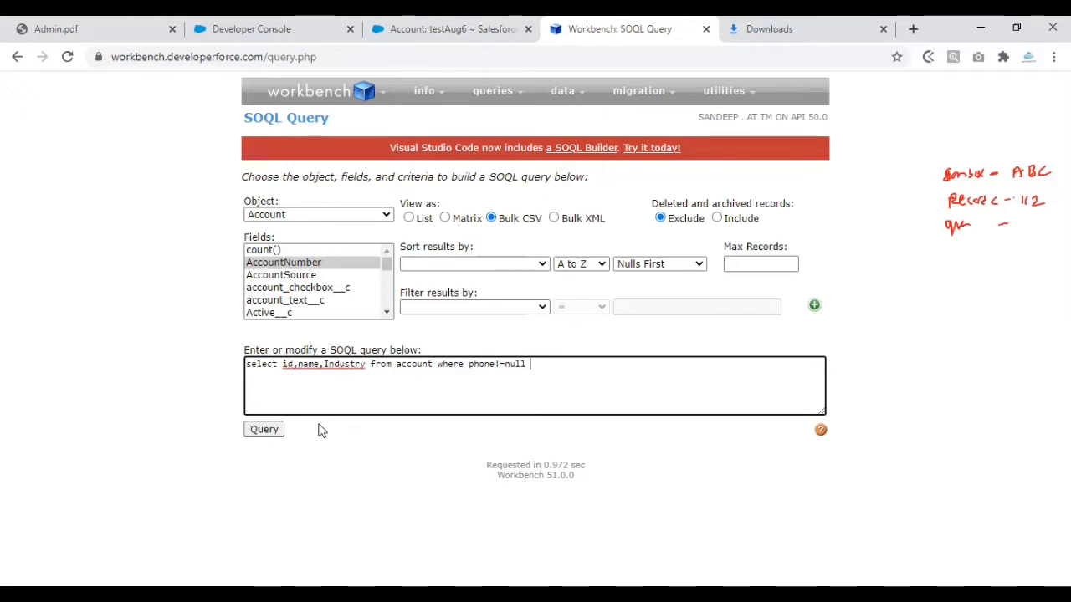
{"action": "left_click", "coordinate": [263, 429]}
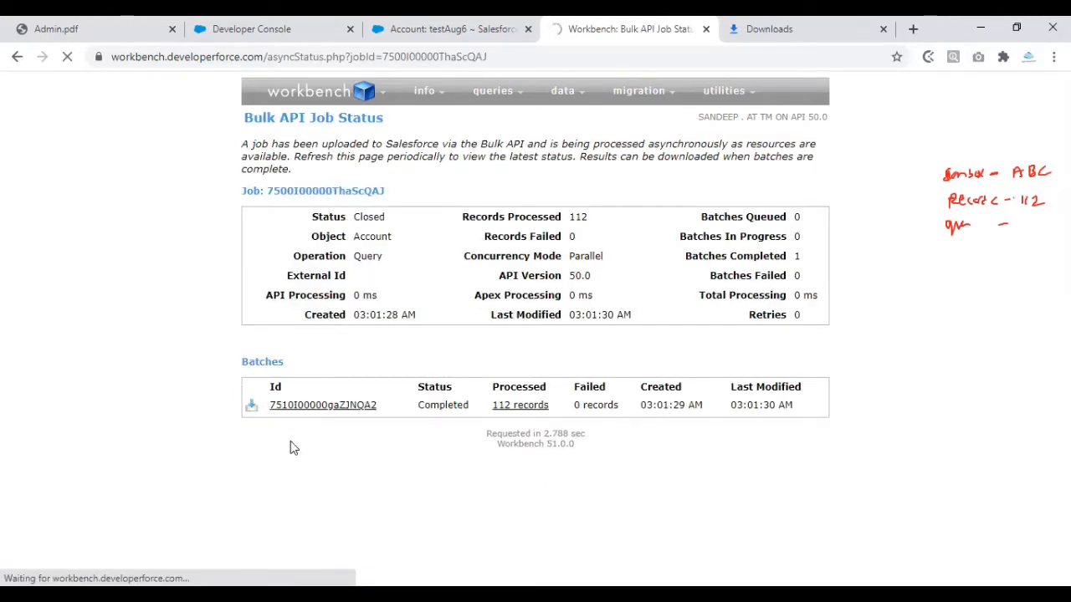
- Download the processed records of the completed batch as a CSV file named accountIndustrybackup
{"action": "left_click", "coordinate": [519, 405]}
{"action": "type", "text": "accountIndustrybackup"}
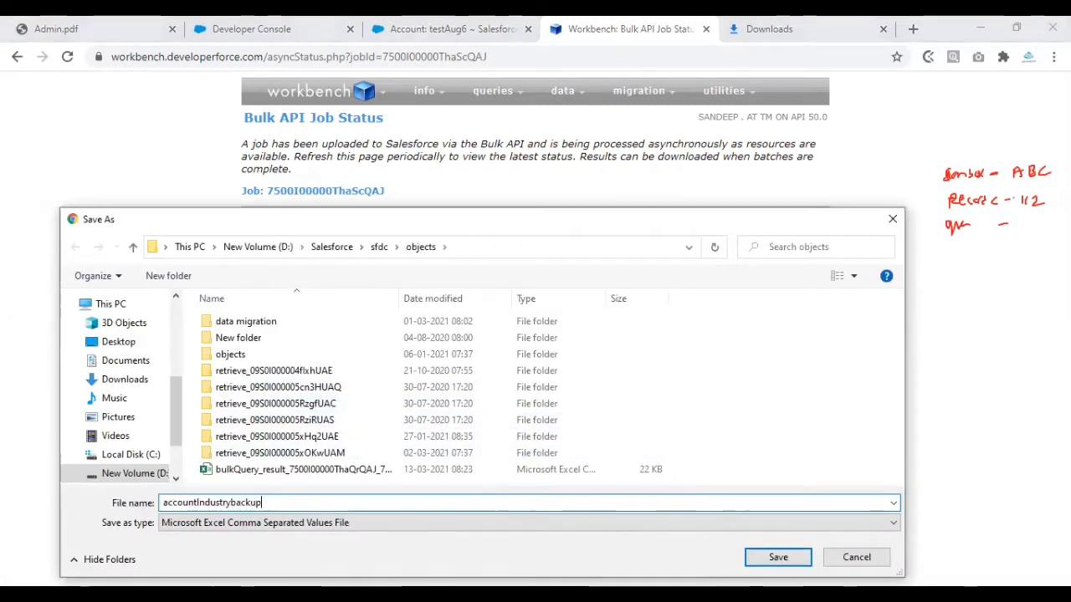
{"action": "key", "text": "Return"}
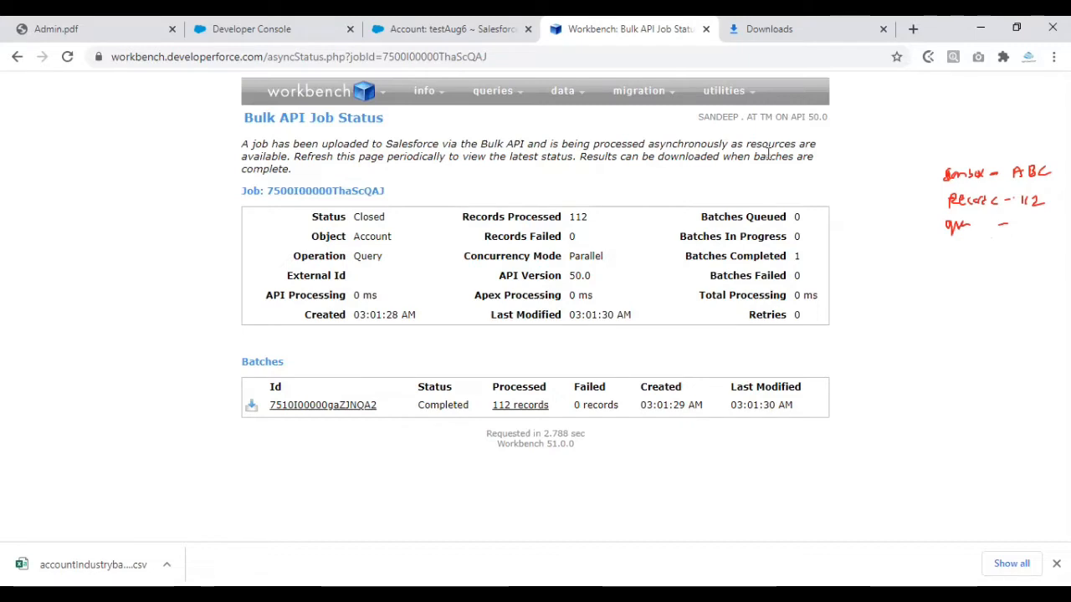
{"action": "left_click_drag", "start_coordinate": [954, 250], "coordinate": [1009, 256]}
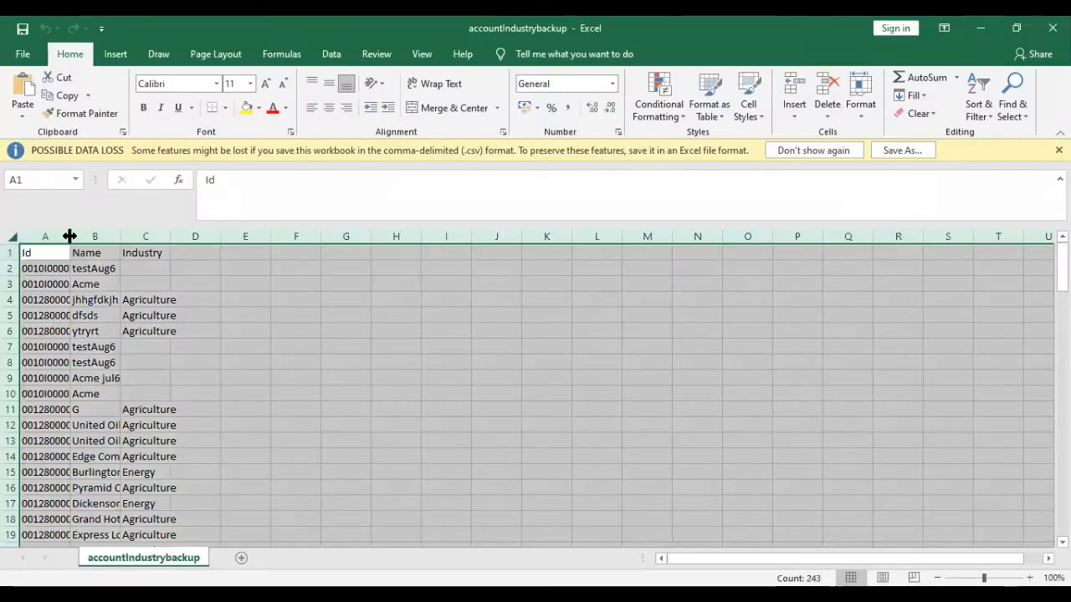
- Auto-fit the widths of all columns in the accountIndustrybackup sheet in Excel and clear the full-sheet selection
{"action": "double_click", "coordinate": [70, 236]}
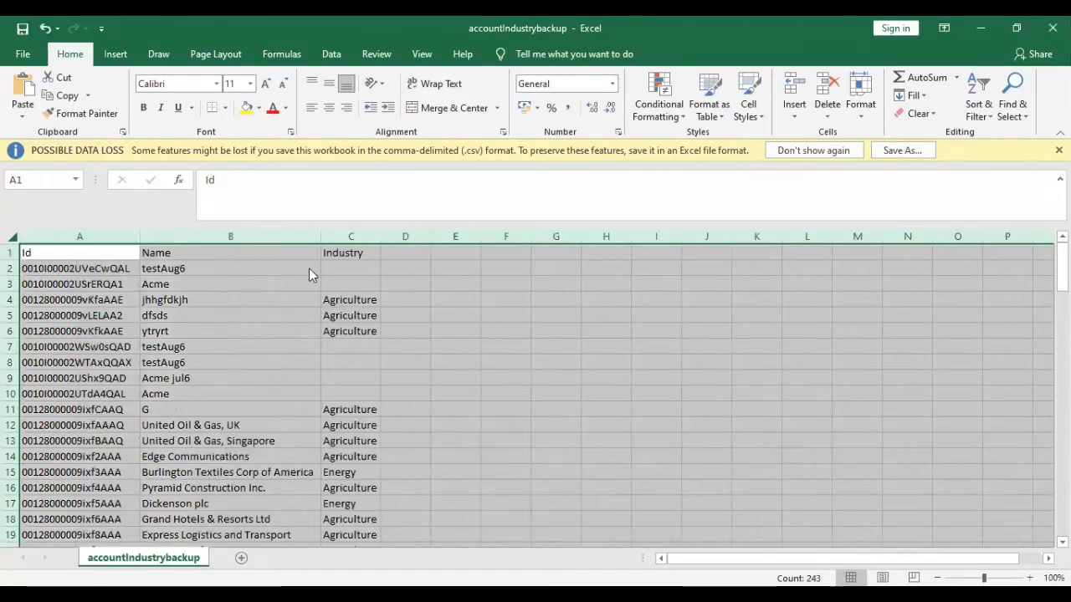
{"action": "left_click", "coordinate": [309, 269]}
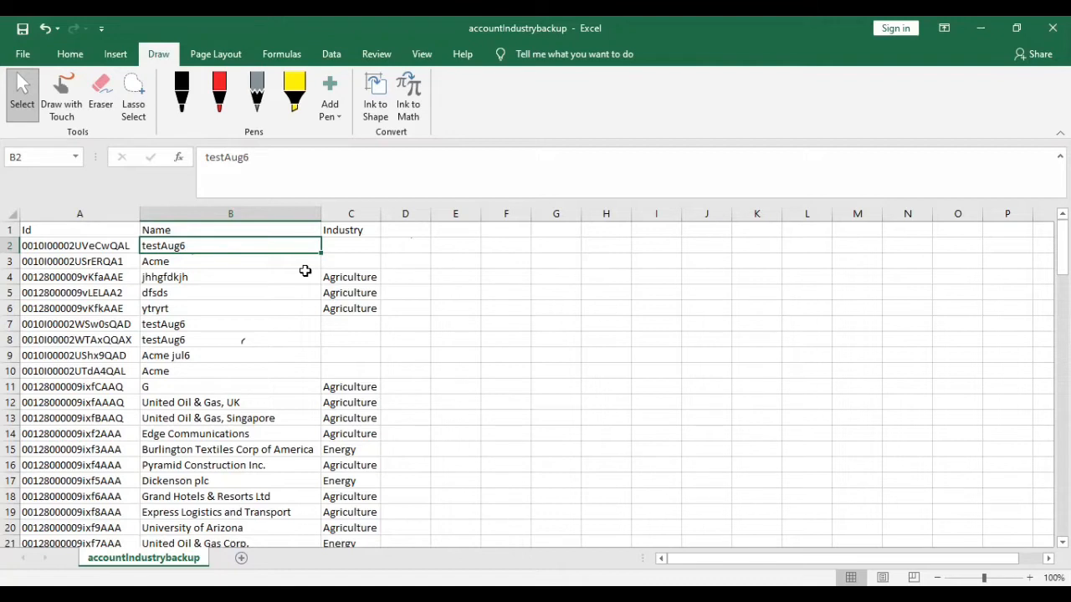
- Look through the Industry values of the exported accounts down the backup sheet
{"action": "left_click", "coordinate": [352, 247]}
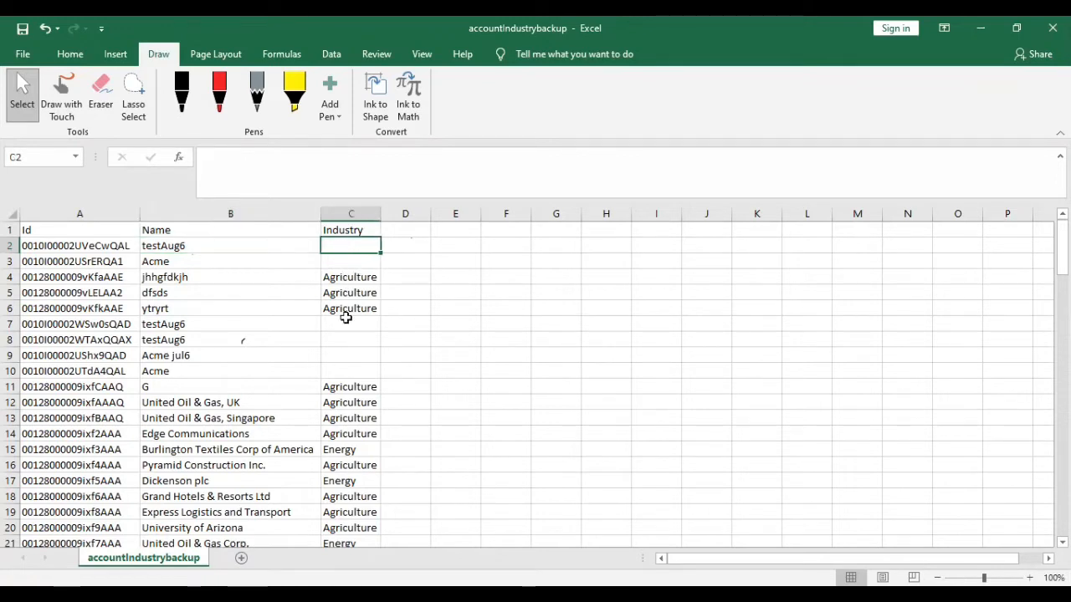
{"action": "left_click_drag", "start_coordinate": [354, 418], "coordinate": [357, 280]}
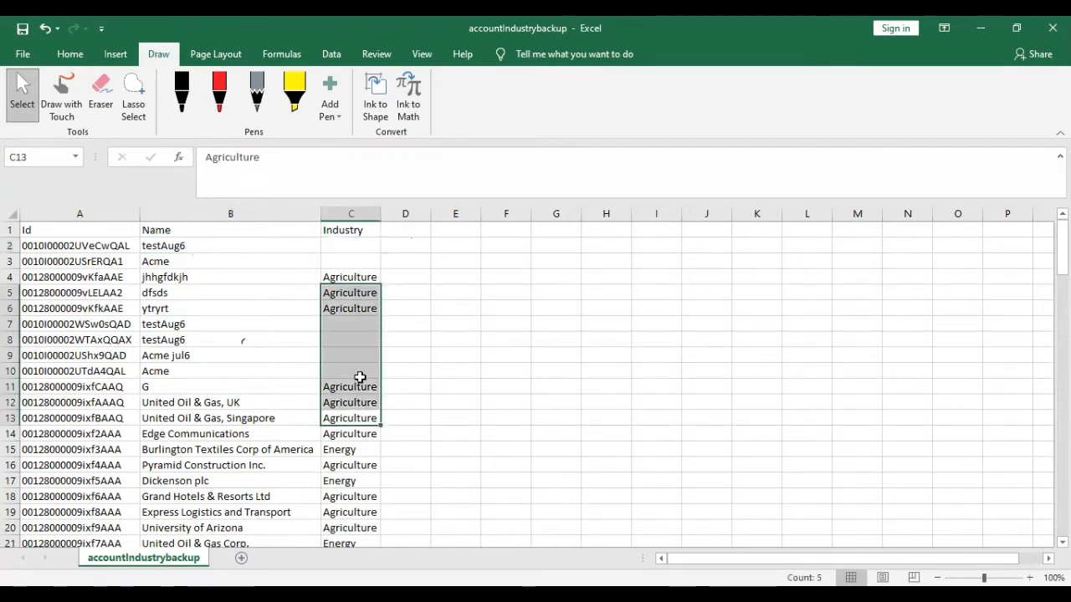
{"action": "left_click", "coordinate": [469, 336]}
{"action": "key", "text": "Down"}
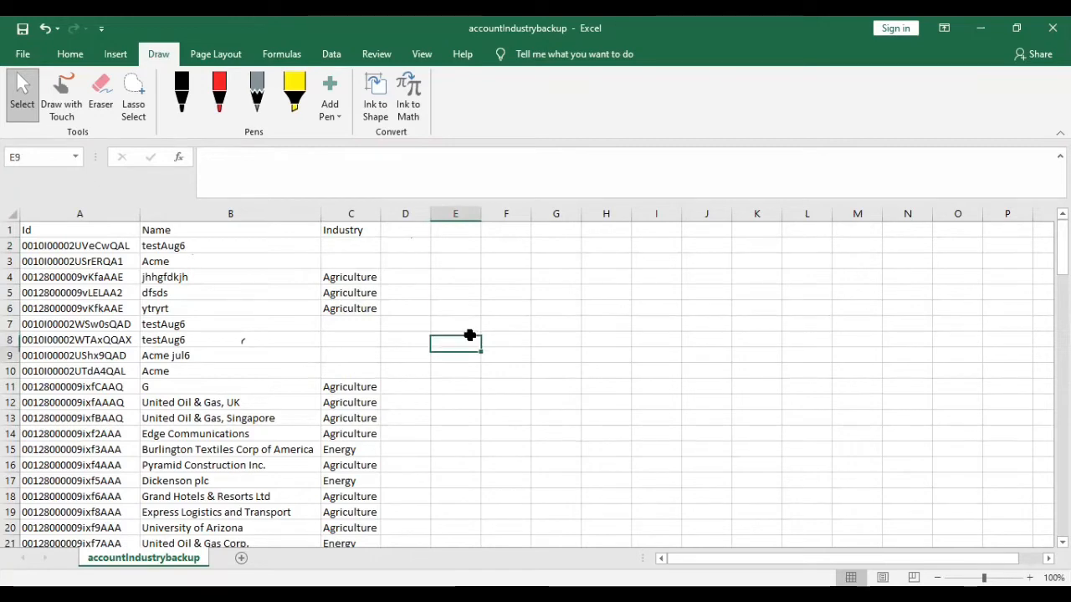
{"action": "key", "text": "Down"}
{"action": "key", "text": "Down"}
{"action": "key", "text": "Down"}
{"action": "key", "text": "Down"}
{"action": "key", "text": "Down"}
{"action": "key", "text": "Down"}
{"action": "key", "text": "Down"}
{"action": "key", "text": "Down"}
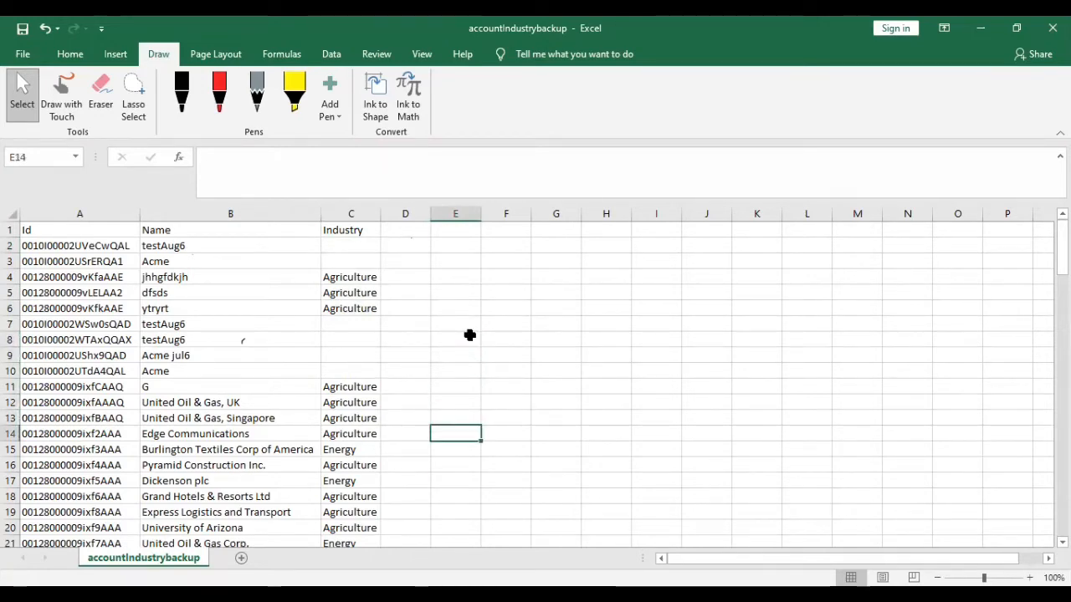
{"action": "key", "text": "Down"}
{"action": "key", "text": "Down"}
{"action": "key", "text": "Down"}
{"action": "key", "text": "Down"}
{"action": "key", "text": "Down"}
{"action": "key", "text": "Down"}
{"action": "key", "text": "Down"}
{"action": "key", "text": "Down"}
{"action": "key", "text": "Down"}
{"action": "key", "text": "Down"}
{"action": "key", "text": "Down"}
{"action": "key", "text": "Down"}
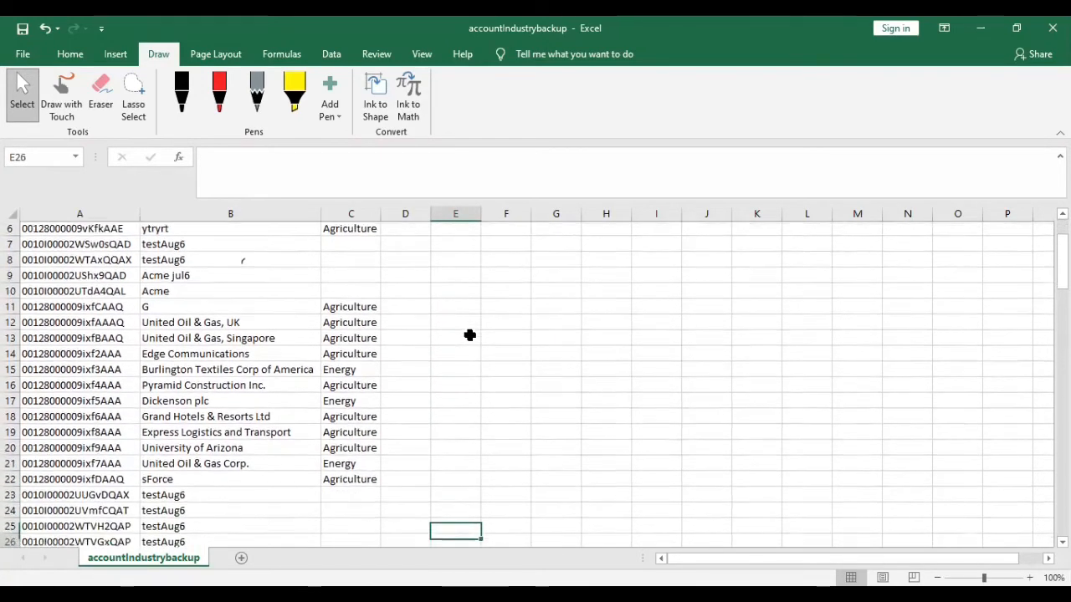
{"action": "key", "text": "Down"}
{"action": "key", "text": "Down"}
{"action": "key", "text": "Down"}
{"action": "key", "text": "Down"}
{"action": "key", "text": "Down"}
{"action": "key", "text": "Down"}
{"action": "key", "text": "Down"}
{"action": "key", "text": "Down"}
{"action": "key", "text": "Down"}
{"action": "key", "text": "Down"}
{"action": "key", "text": "Down"}
{"action": "key", "text": "Down"}
{"action": "key", "text": "Down"}
{"action": "key", "text": "Down"}
{"action": "key", "text": "Down"}
{"action": "key", "text": "Down"}
{"action": "key", "text": "Down"}
{"action": "key", "text": "Down"}
{"action": "key", "text": "Down"}
{"action": "key", "text": "Down"}
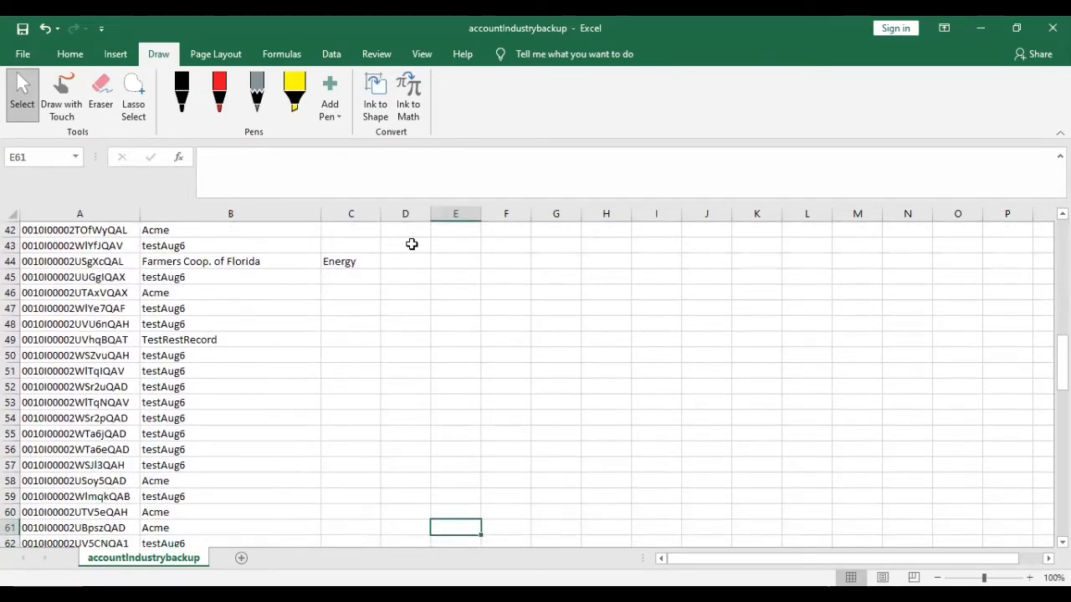
- Switch to the browser and open the Account object's field list from the testAug6 account page
{"action": "key", "text": "alt+Tab"}
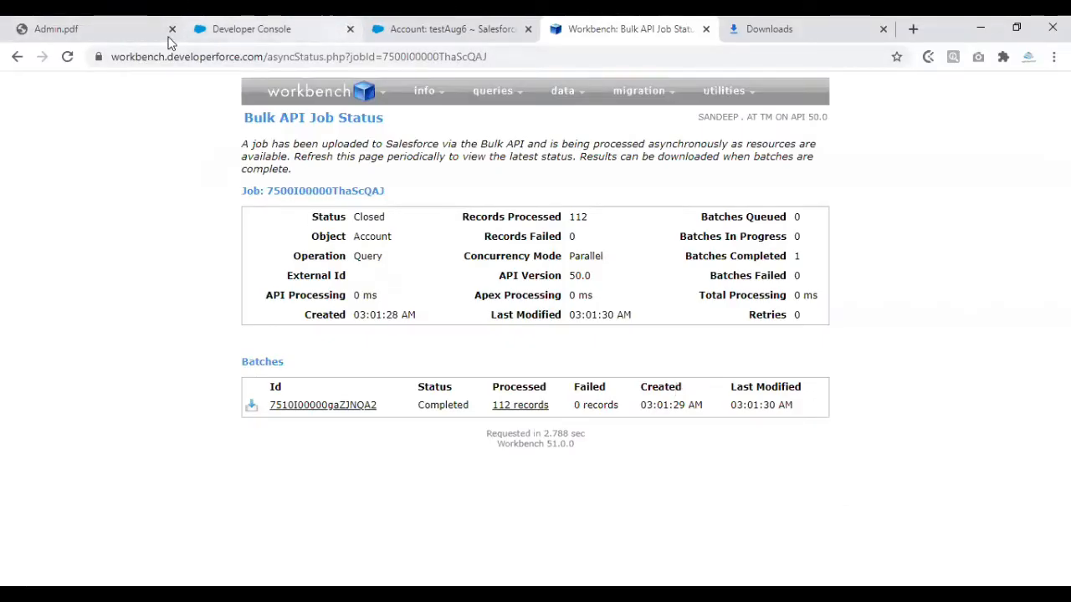
{"action": "left_click", "coordinate": [444, 29]}
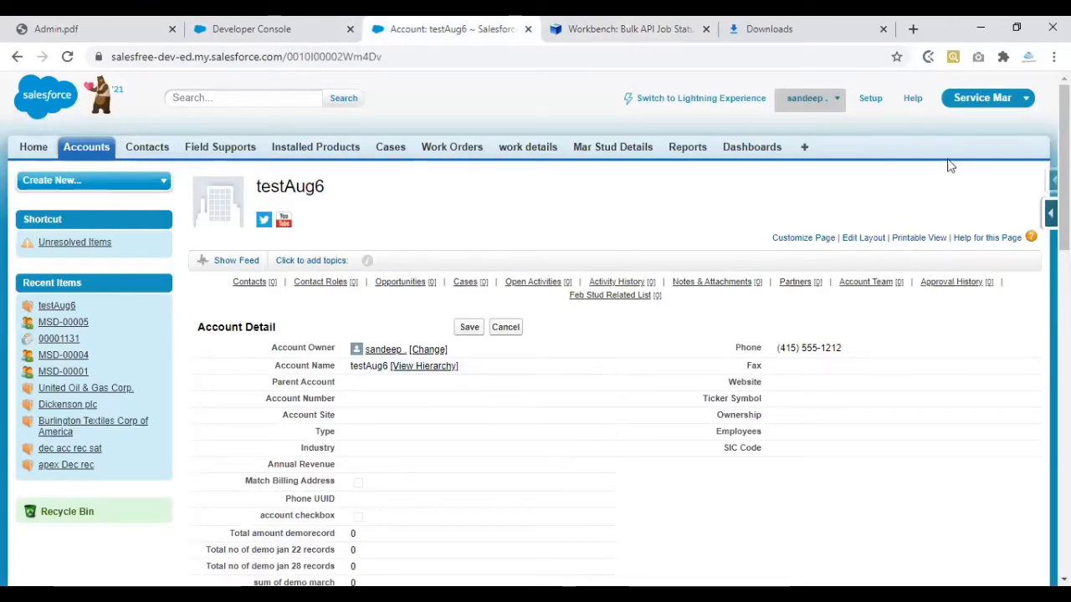
{"action": "left_click", "coordinate": [1051, 213]}
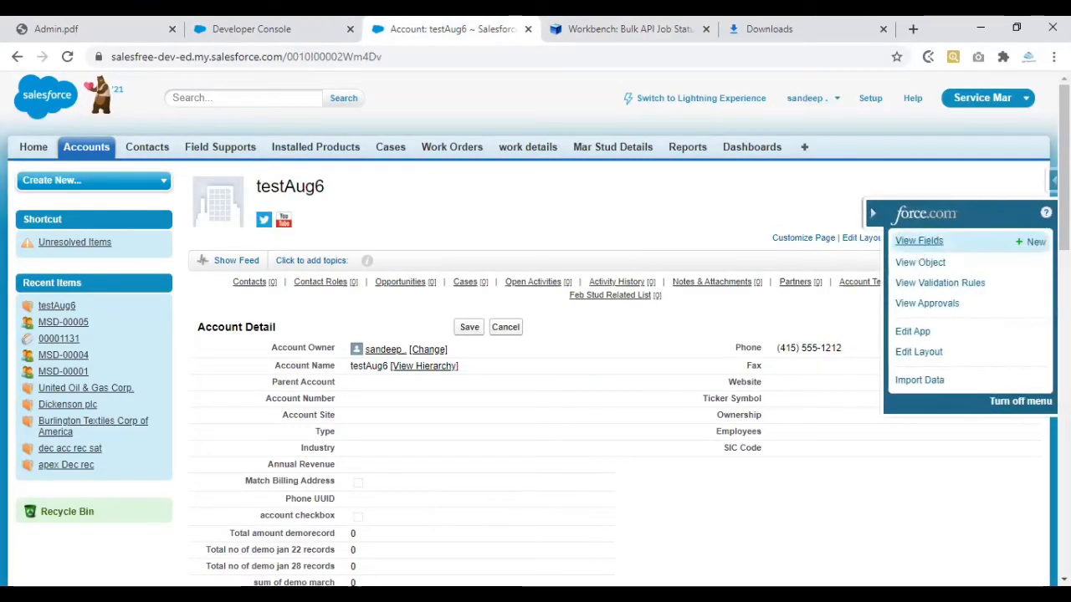
{"action": "left_click", "coordinate": [918, 240]}
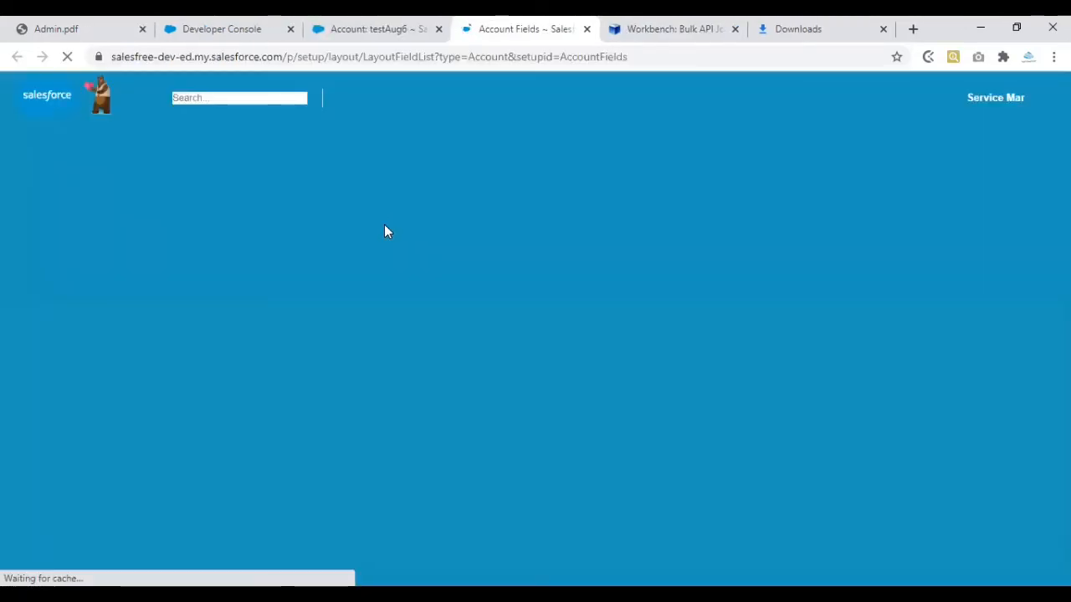
- Open the details of the account Type field at its picklist values and return to the field list
{"action": "scroll", "coordinate": [404, 323], "scroll_direction": "down", "scroll_amount": 5}
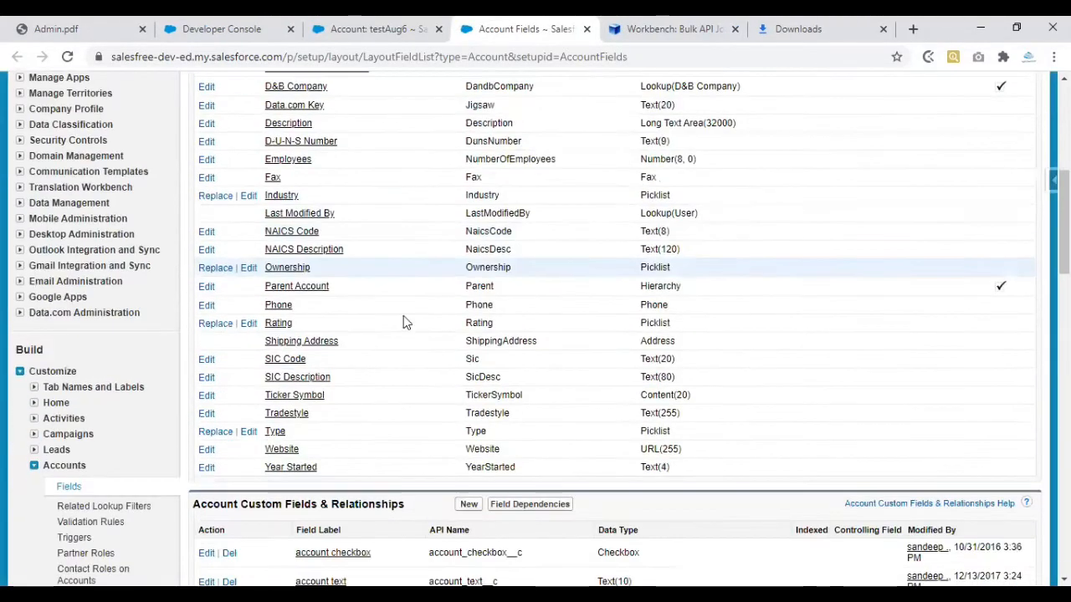
{"action": "scroll", "coordinate": [404, 323], "scroll_direction": "down", "scroll_amount": 1}
{"action": "left_click", "coordinate": [286, 401]}
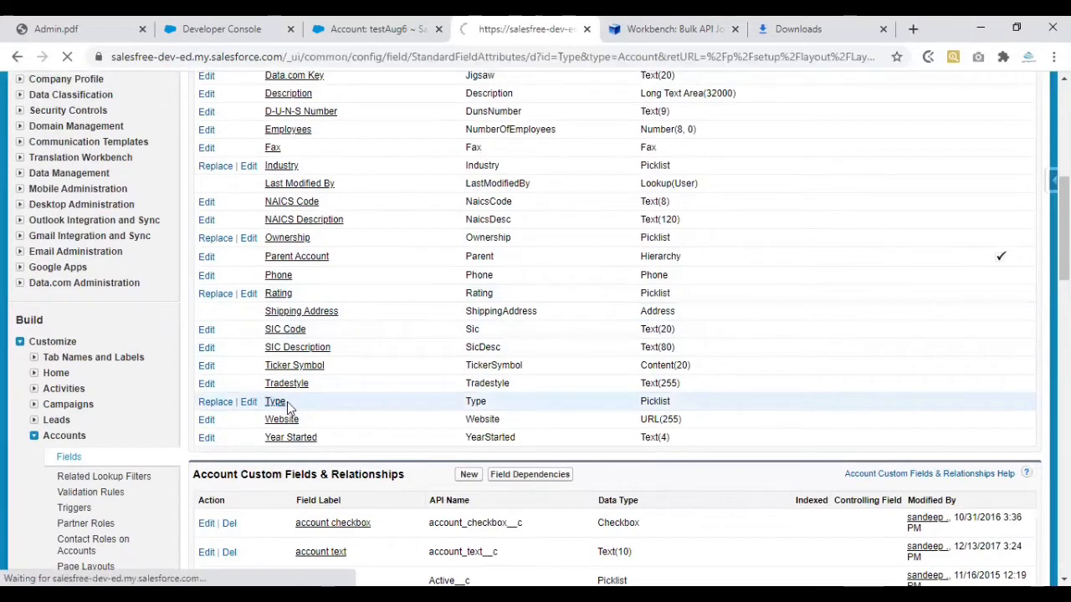
{"action": "scroll", "coordinate": [326, 443], "scroll_direction": "down", "scroll_amount": 4}
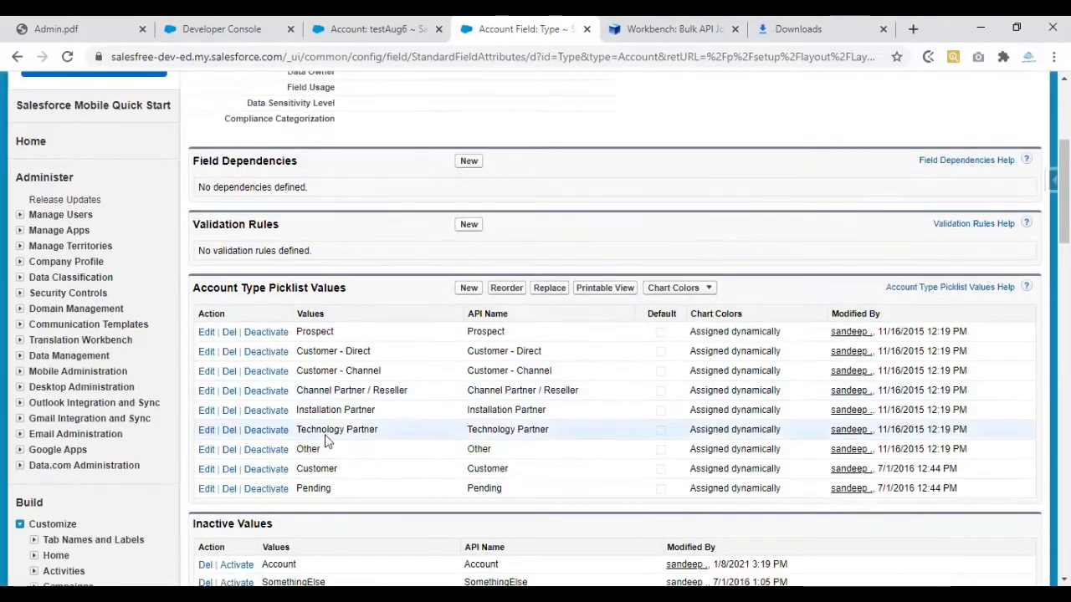
{"action": "key", "text": "alt+Left"}
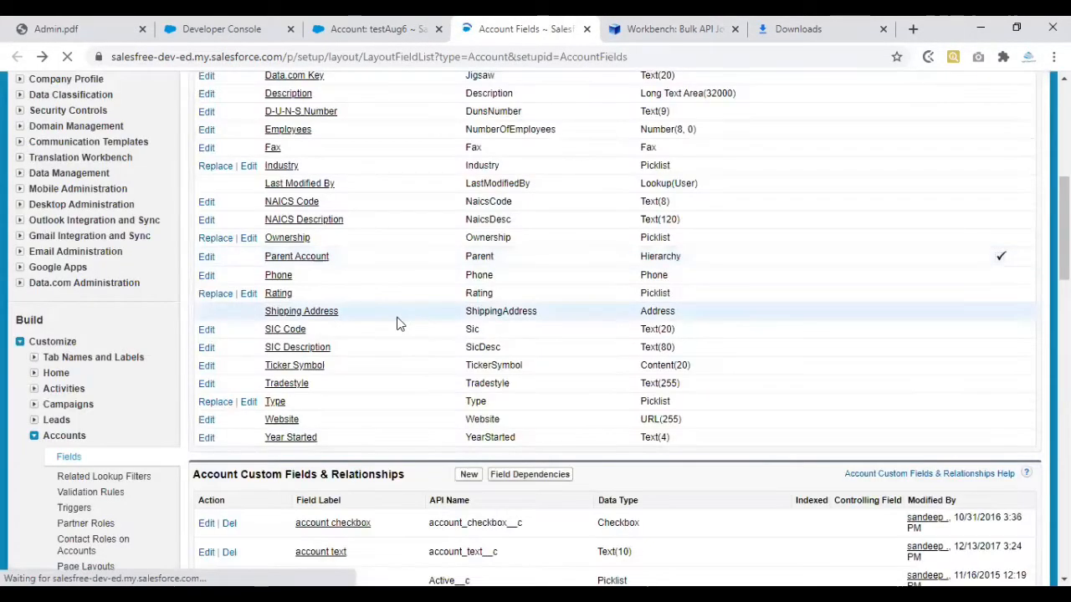
- Find the standard Industry picklist among the Account fields and open its details
{"action": "scroll", "coordinate": [376, 388], "scroll_direction": "up", "scroll_amount": 3}
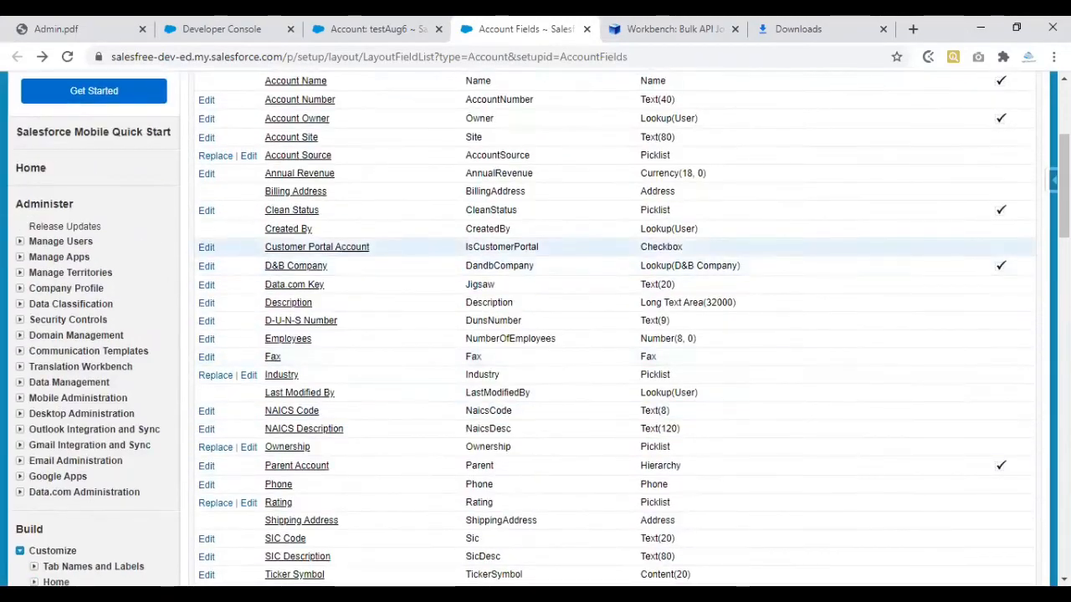
{"action": "scroll", "coordinate": [375, 251], "scroll_direction": "up", "scroll_amount": 2}
{"action": "scroll", "coordinate": [371, 316], "scroll_direction": "down", "scroll_amount": 3}
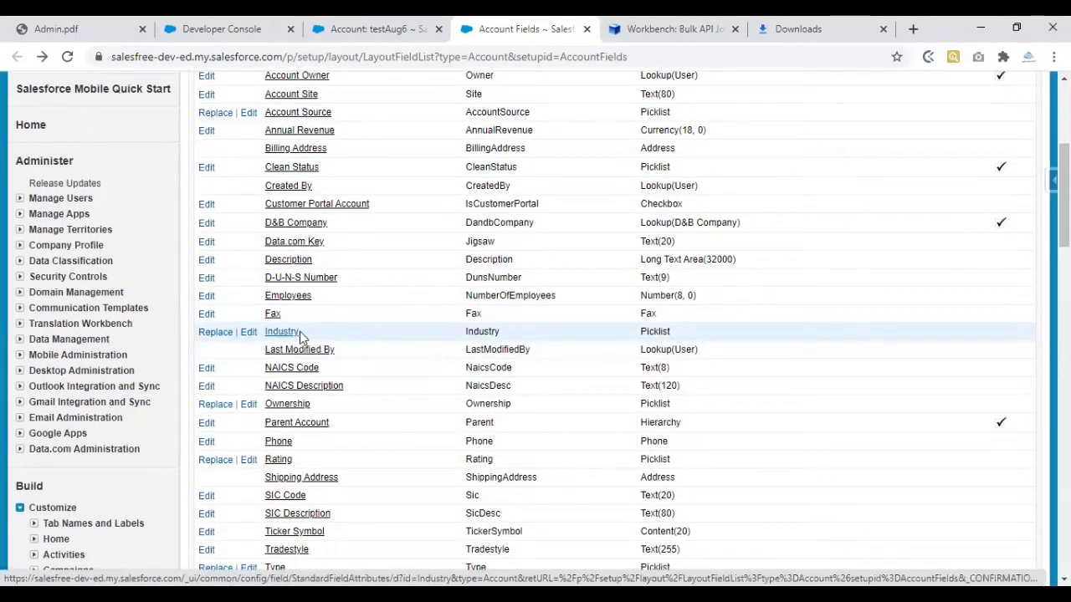
{"action": "left_click", "coordinate": [290, 335]}
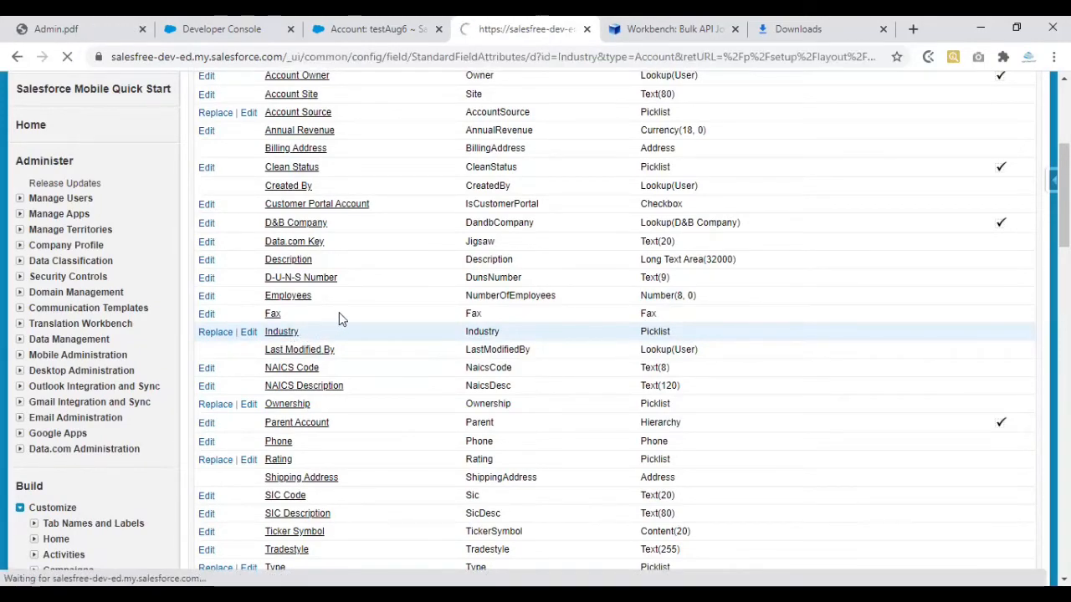
- Find Banking among the Industry picklist values and copy its value name
{"action": "scroll", "coordinate": [406, 378], "scroll_direction": "down", "scroll_amount": 3}
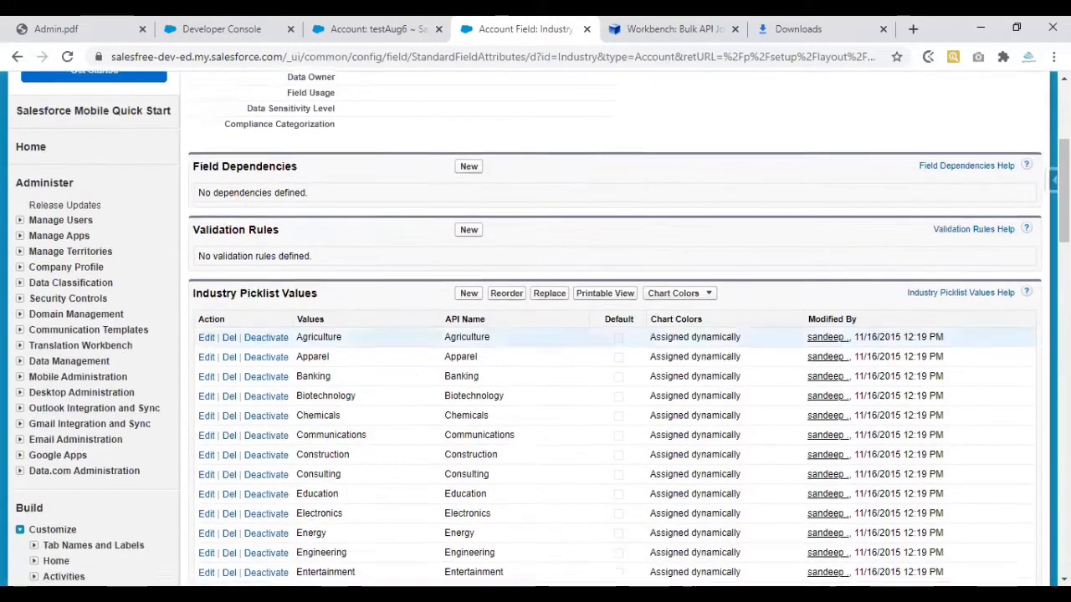
{"action": "scroll", "coordinate": [432, 329], "scroll_direction": "up", "scroll_amount": 2}
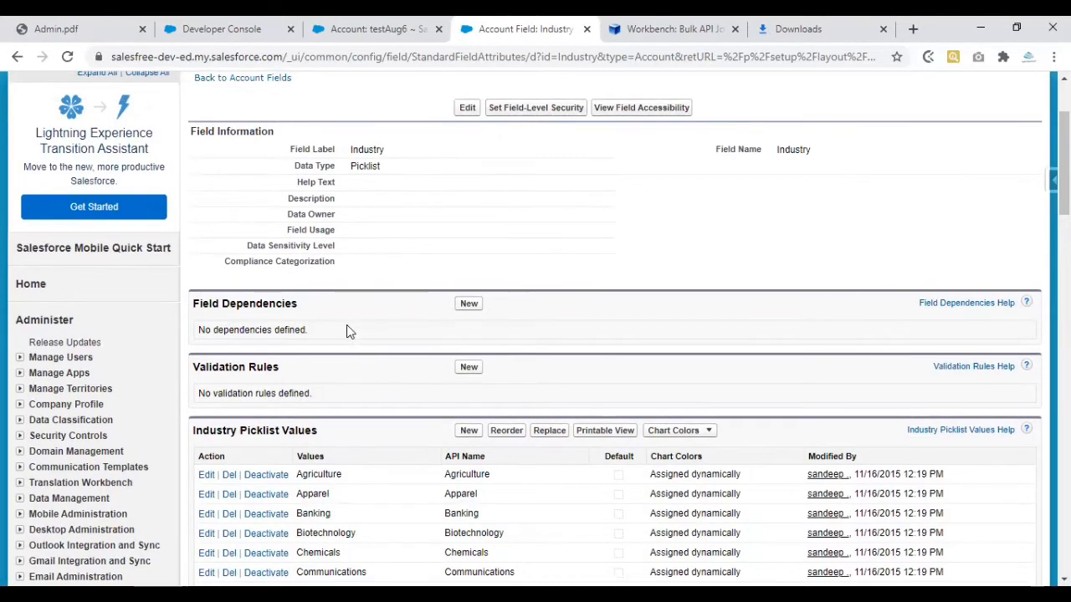
{"action": "scroll", "coordinate": [346, 326], "scroll_direction": "down", "scroll_amount": 1}
{"action": "scroll", "coordinate": [328, 281], "scroll_direction": "down", "scroll_amount": 3}
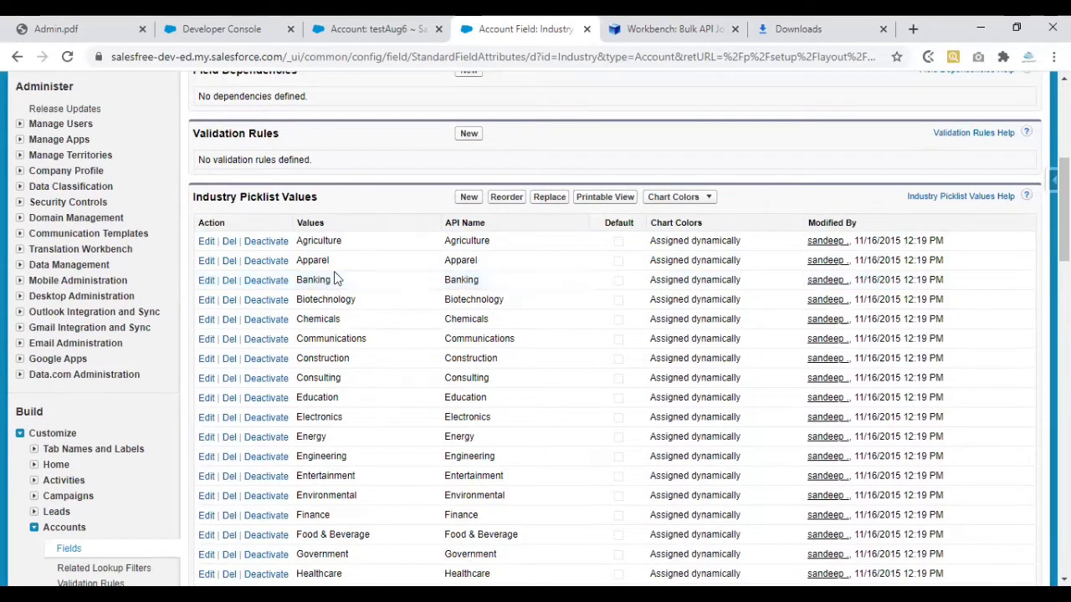
{"action": "double_click", "coordinate": [319, 280]}
{"action": "key", "text": "ctrl+c"}
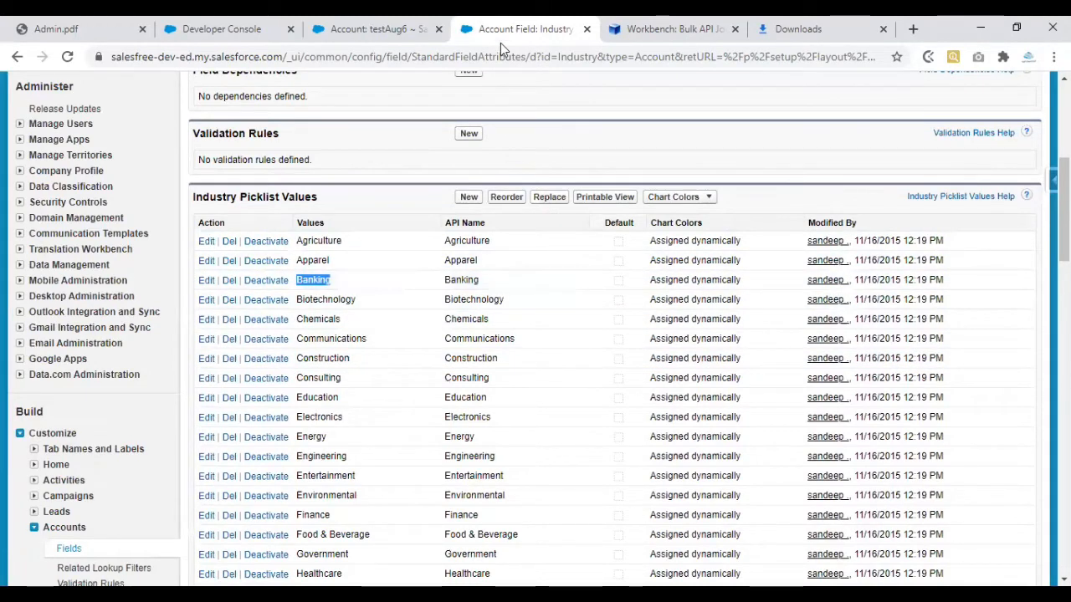
- Switch to the accountIndustrybackup sheet in Excel and paste Banking as the Industry of the first account, in cell C2
{"action": "key", "text": "alt+Tab"}
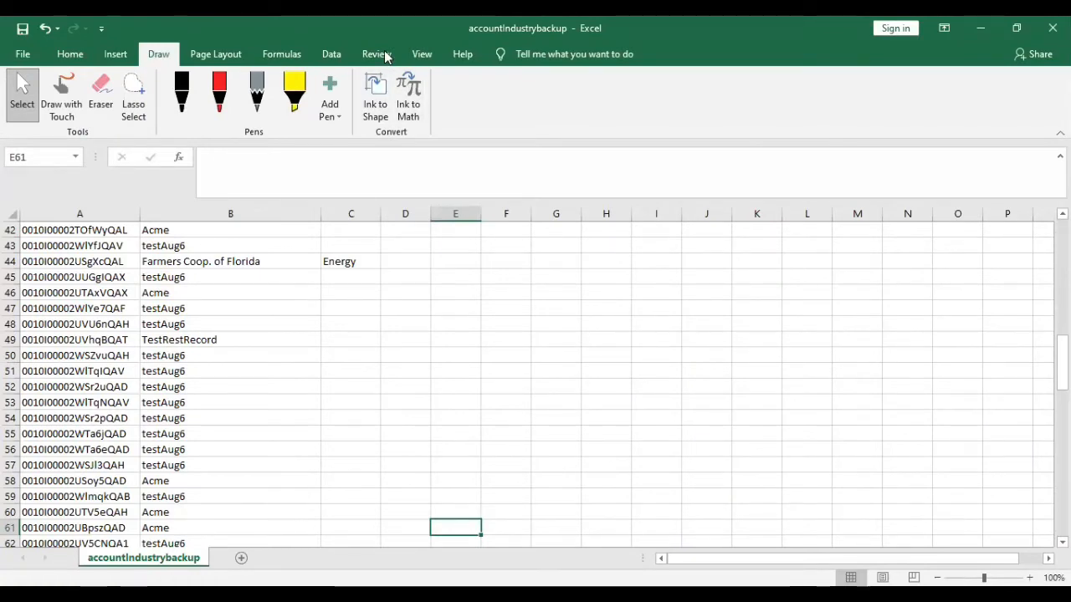
{"action": "scroll", "coordinate": [242, 294], "scroll_direction": "up", "scroll_amount": 13}
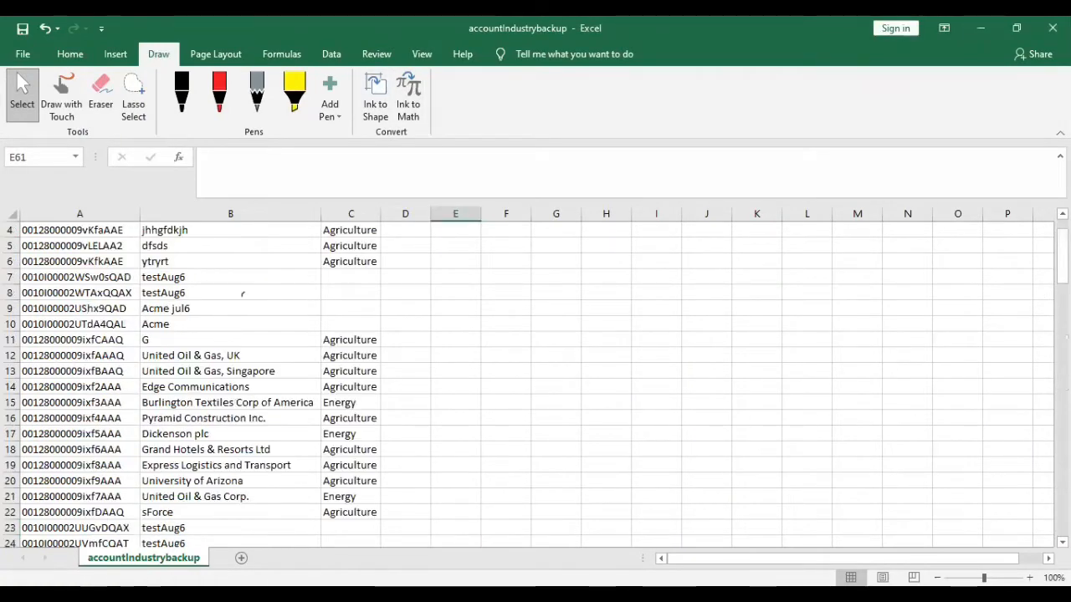
{"action": "scroll", "coordinate": [346, 248], "scroll_direction": "up", "scroll_amount": 1}
{"action": "left_click", "coordinate": [346, 245]}
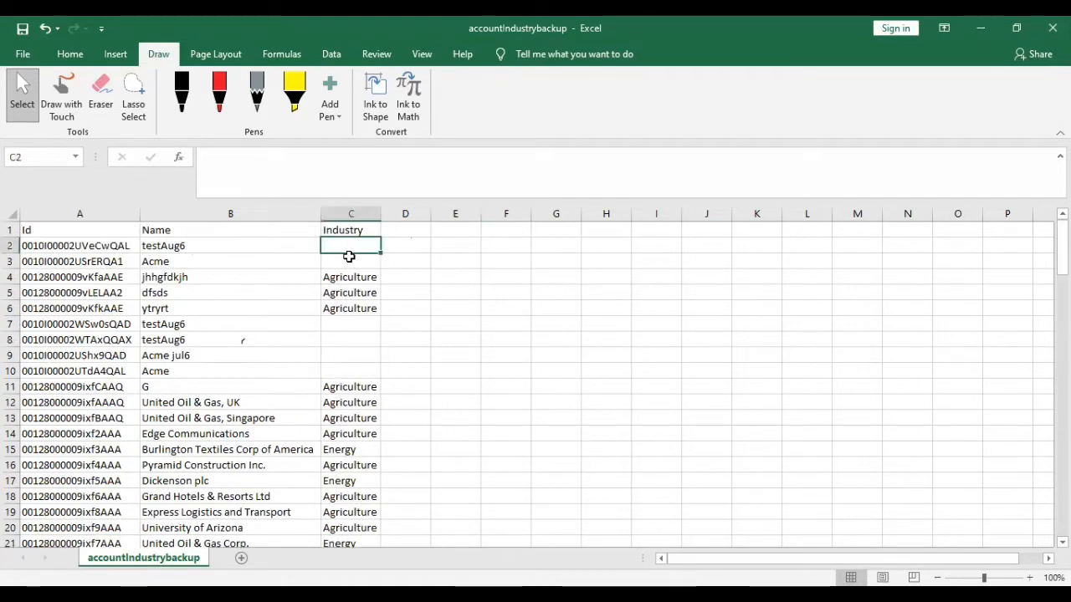
{"action": "key", "text": "ctrl+v"}
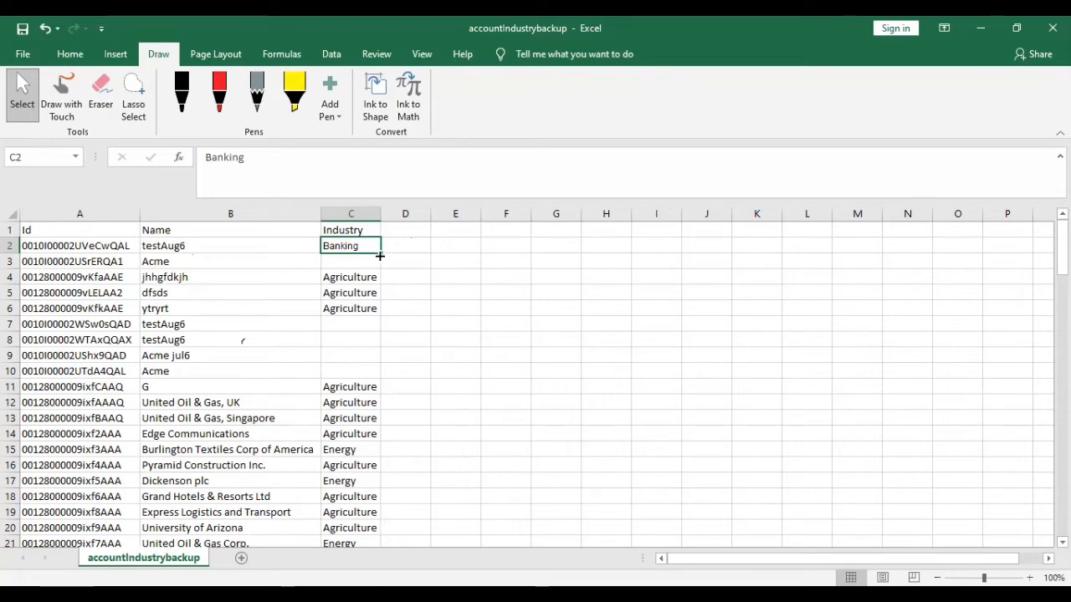
- Fill Banking down the Industry column from C2 through the last account in row 113
{"action": "left_click_drag", "start_coordinate": [381, 253], "coordinate": [375, 333]}
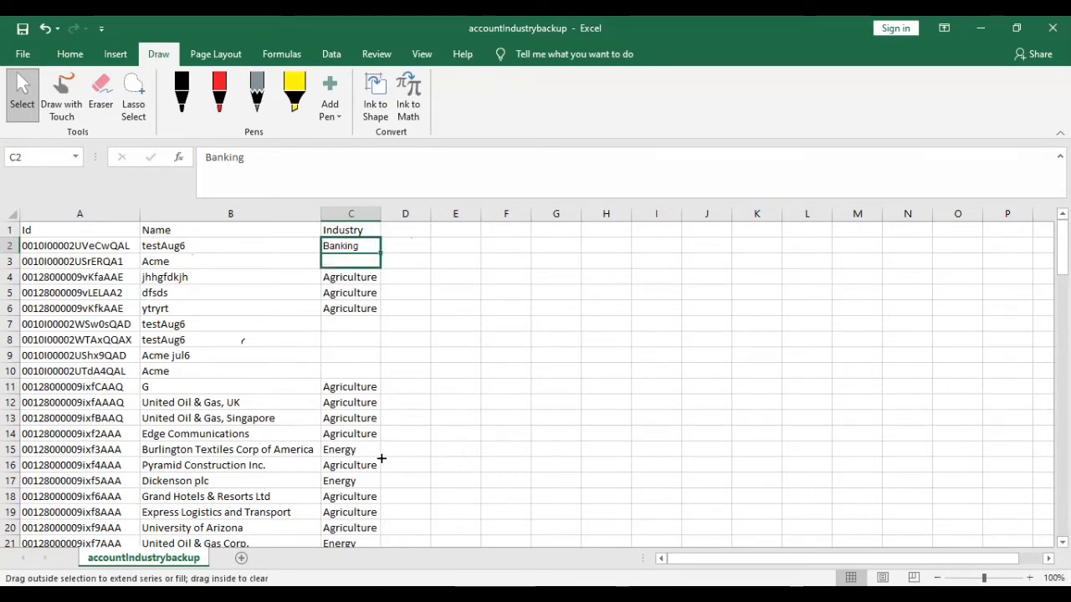
{"action": "left_click_drag", "start_coordinate": [382, 459], "coordinate": [382, 453]}
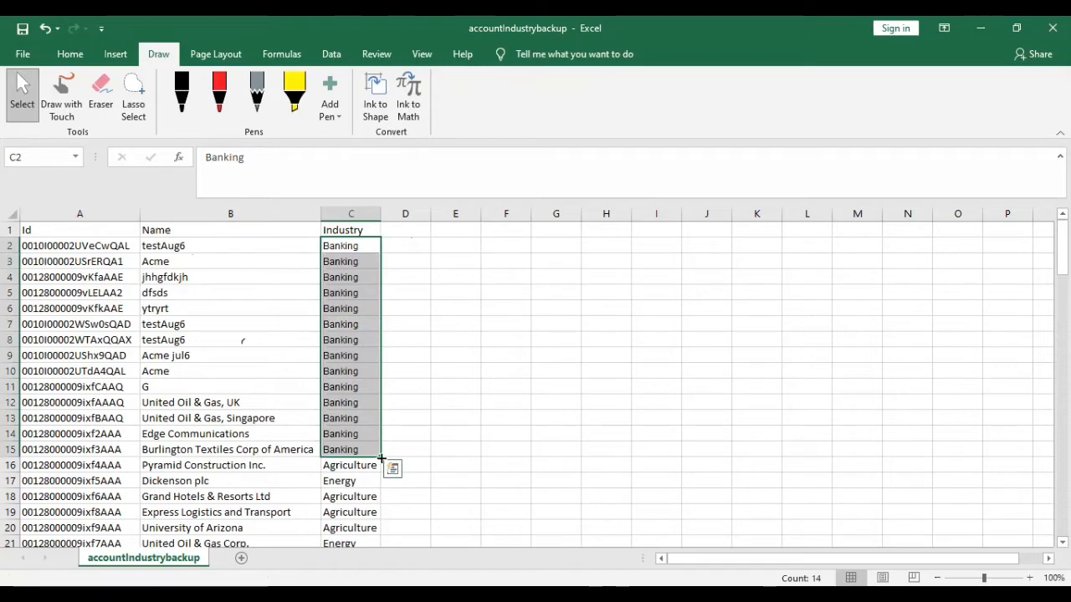
{"action": "double_click", "coordinate": [382, 459]}
{"action": "scroll", "coordinate": [488, 318], "scroll_direction": "down", "scroll_amount": 5}
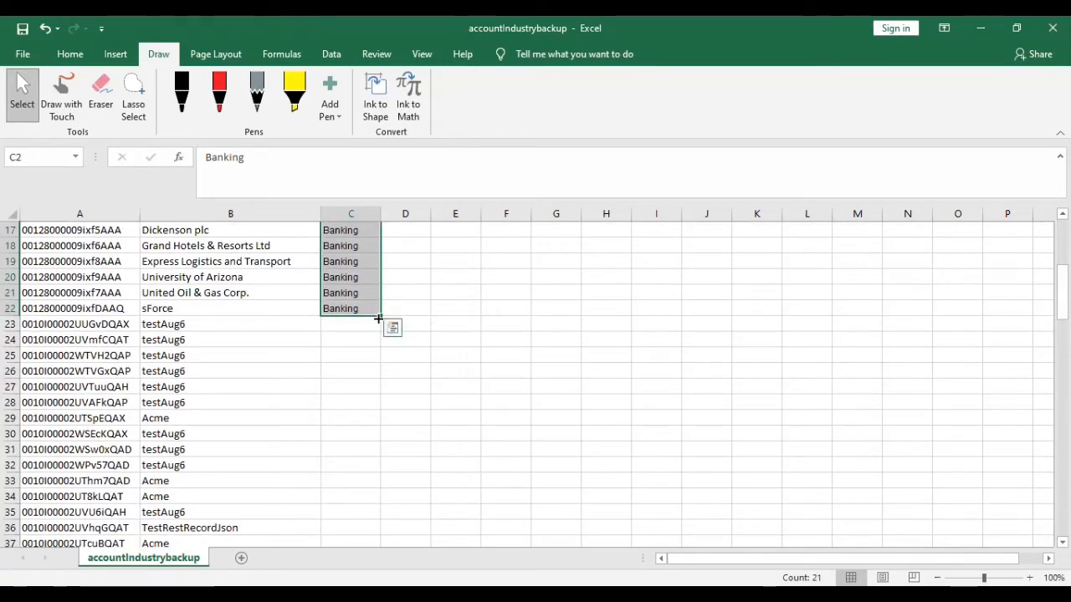
{"action": "left_click_drag", "start_coordinate": [379, 314], "coordinate": [381, 284]}
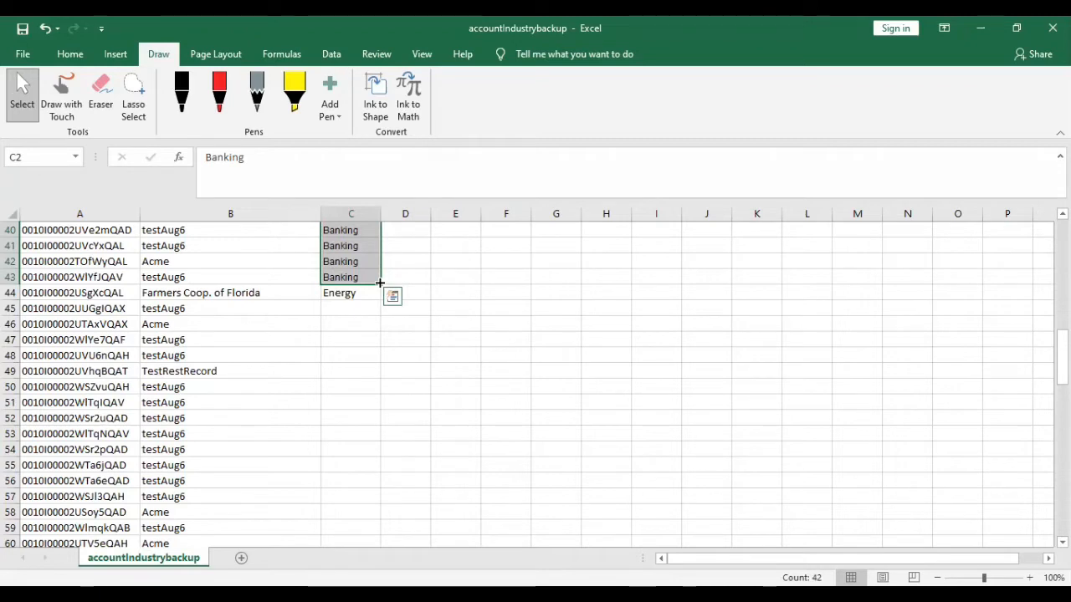
{"action": "left_click_drag", "start_coordinate": [380, 284], "coordinate": [383, 344]}
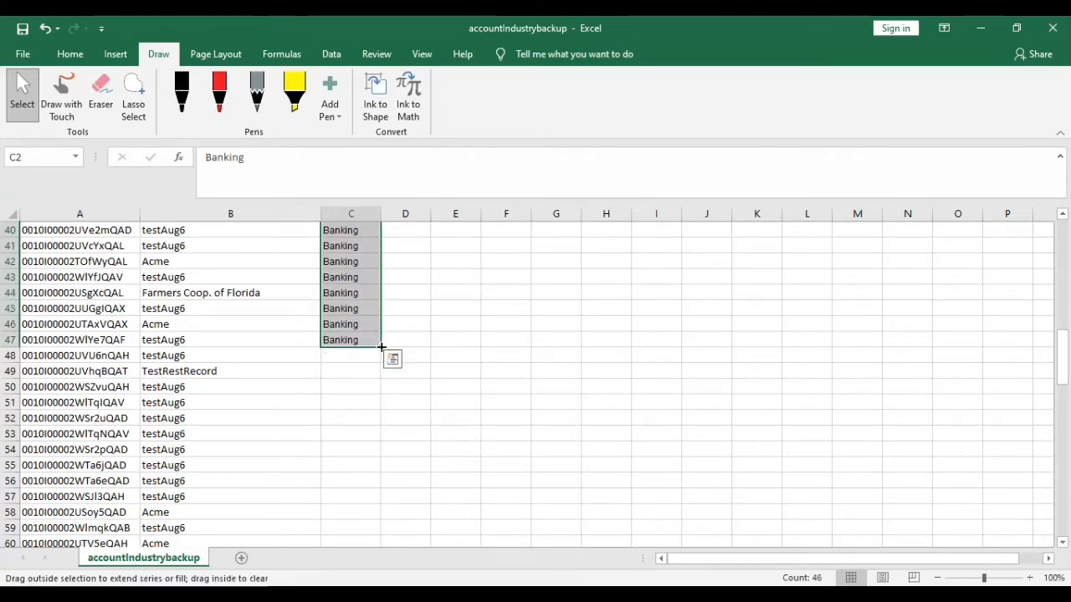
{"action": "double_click", "coordinate": [384, 345]}
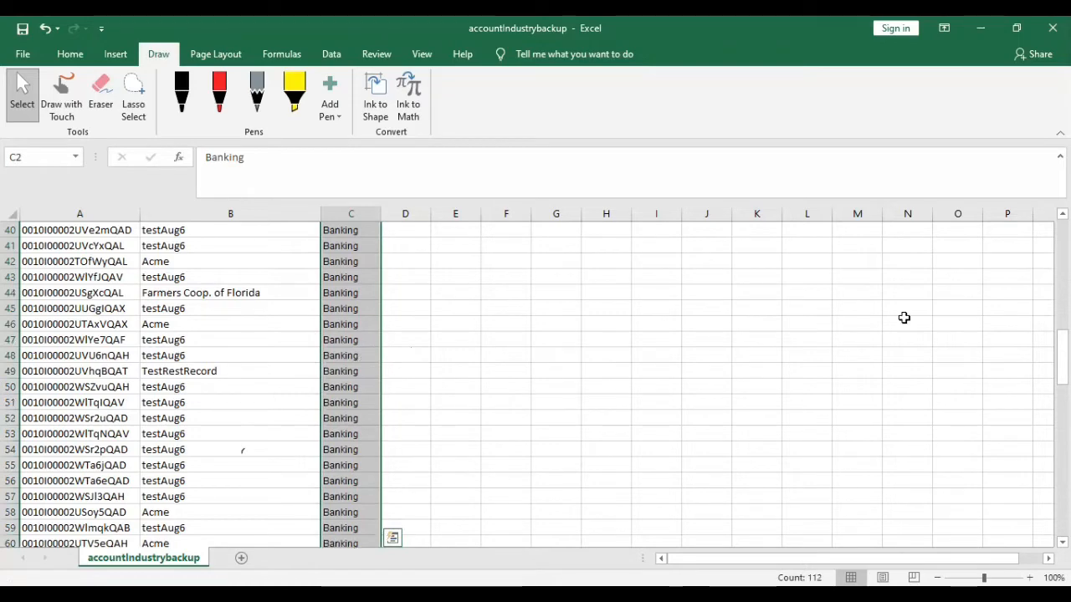
- Check the Industry column down to the last account row, as well as the Id column and the header row
{"action": "left_click_drag", "start_coordinate": [1061, 358], "coordinate": [1061, 484]}
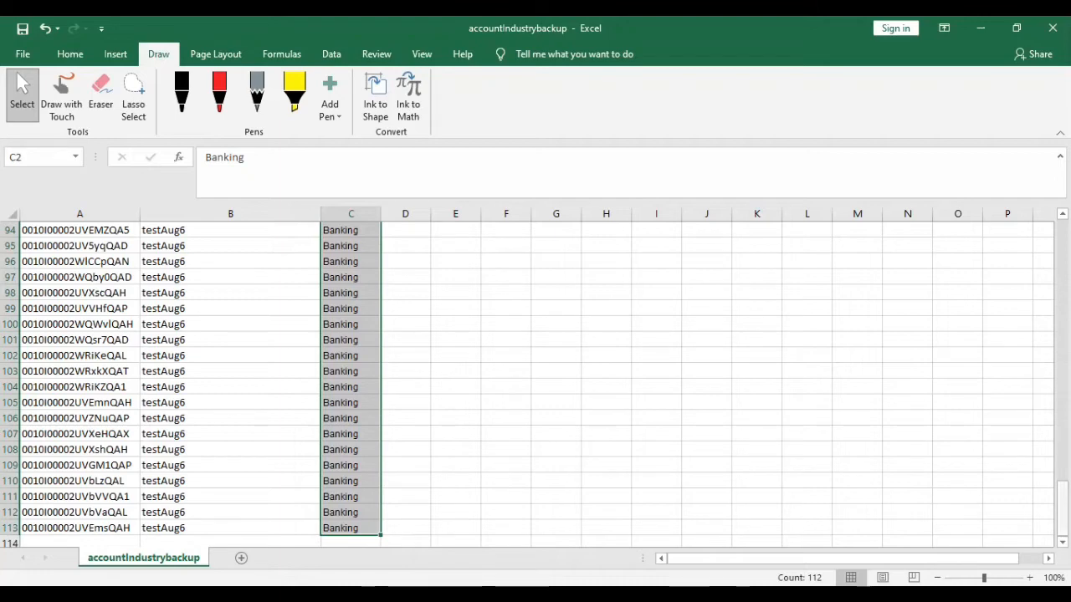
{"action": "left_click_drag", "start_coordinate": [1061, 508], "coordinate": [1061, 245]}
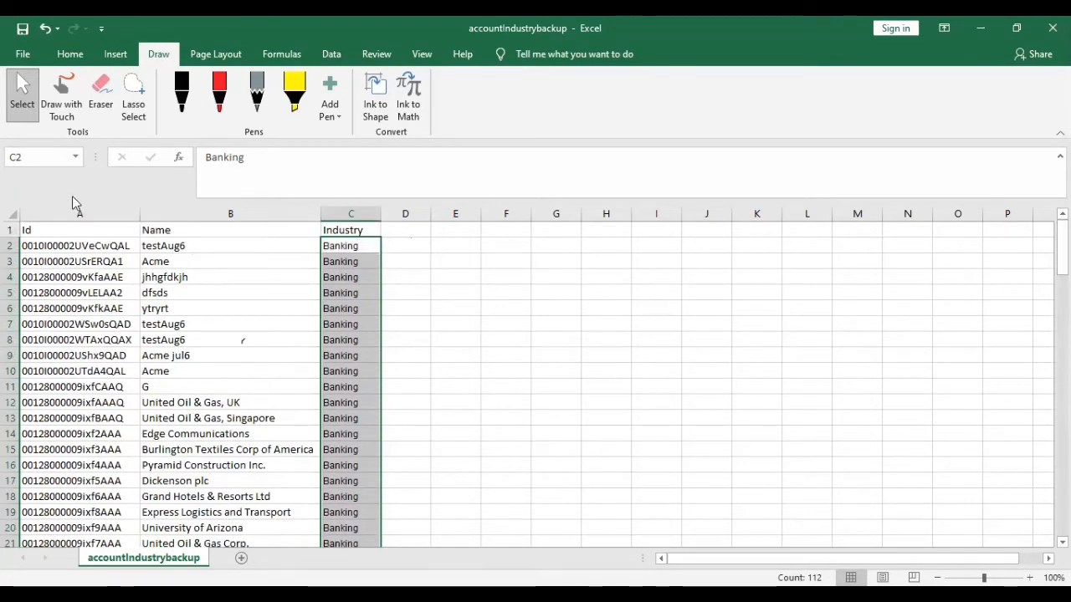
{"action": "left_click", "coordinate": [84, 214]}
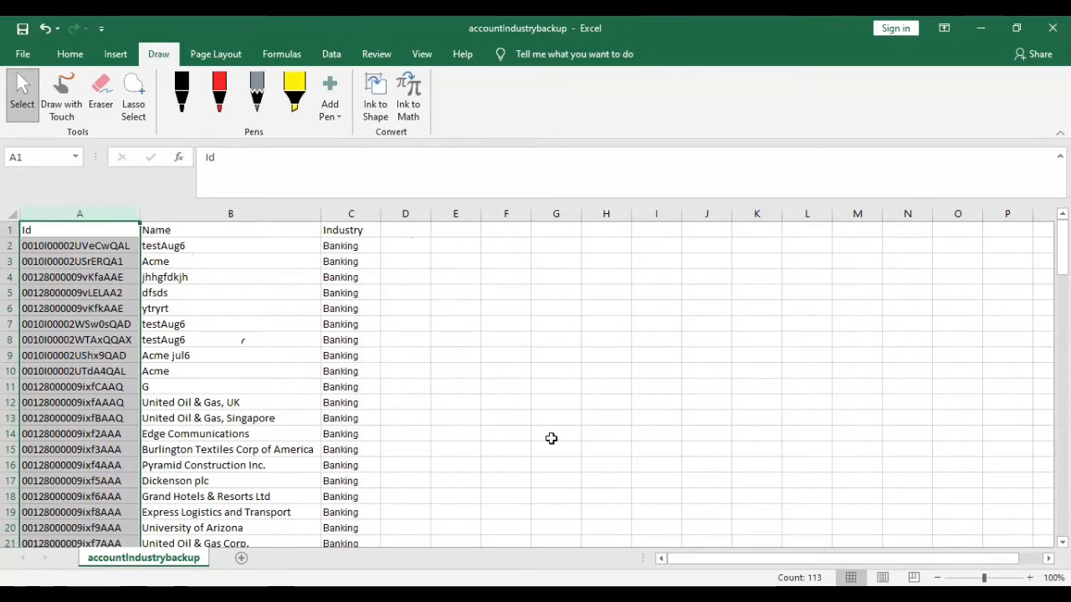
{"action": "left_click", "coordinate": [11, 230]}
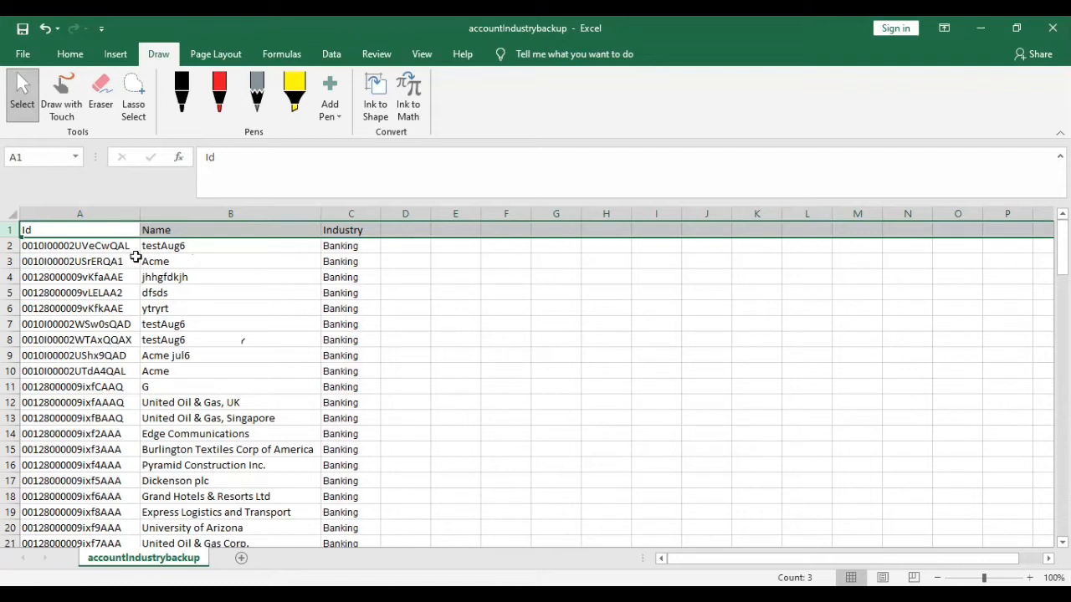
{"action": "key", "text": "ctrl+space"}
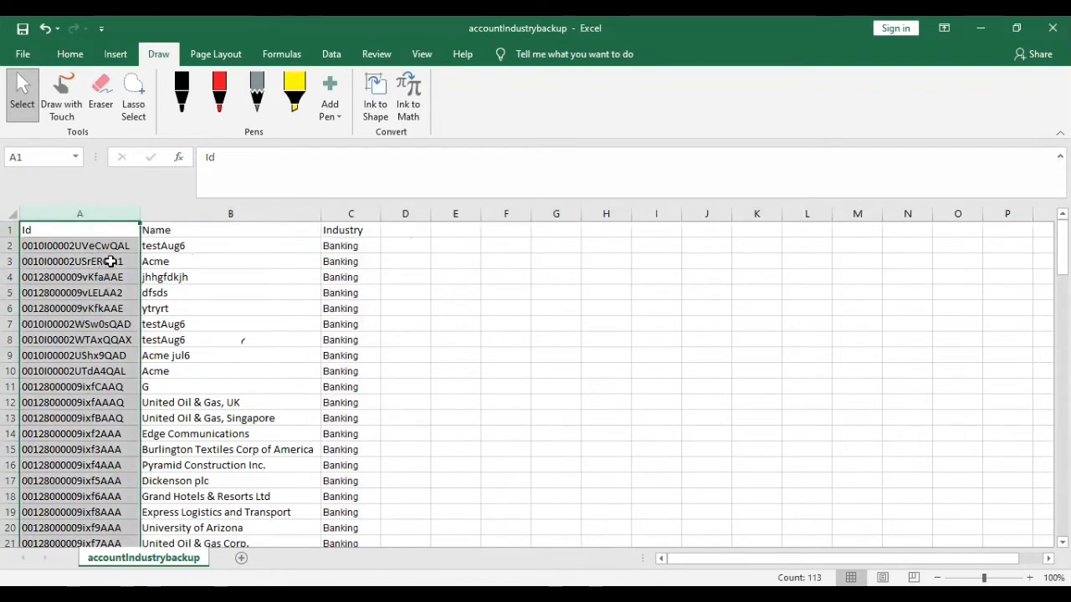
{"action": "left_click", "coordinate": [231, 279]}
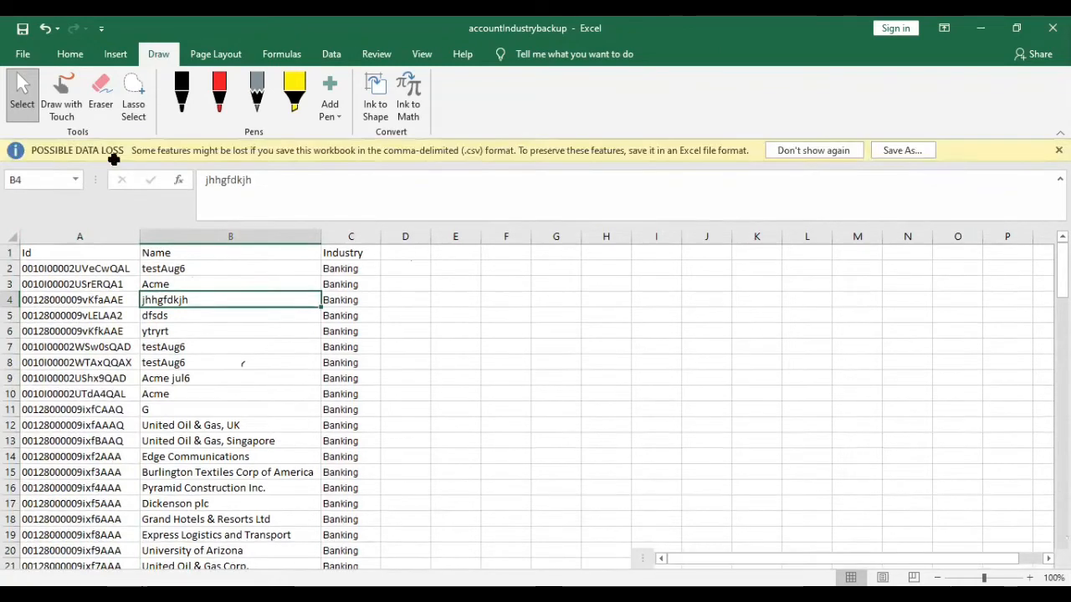
- Save a copy of the sheet in the objects folder as accountIndustr, in CSV (Comma delimited) format
{"action": "left_click", "coordinate": [899, 152]}
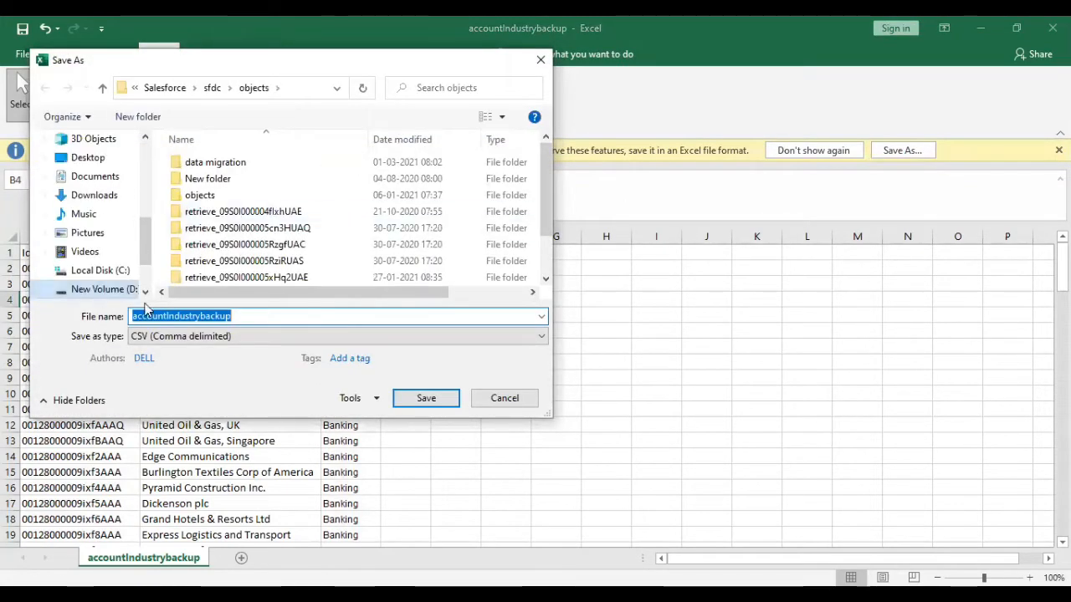
{"action": "left_click", "coordinate": [251, 318]}
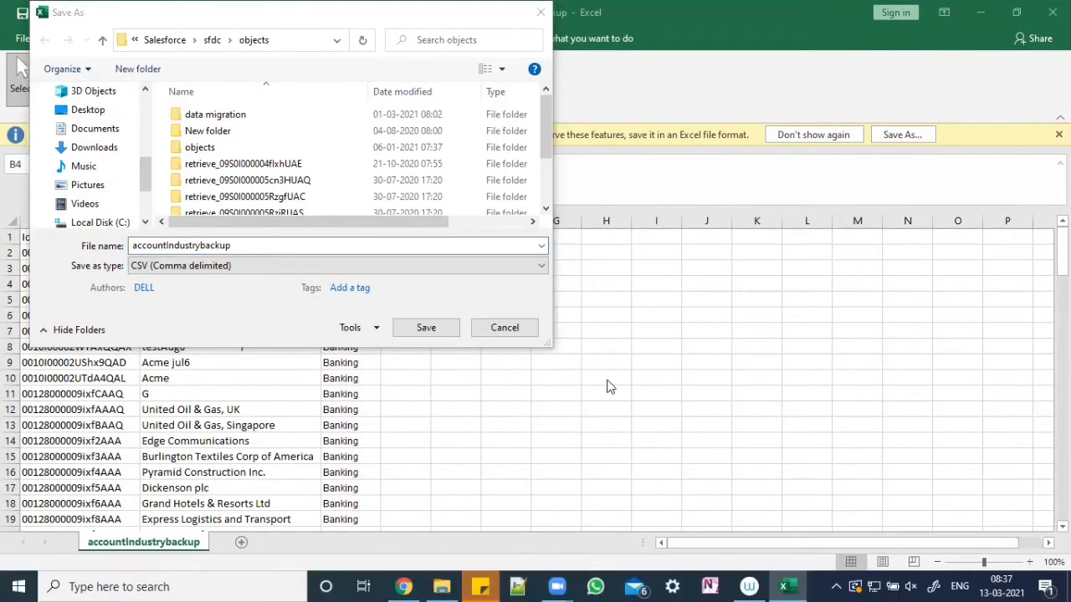
{"action": "left_click", "coordinate": [254, 244]}
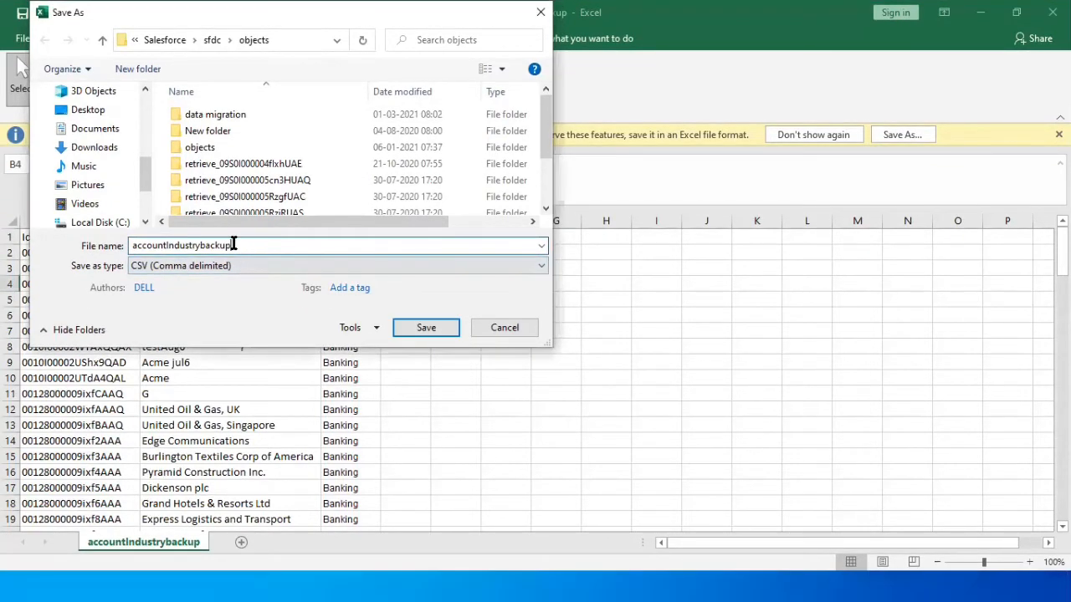
{"action": "key", "text": "BackSpace"}
{"action": "key", "text": "BackSpace"}
{"action": "key", "text": "BackSpace"}
{"action": "key", "text": "BackSpace"}
{"action": "key", "text": "BackSpace"}
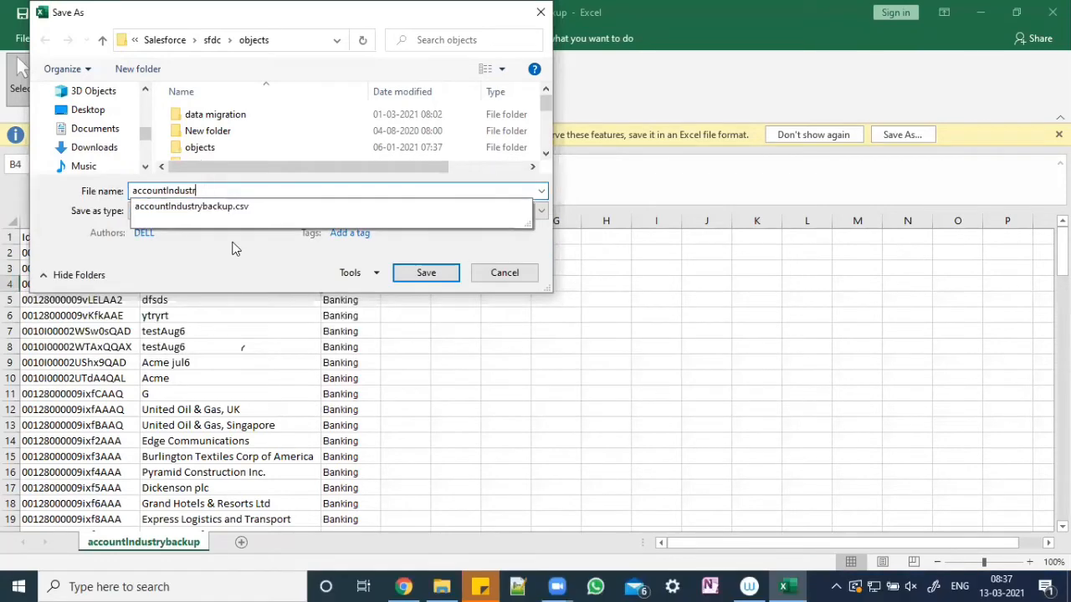
{"action": "left_click", "coordinate": [191, 214]}
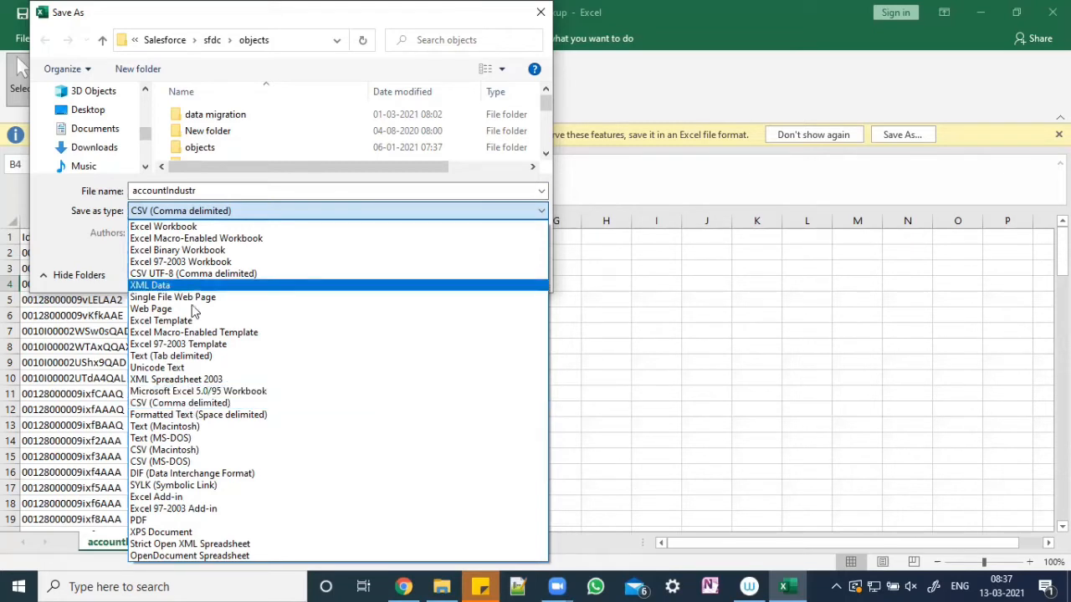
{"action": "left_click", "coordinate": [162, 408]}
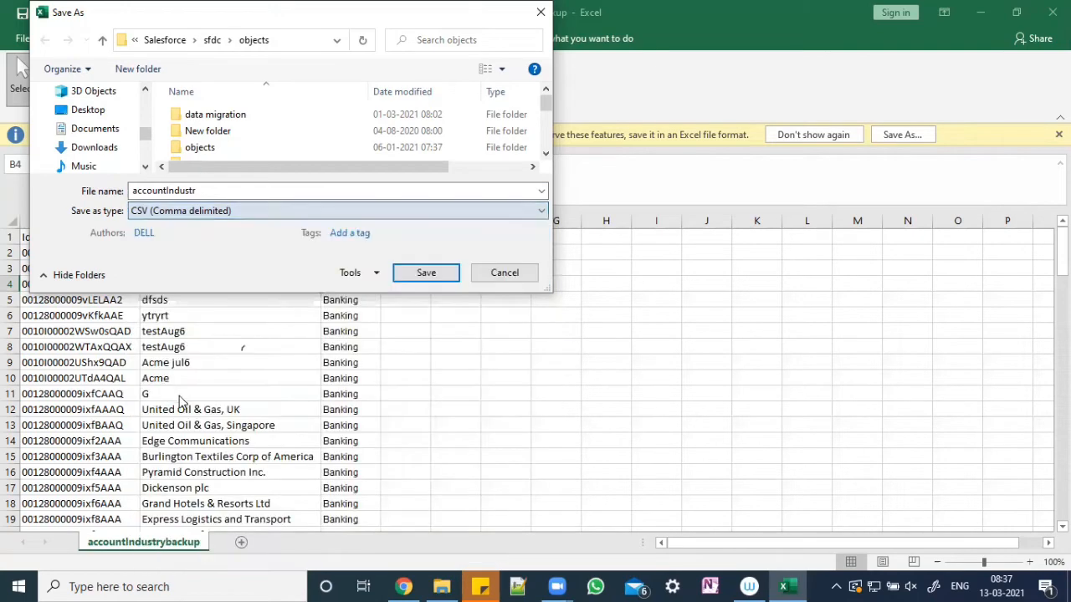
{"action": "left_click", "coordinate": [412, 279]}
{"action": "left_click", "coordinate": [443, 310]}
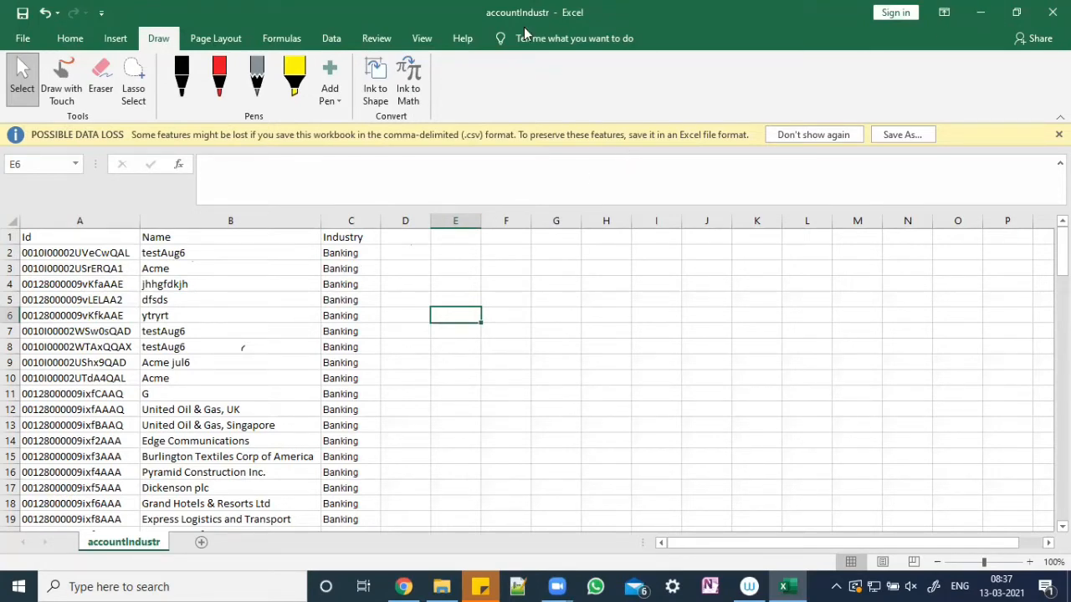
- Switch to the browser and bring up Workbench's Bulk API Job Status page to look at its data operations
{"action": "key", "text": "alt+Tab"}
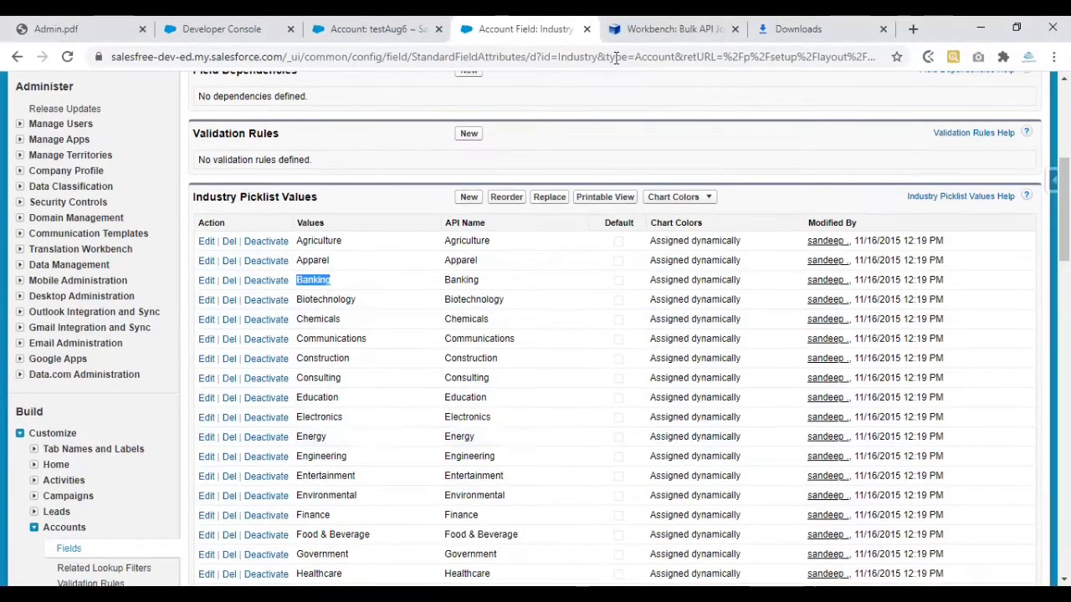
{"action": "left_click", "coordinate": [699, 28]}
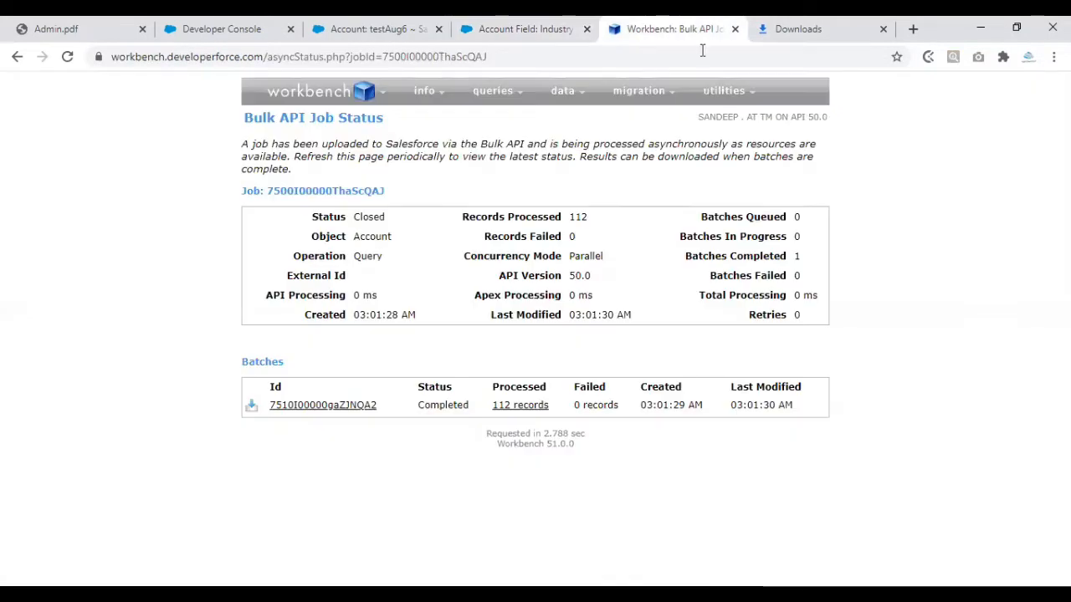
{"action": "mouse_move", "coordinate": [507, 102]}
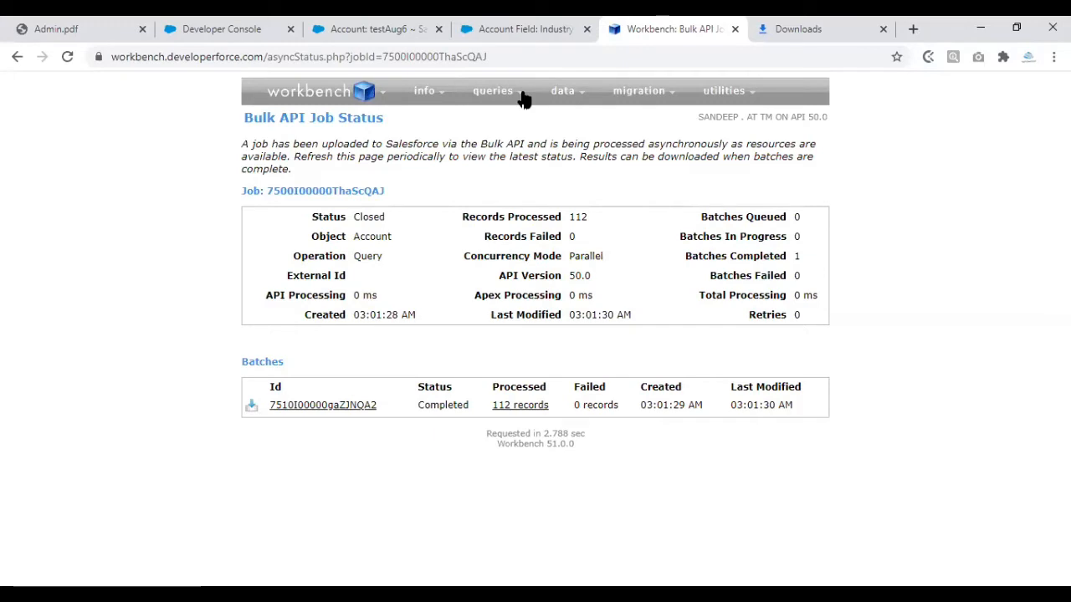
{"action": "mouse_move", "coordinate": [573, 98]}
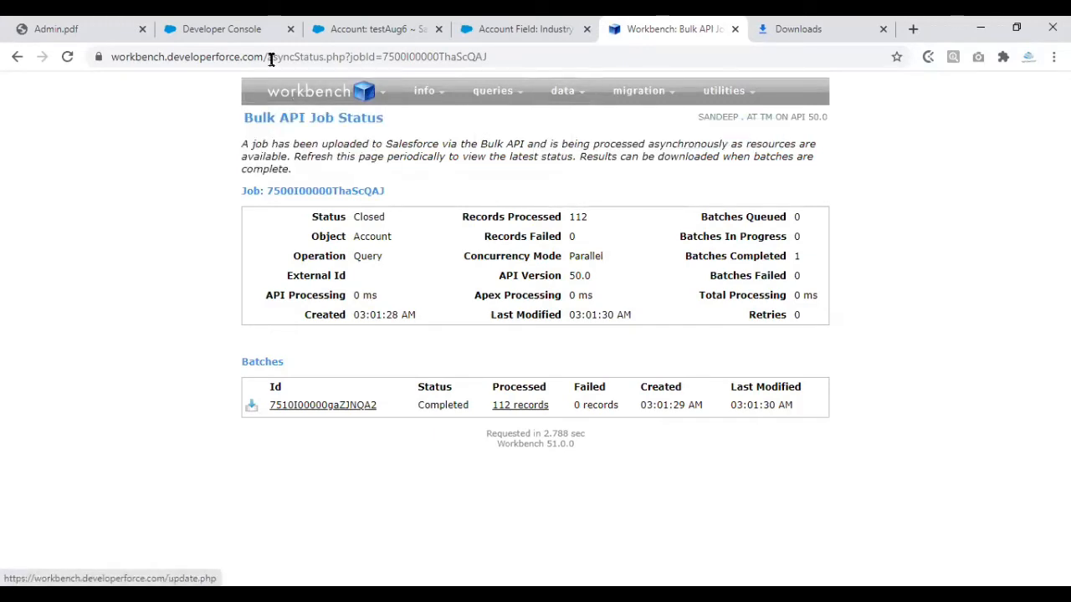
- Review the testAug6 account and the Developer Console query for accounts where phone!=null, and return to the Workbench job status page
{"action": "left_click", "coordinate": [368, 28]}
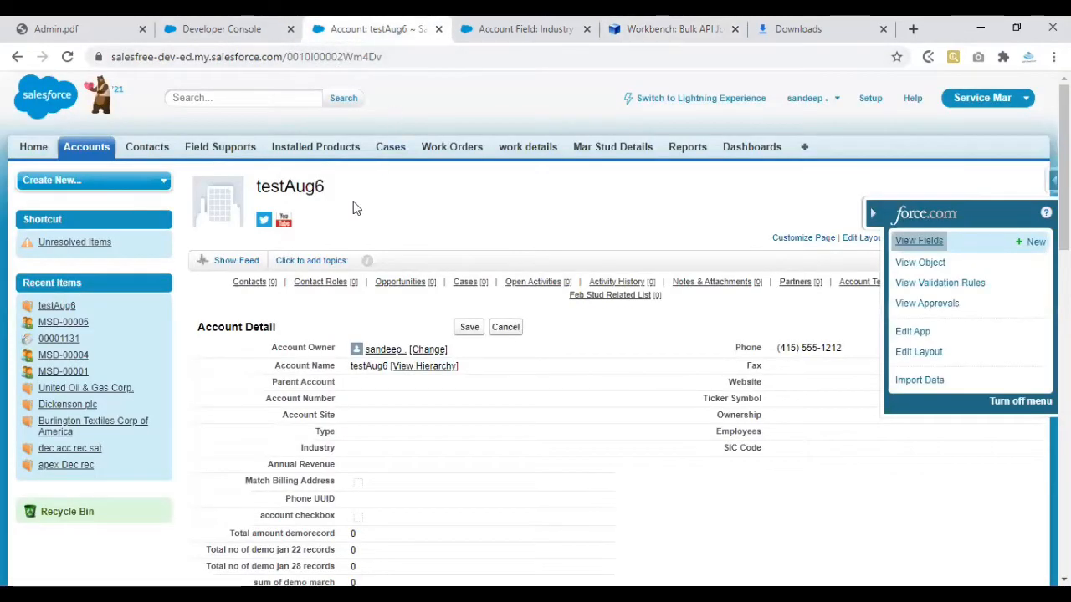
{"action": "key", "text": "ctrl+shift+Tab"}
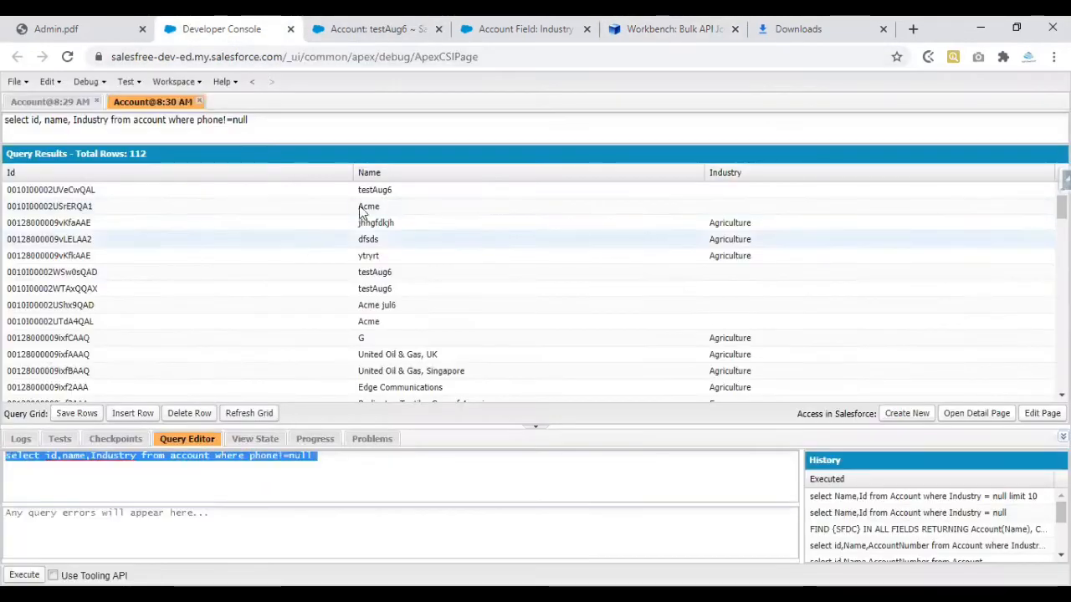
{"action": "left_click", "coordinate": [24, 576]}
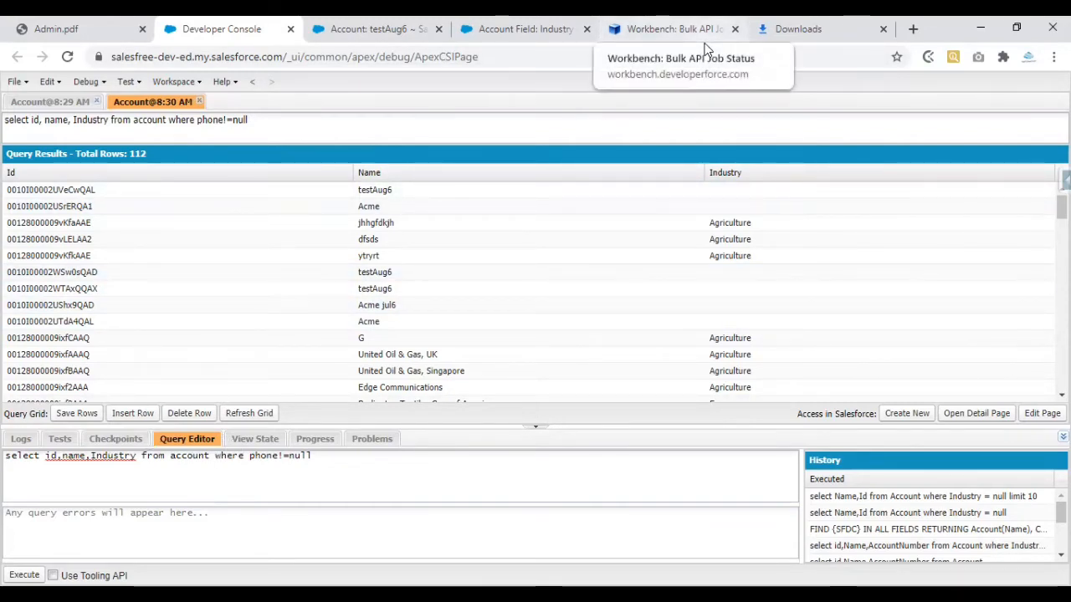
{"action": "left_click", "coordinate": [705, 50]}
{"action": "mouse_move", "coordinate": [571, 102]}
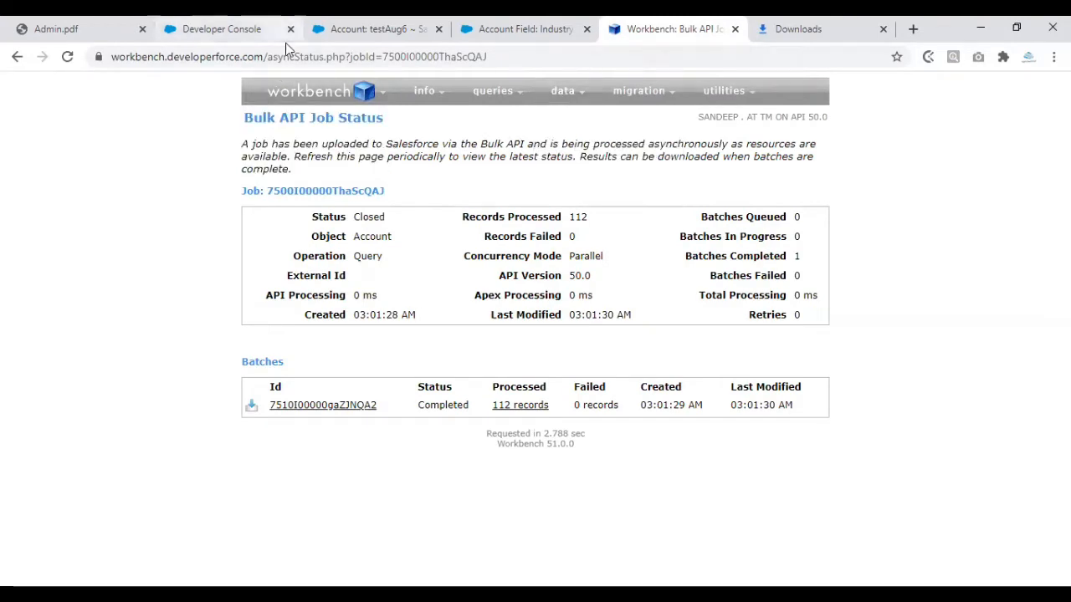
{"action": "left_click", "coordinate": [219, 28]}
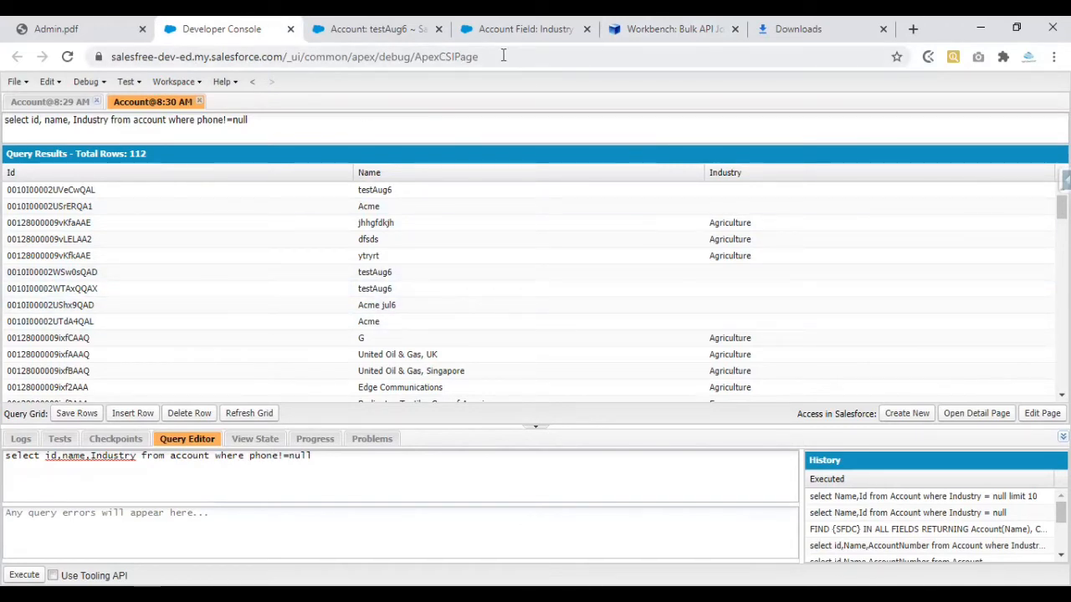
{"action": "left_click_drag", "start_coordinate": [893, 118], "coordinate": [907, 129]}
{"action": "left_click_drag", "start_coordinate": [910, 125], "coordinate": [959, 130]}
{"action": "left_click_drag", "start_coordinate": [966, 117], "coordinate": [967, 131]}
{"action": "left_click_drag", "start_coordinate": [963, 122], "coordinate": [971, 122]}
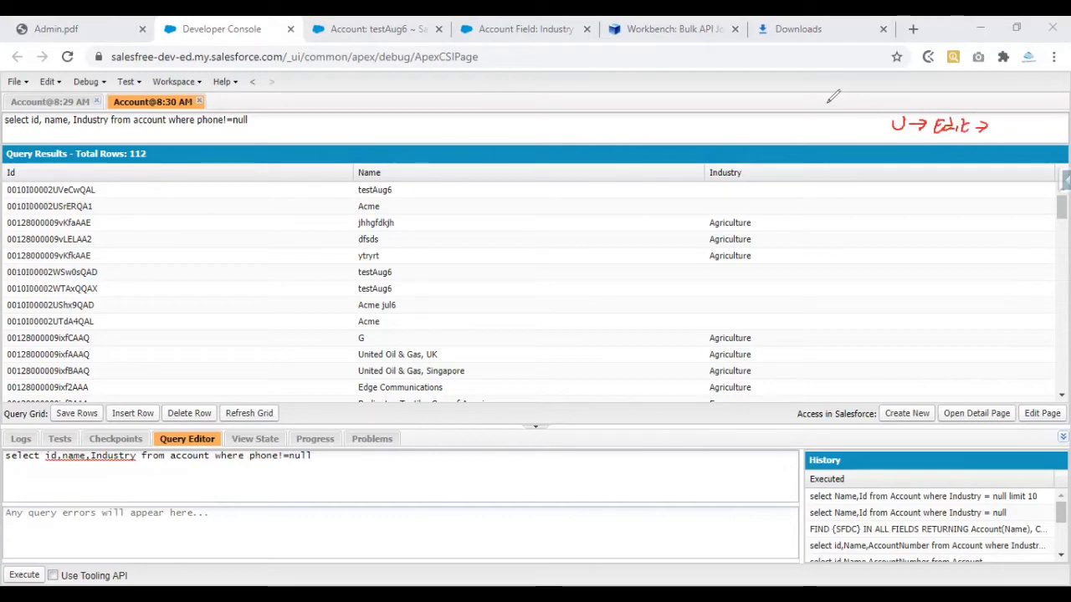
- Edit the Industry field of the testAug6 account record and choose Banking
{"action": "key", "text": "ctrl+Tab"}
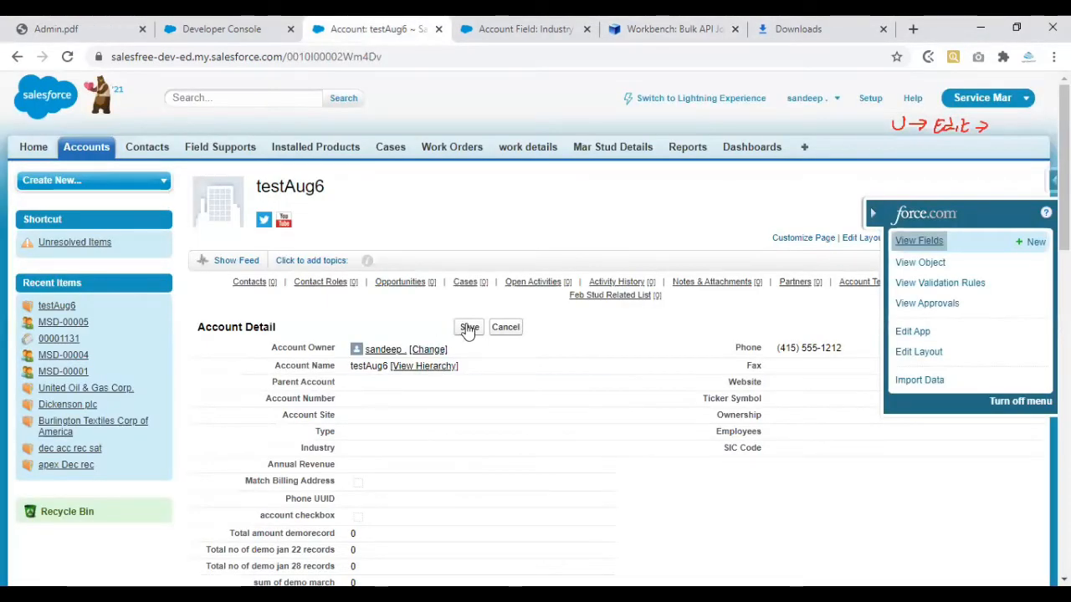
{"action": "double_click", "coordinate": [366, 451]}
{"action": "left_click", "coordinate": [366, 451]}
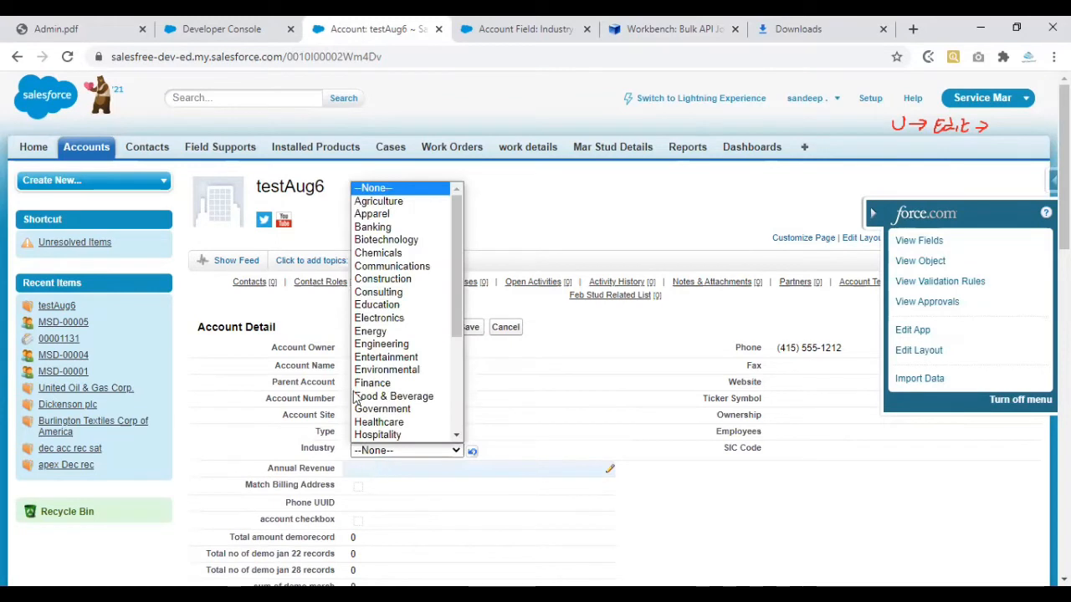
{"action": "left_click", "coordinate": [383, 226]}
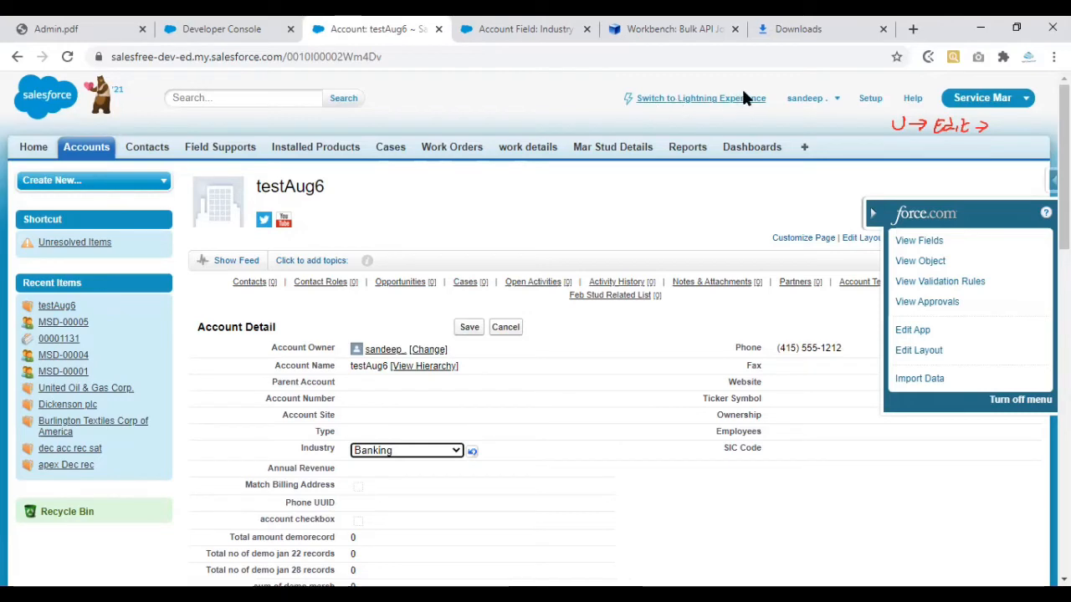
{"action": "left_click", "coordinate": [693, 30]}
{"action": "mouse_move", "coordinate": [696, 136]}
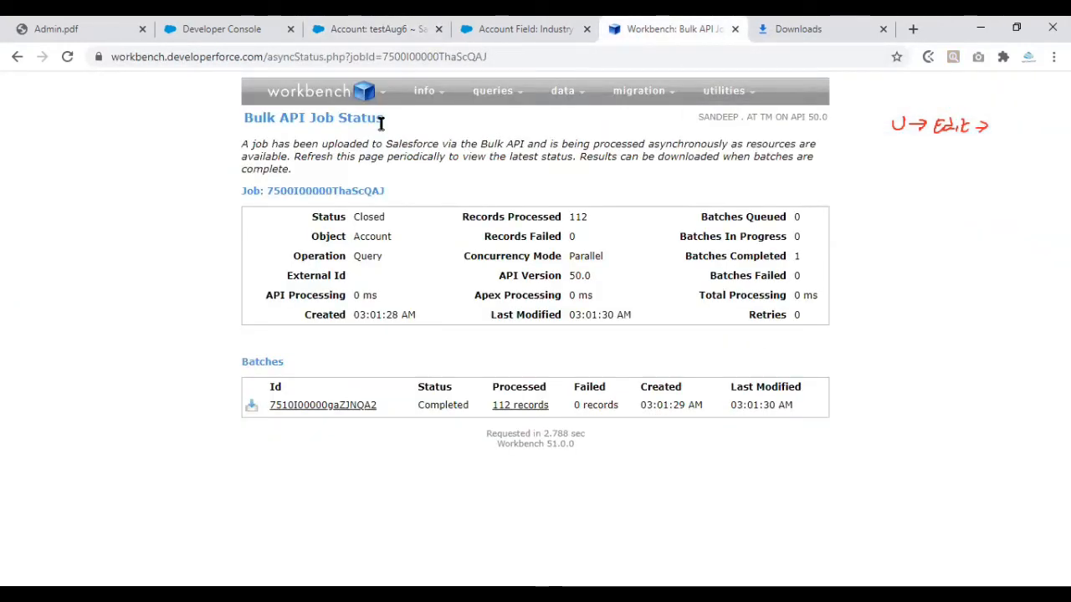
{"action": "left_click", "coordinate": [610, 43]}
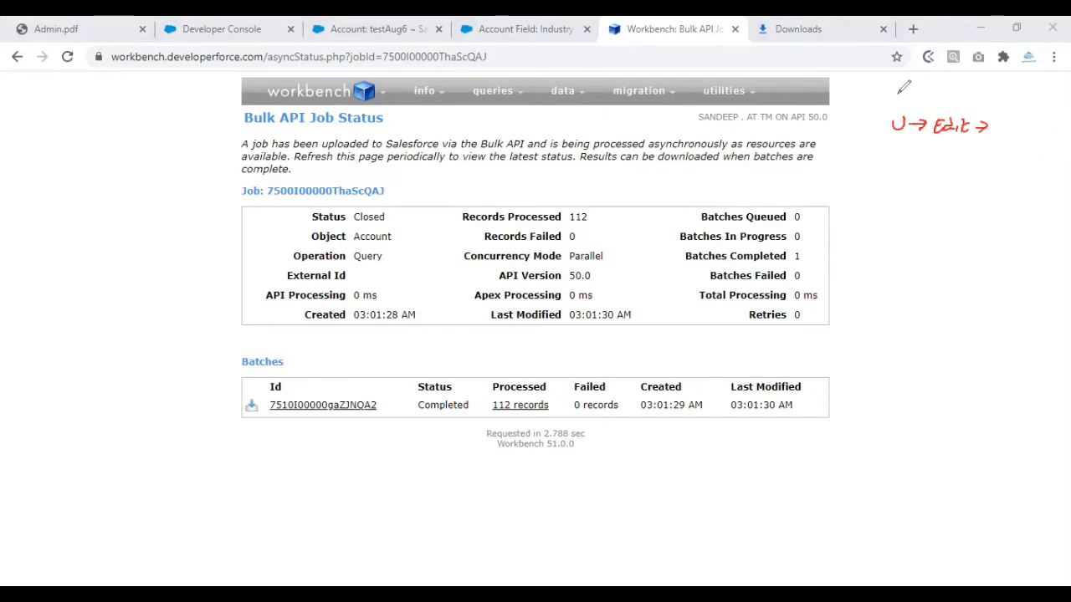
{"action": "left_click_drag", "start_coordinate": [920, 94], "coordinate": [974, 94]}
{"action": "left_click_drag", "start_coordinate": [902, 146], "coordinate": [993, 162]}
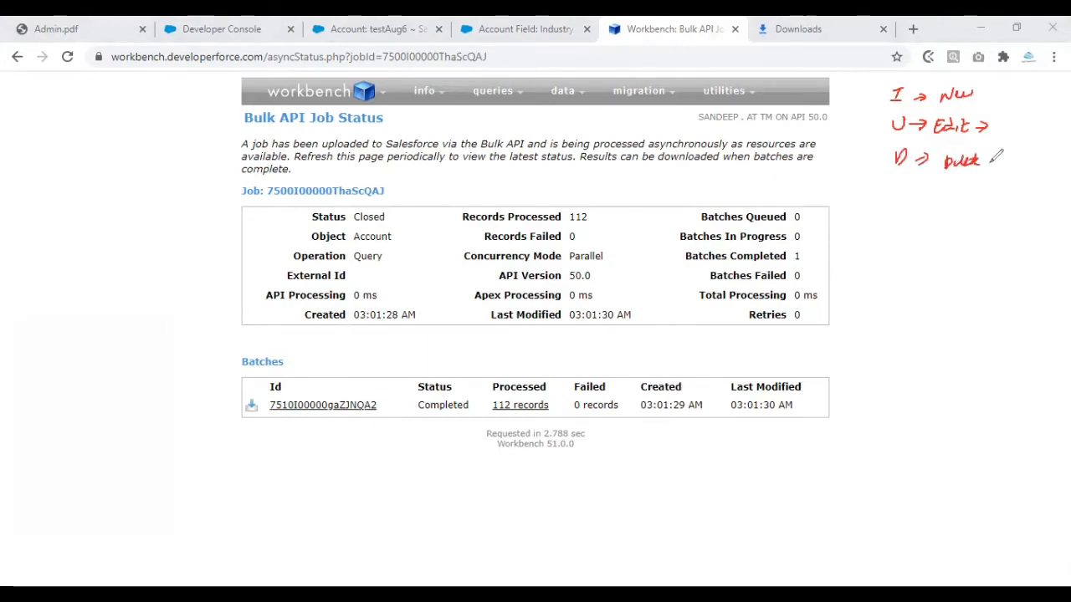
{"action": "mouse_move", "coordinate": [902, 172]}
{"action": "left_mouse_down"}
{"action": "mouse_move", "coordinate": [992, 149]}
{"action": "mouse_move", "coordinate": [889, 143]}
{"action": "mouse_move", "coordinate": [890, 172]}
{"action": "left_mouse_up"}
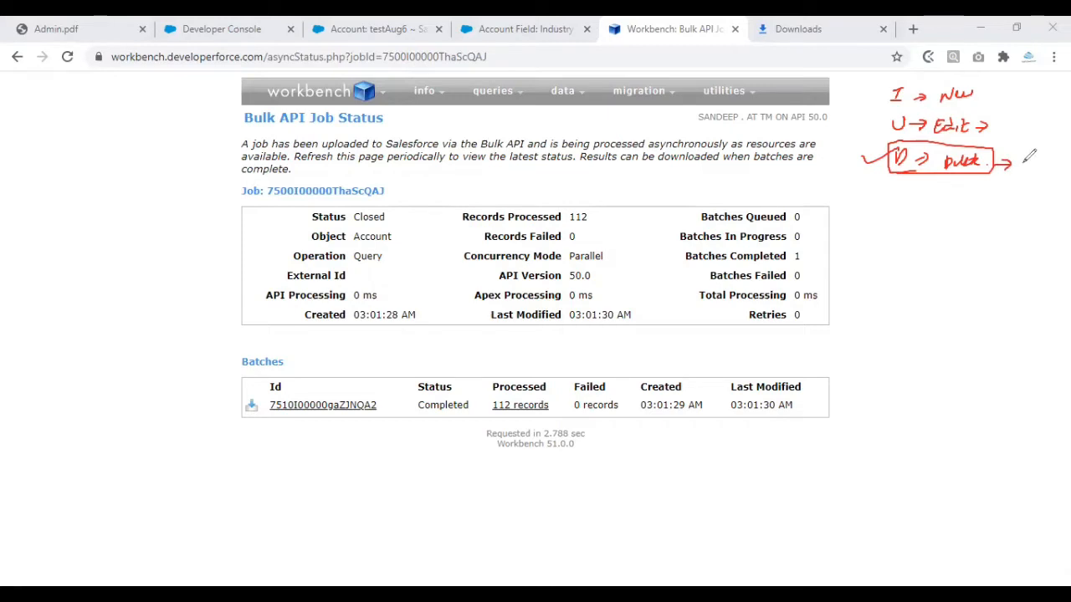
{"action": "left_click_drag", "start_coordinate": [1038, 141], "coordinate": [1030, 142]}
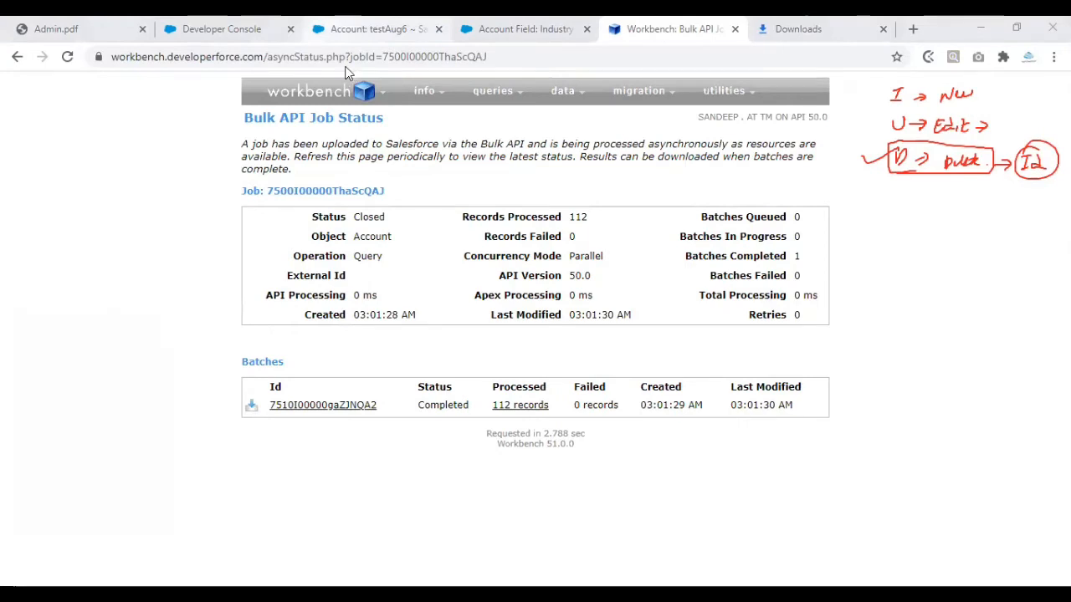
{"action": "left_click", "coordinate": [364, 29]}
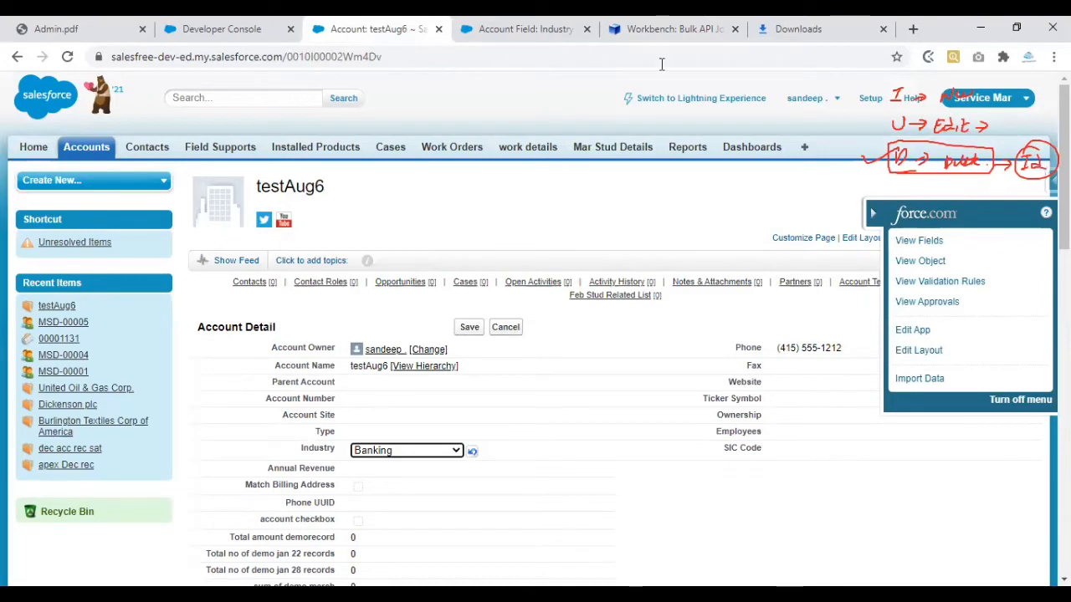
{"action": "key", "text": "ctrl+shift+Tab"}
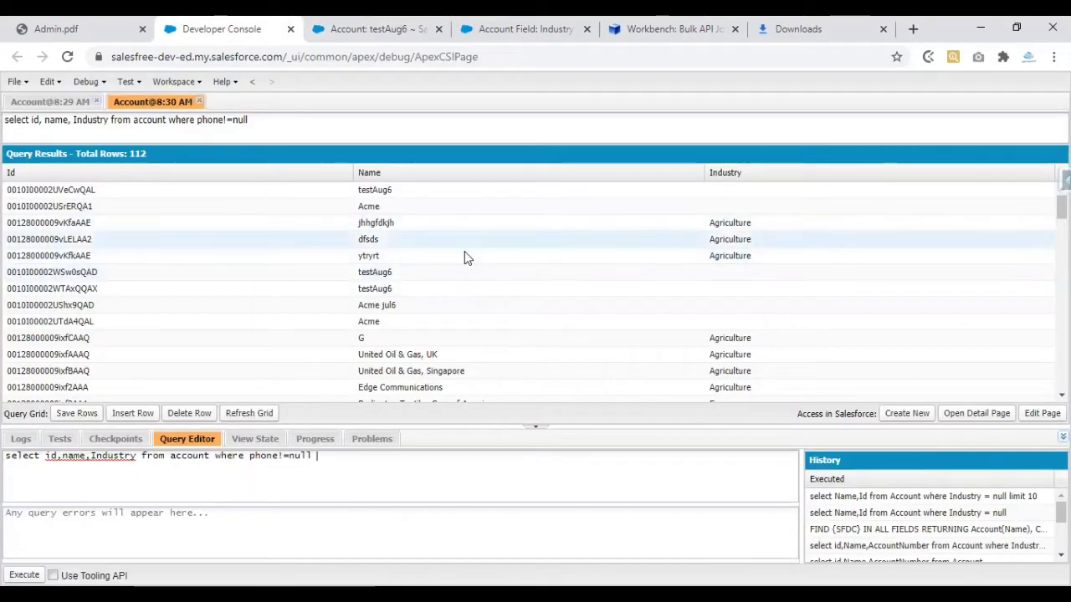
- Return to Workbench and open its data Update operation
{"action": "left_click", "coordinate": [695, 30]}
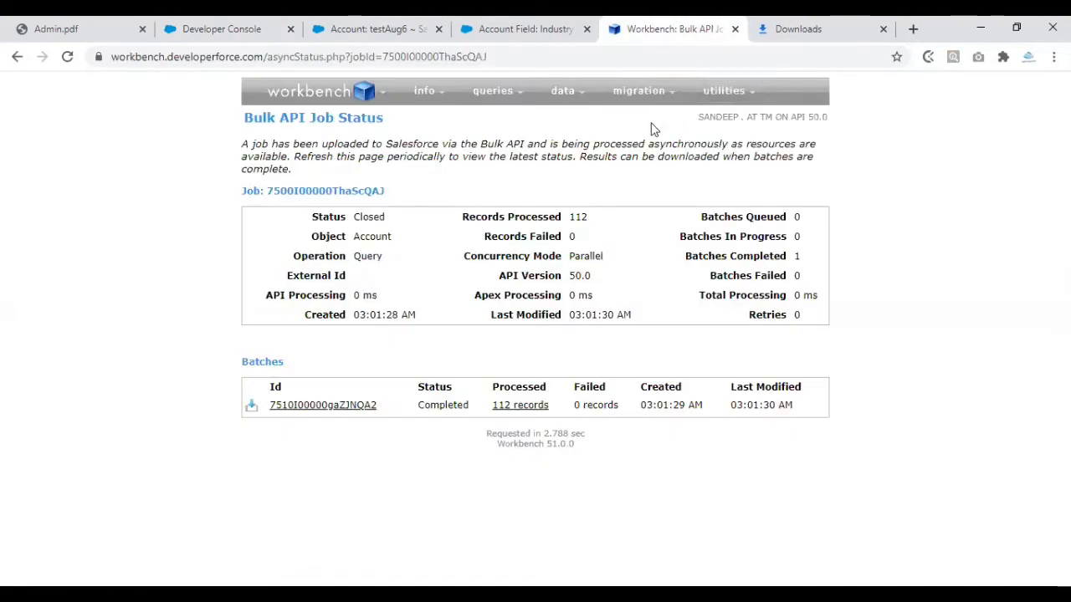
{"action": "mouse_move", "coordinate": [633, 102]}
{"action": "mouse_move", "coordinate": [574, 108]}
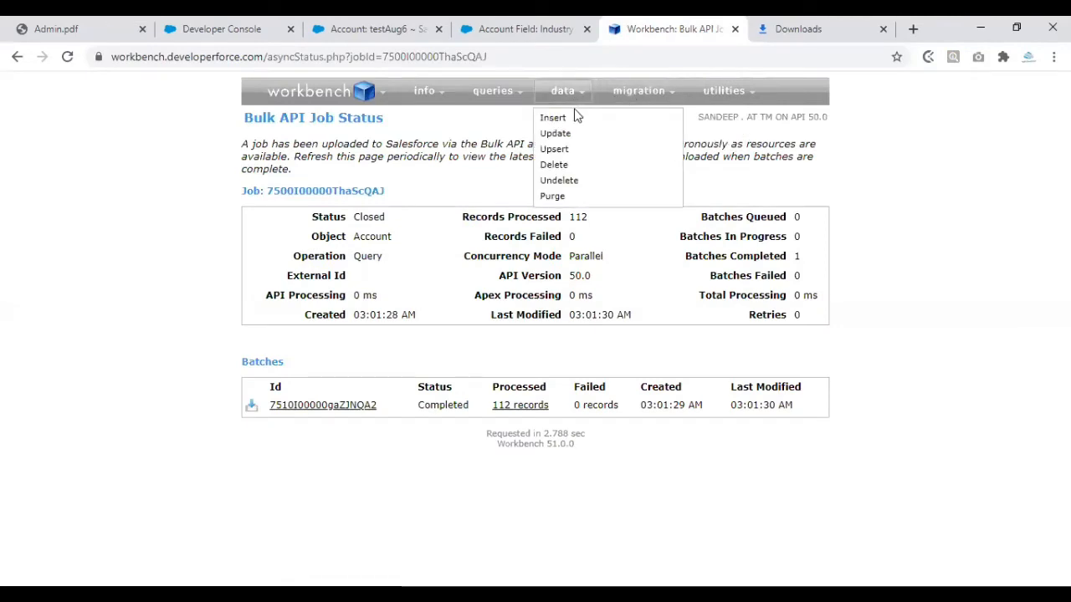
{"action": "left_click", "coordinate": [563, 139]}
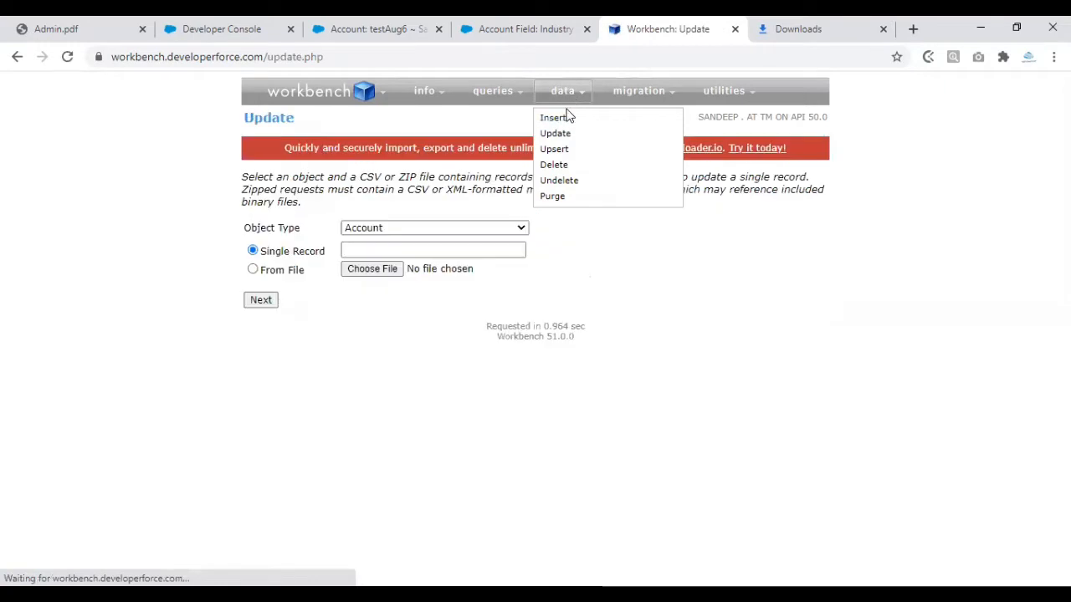
{"action": "mouse_move", "coordinate": [566, 95]}
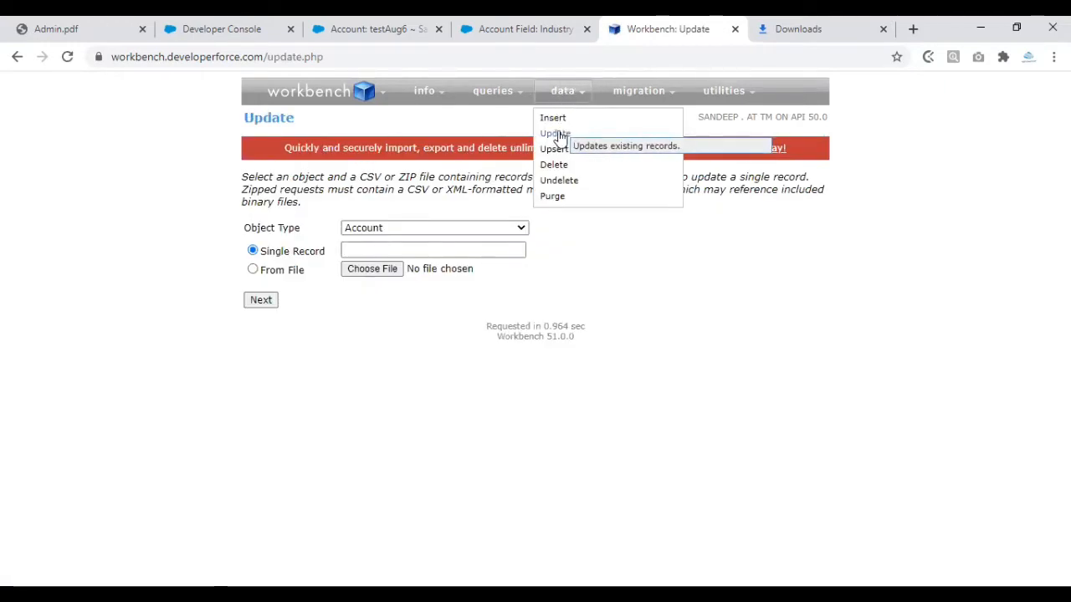
{"action": "left_click", "coordinate": [559, 137]}
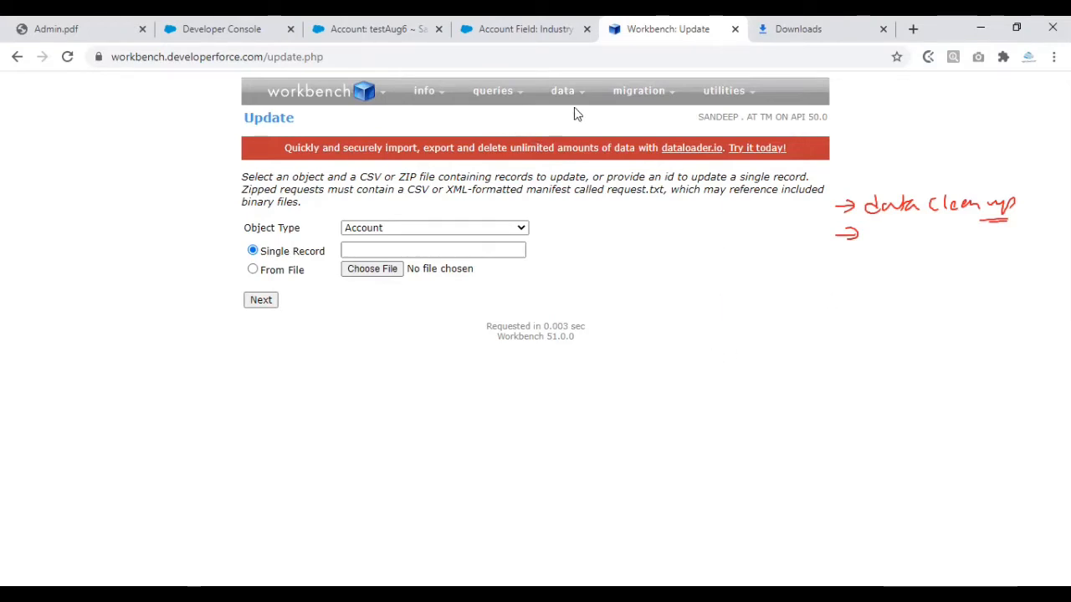
- Choose From File for the Account update and upload accountIndustr.csv from the D: drive to reach the field mapping
{"action": "mouse_move", "coordinate": [573, 99]}
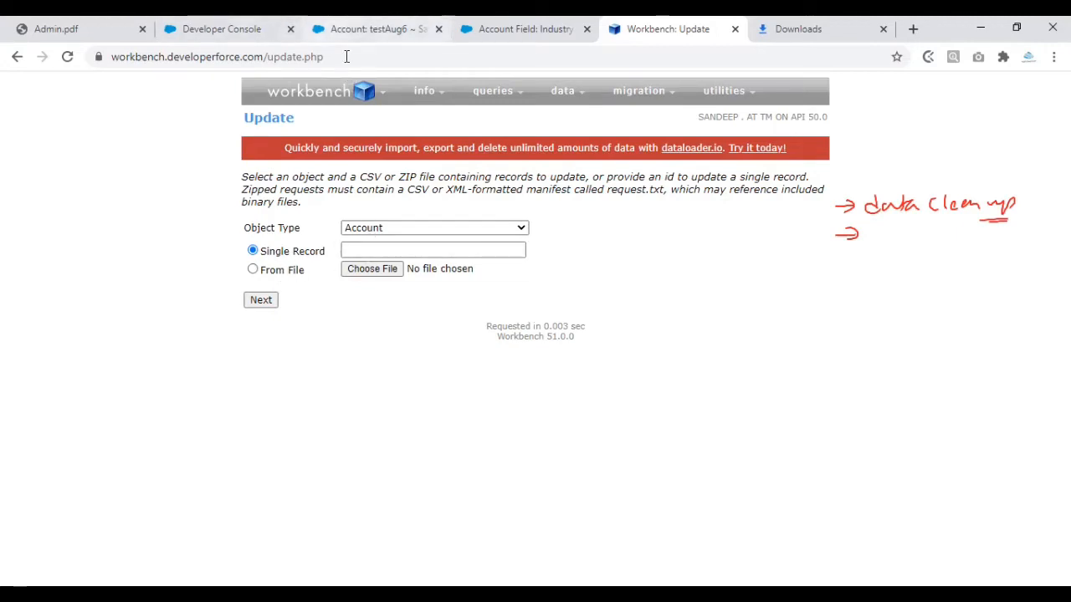
{"action": "left_click", "coordinate": [377, 29]}
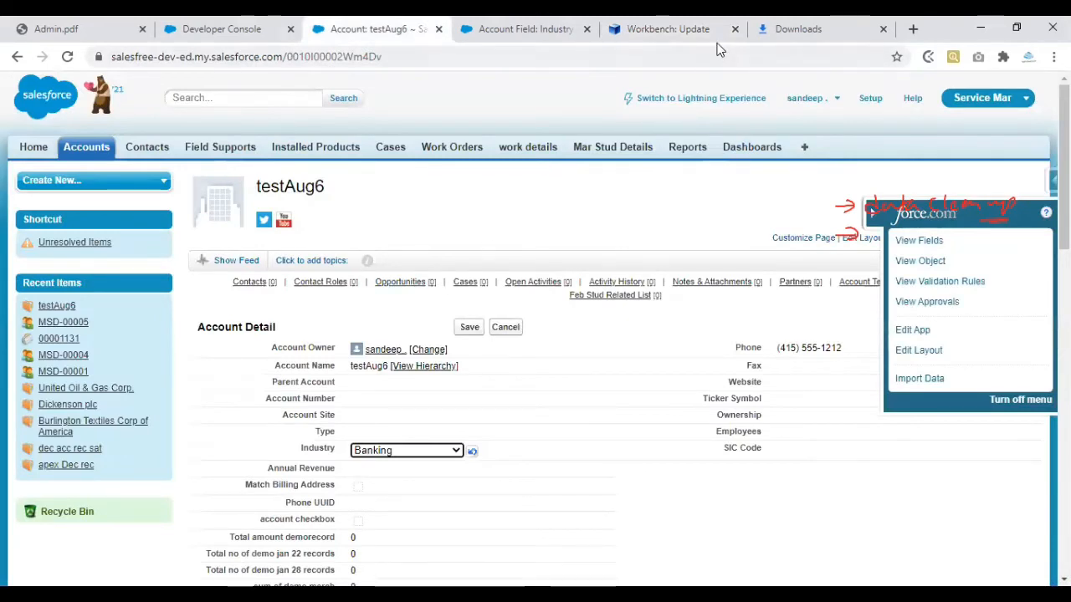
{"action": "left_click", "coordinate": [694, 29]}
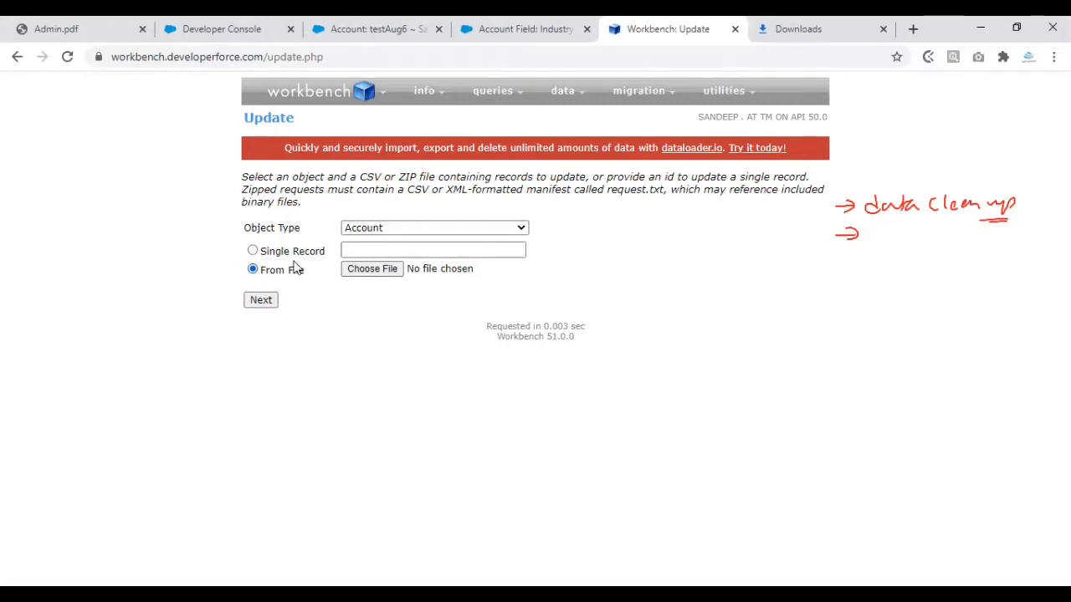
{"action": "left_click", "coordinate": [381, 272]}
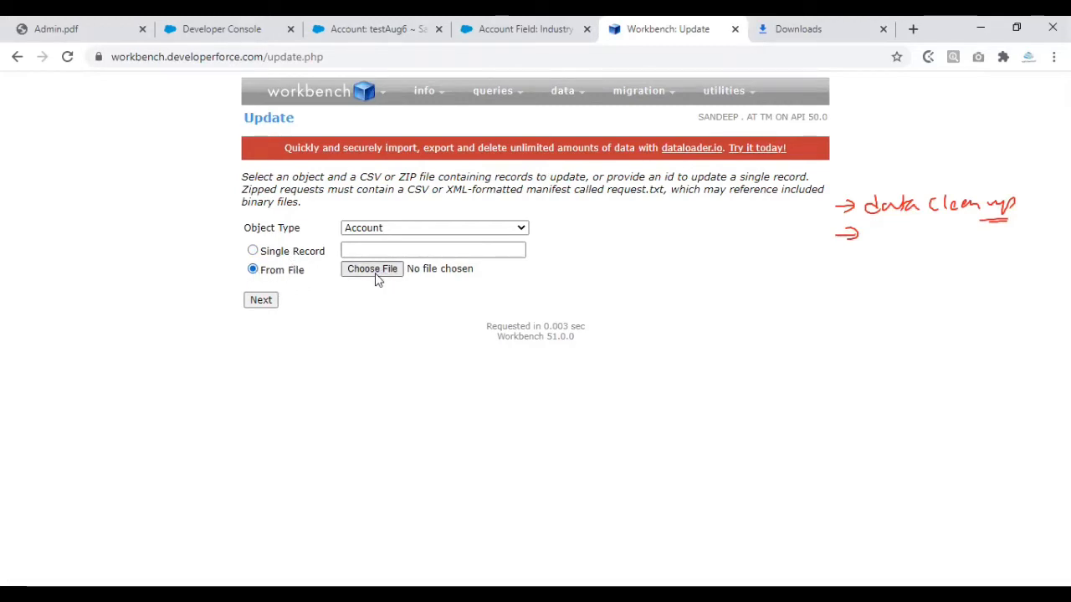
{"action": "left_click_drag", "start_coordinate": [421, 228], "coordinate": [432, 154]}
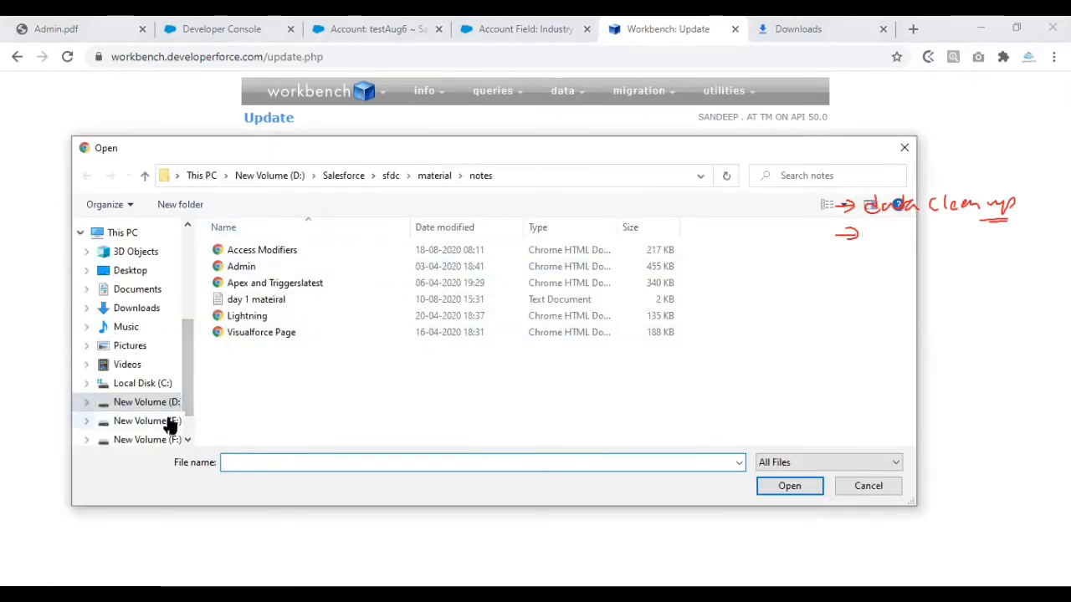
{"action": "left_click", "coordinate": [178, 402]}
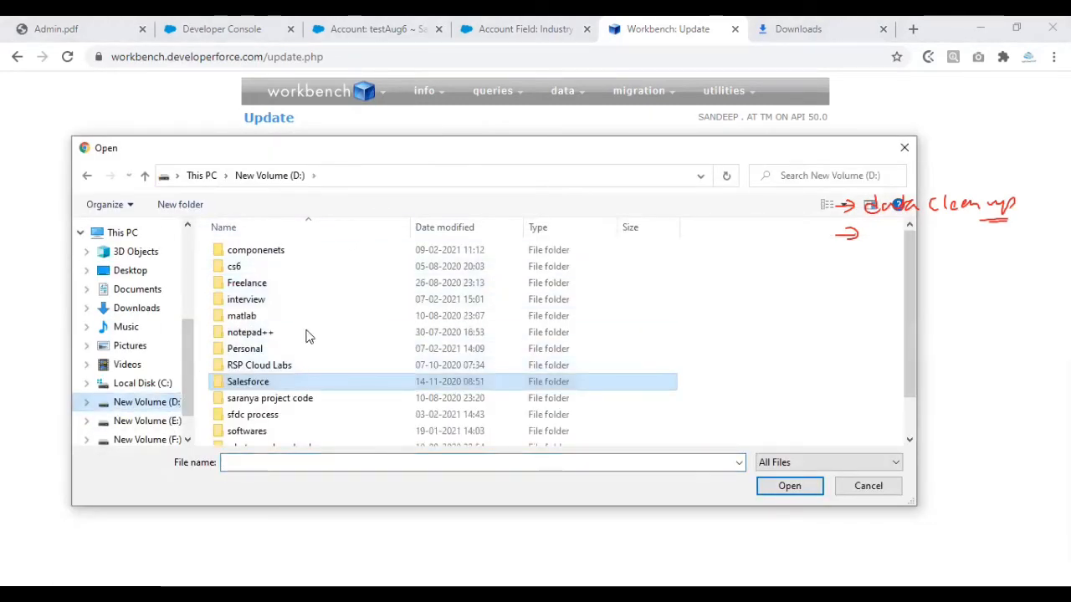
{"action": "double_click", "coordinate": [258, 370]}
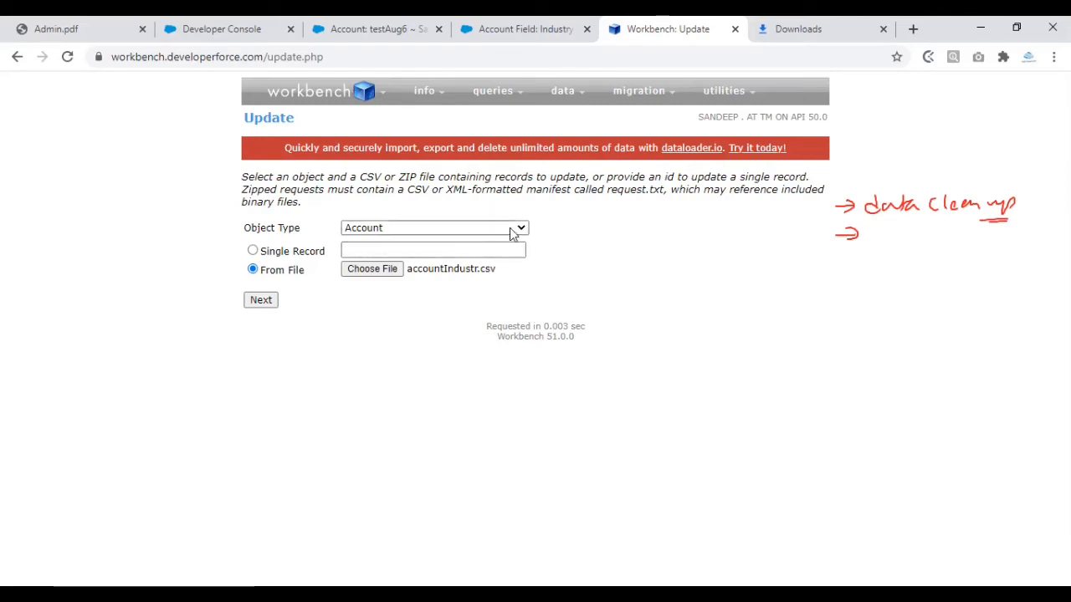
{"action": "left_click", "coordinate": [260, 301]}
- Examine how the Salesforce fields map to the CSV columns, including the Id and Industry rows and the columns offered for AccountNumber
{"action": "scroll", "coordinate": [517, 224], "scroll_direction": "down", "scroll_amount": 1}
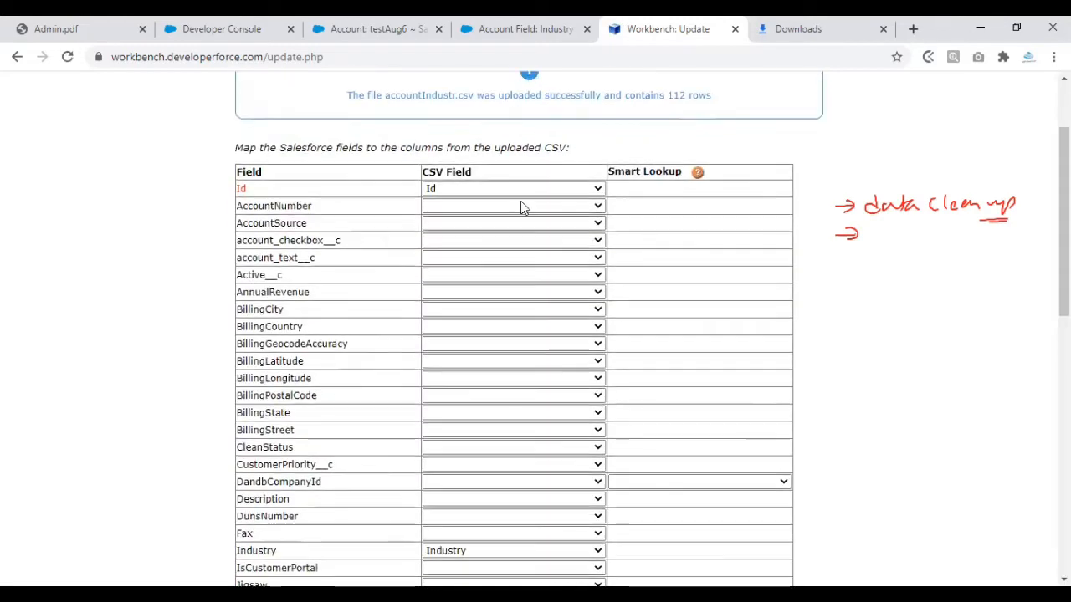
{"action": "scroll", "coordinate": [524, 206], "scroll_direction": "up", "scroll_amount": 2}
{"action": "scroll", "coordinate": [461, 248], "scroll_direction": "down", "scroll_amount": 1}
{"action": "scroll", "coordinate": [458, 248], "scroll_direction": "up", "scroll_amount": 1}
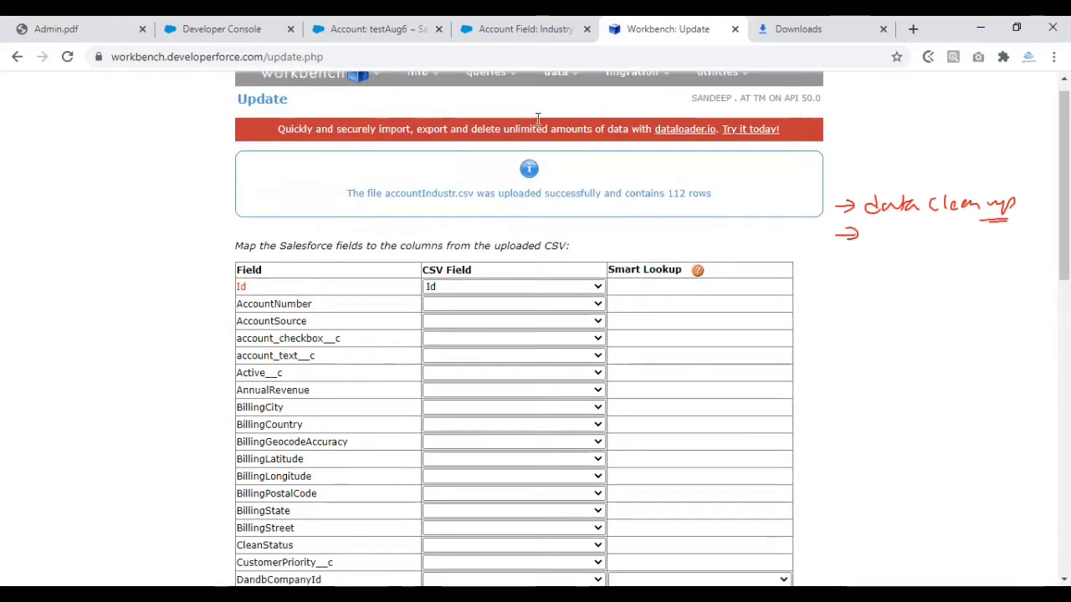
{"action": "left_click", "coordinate": [535, 49]}
{"action": "left_click_drag", "start_coordinate": [238, 262], "coordinate": [230, 276]}
{"action": "left_click_drag", "start_coordinate": [198, 260], "coordinate": [189, 278]}
{"action": "mouse_move", "coordinate": [208, 260]}
{"action": "left_mouse_down"}
{"action": "mouse_move", "coordinate": [202, 277]}
{"action": "mouse_move", "coordinate": [213, 271]}
{"action": "left_mouse_up"}
{"action": "mouse_move", "coordinate": [465, 241]}
{"action": "left_mouse_down"}
{"action": "mouse_move", "coordinate": [436, 256]}
{"action": "mouse_move", "coordinate": [434, 285]}
{"action": "left_mouse_up"}
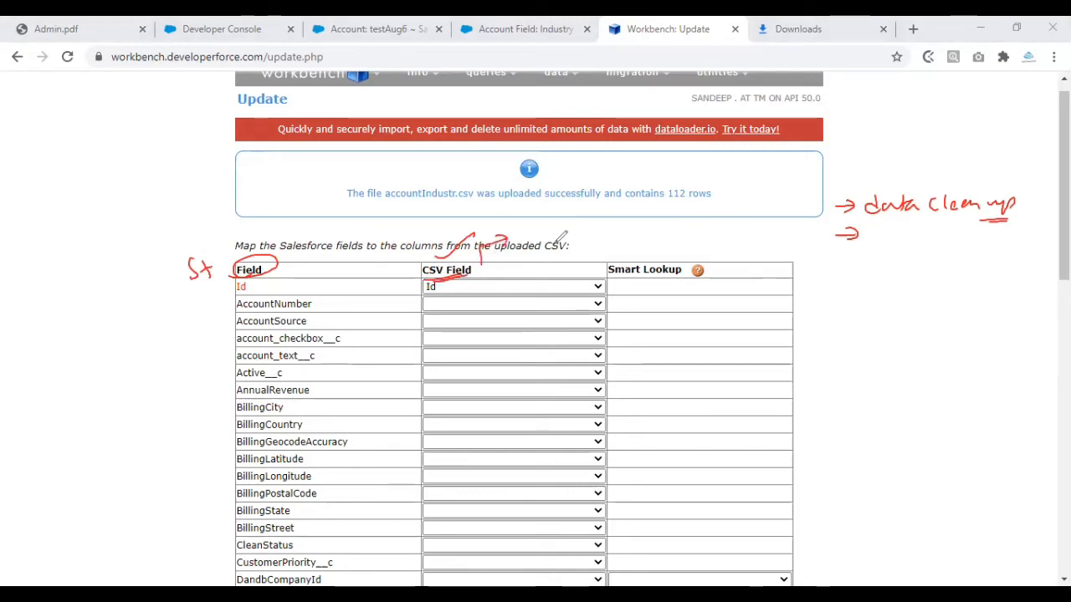
{"action": "mouse_move", "coordinate": [549, 222]}
{"action": "left_mouse_down"}
{"action": "mouse_move", "coordinate": [644, 203]}
{"action": "mouse_move", "coordinate": [626, 219]}
{"action": "mouse_move", "coordinate": [649, 215]}
{"action": "left_mouse_up"}
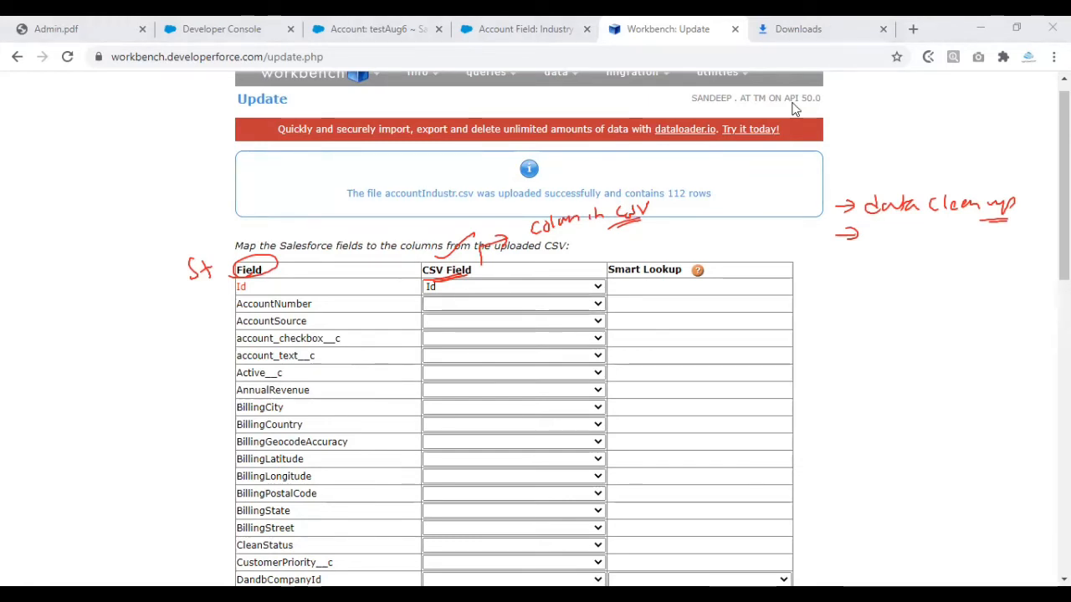
{"action": "left_click", "coordinate": [512, 303]}
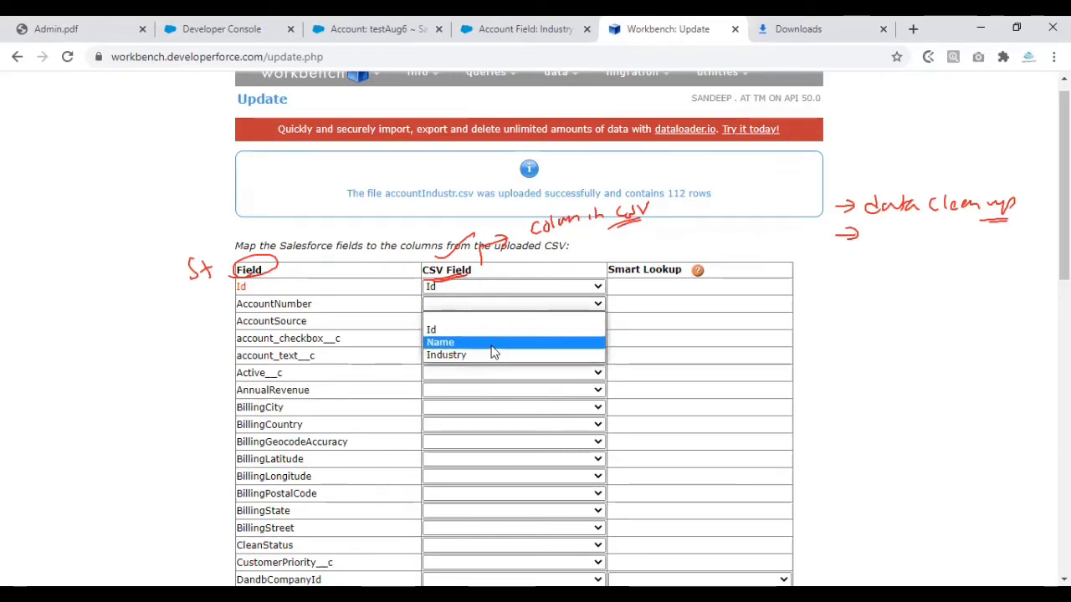
{"action": "left_click", "coordinate": [228, 346]}
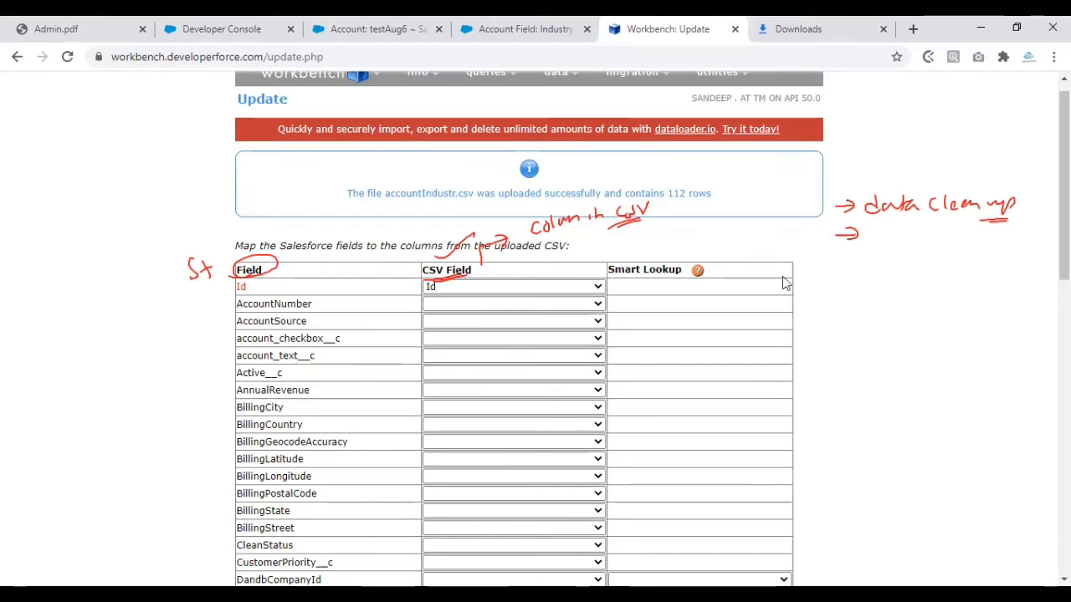
{"action": "scroll", "coordinate": [838, 366], "scroll_direction": "down", "scroll_amount": 2}
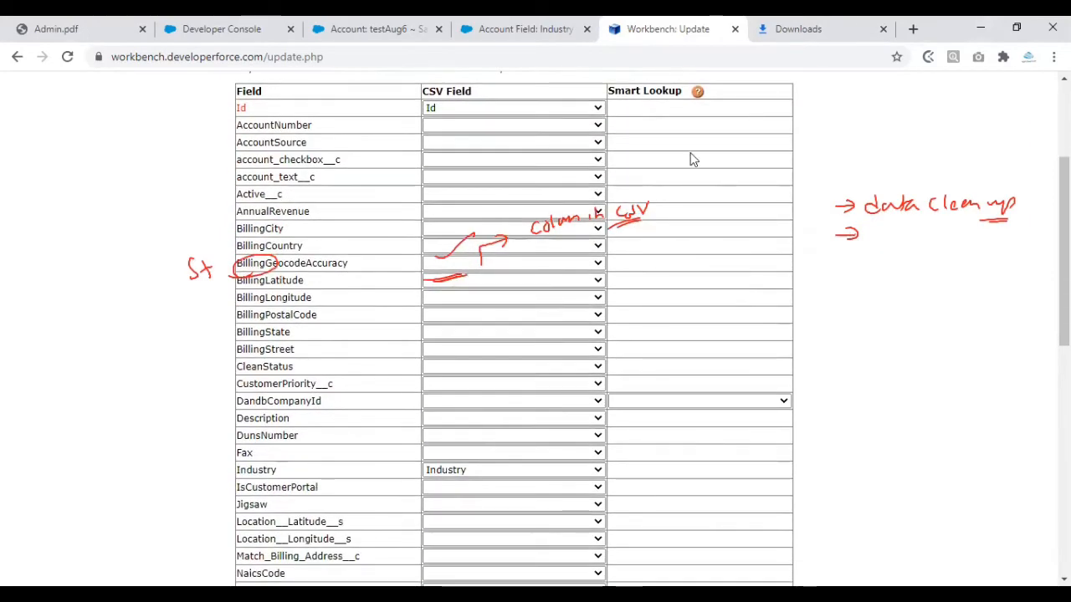
{"action": "left_click", "coordinate": [543, 45]}
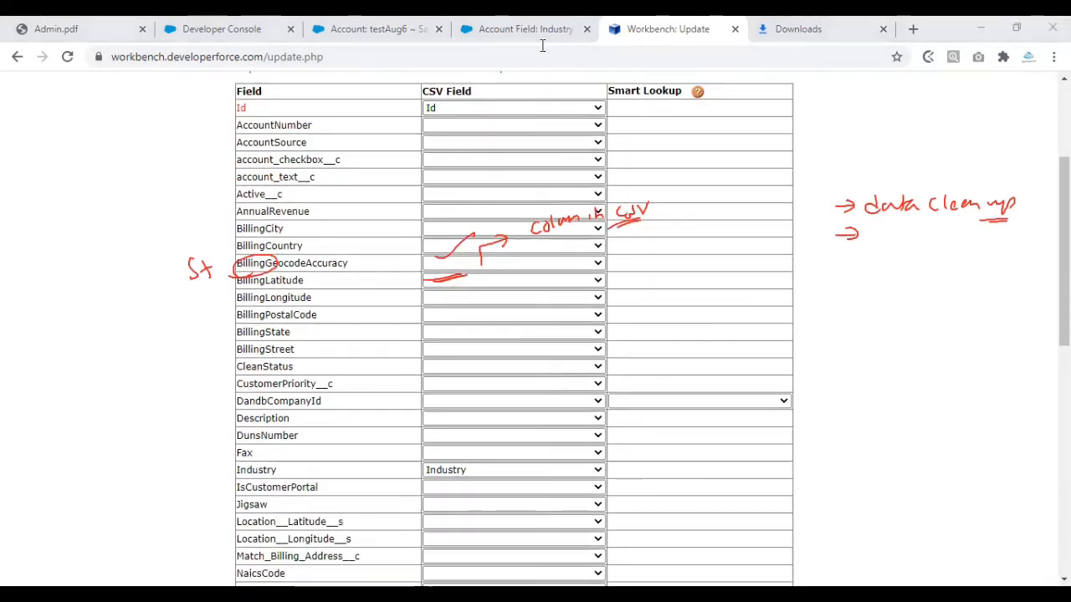
{"action": "left_click", "coordinate": [811, 109]}
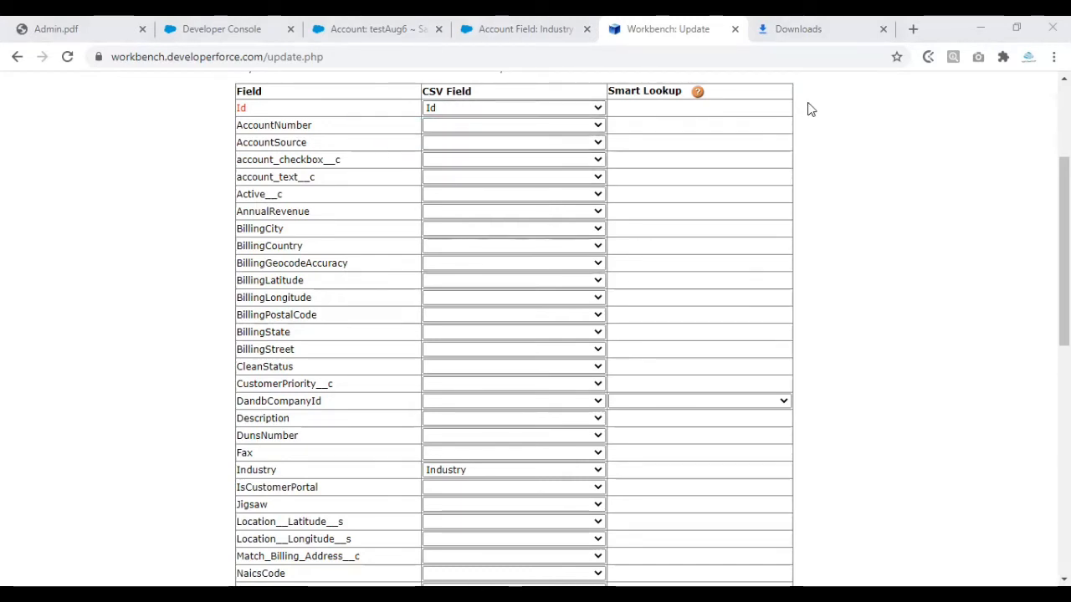
- Clear the CSV column mapping of the Name field, leaving it blank
{"action": "scroll", "coordinate": [920, 219], "scroll_direction": "down", "scroll_amount": 2}
{"action": "left_click", "coordinate": [535, 380]}
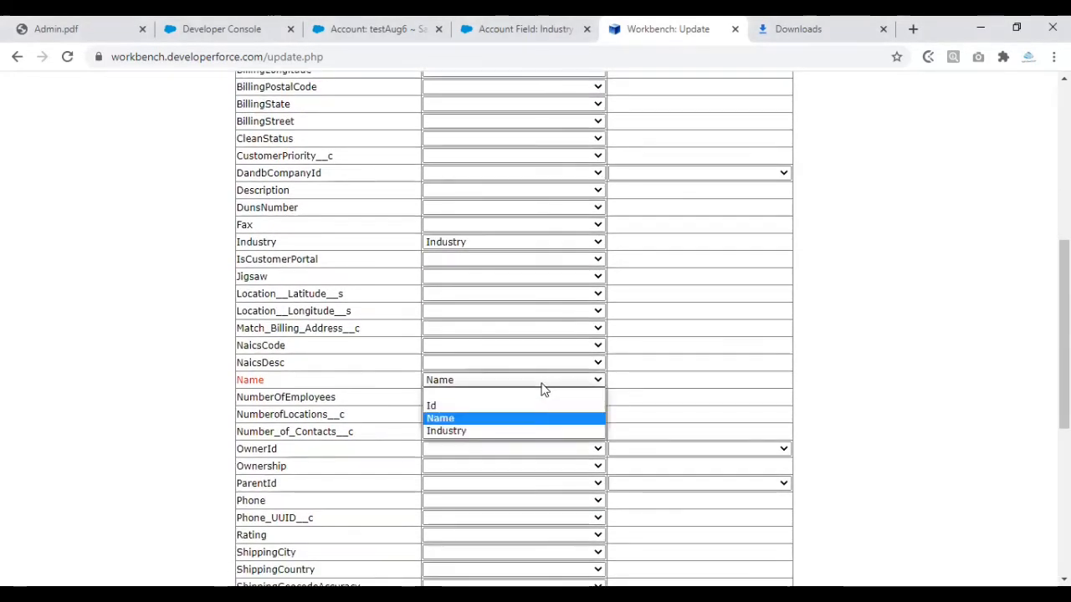
{"action": "left_click", "coordinate": [538, 393]}
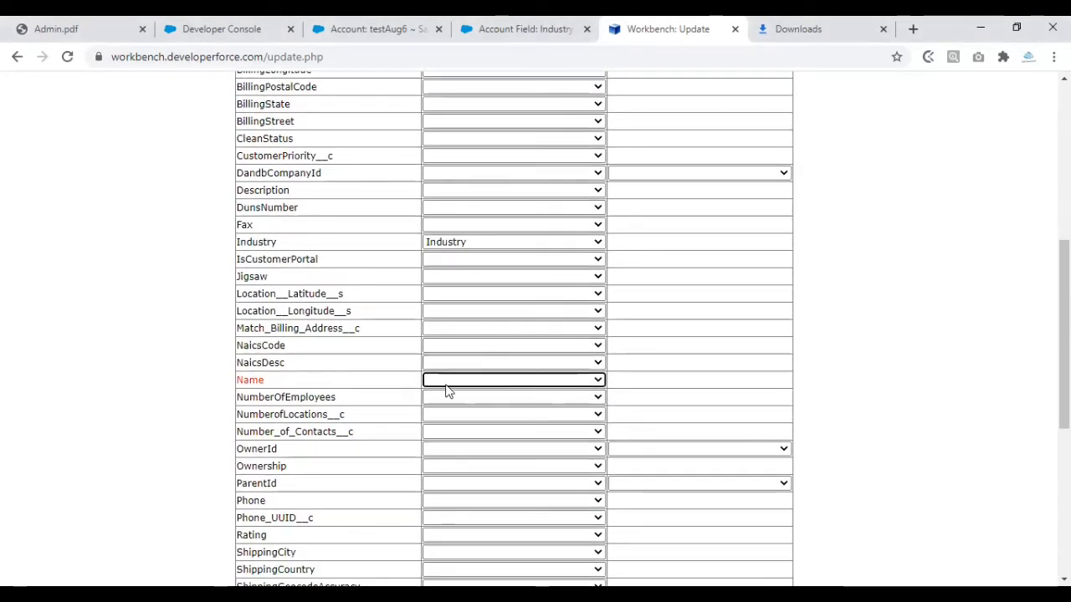
- Review the Id, Industry and Name mappings and compare the CSV's uploaded row count with the account query results in the Developer Console
{"action": "mouse_move", "coordinate": [266, 386]}
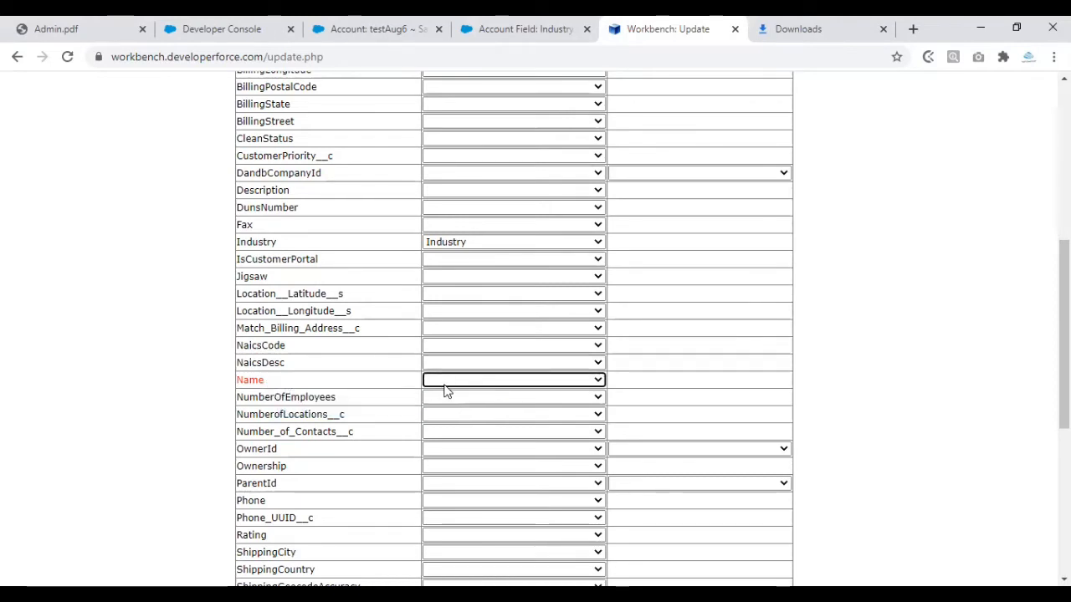
{"action": "scroll", "coordinate": [198, 349], "scroll_direction": "up", "scroll_amount": 1}
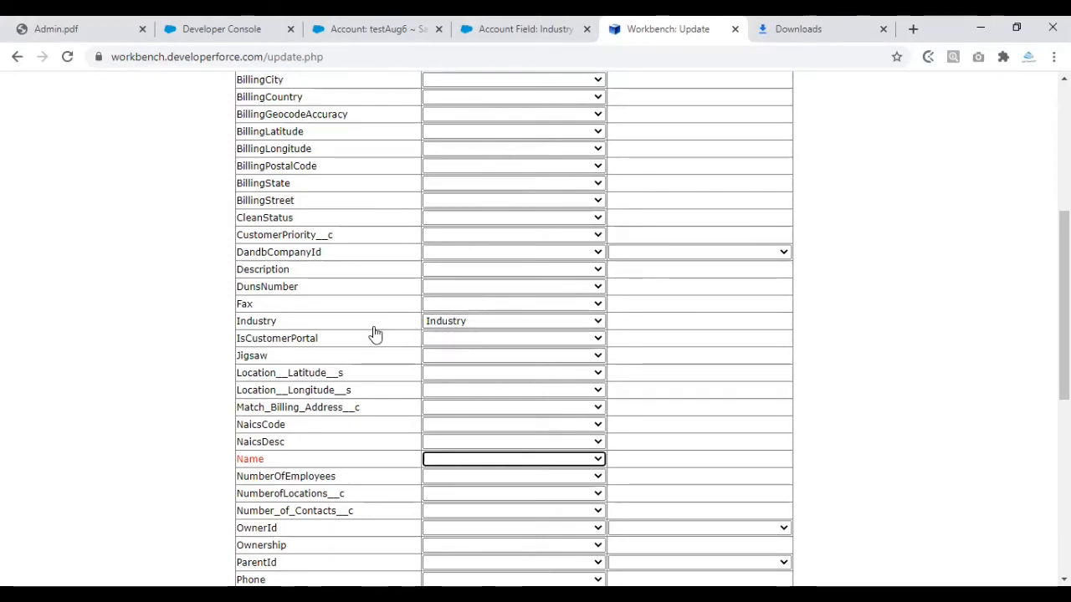
{"action": "scroll", "coordinate": [904, 251], "scroll_direction": "up", "scroll_amount": 3}
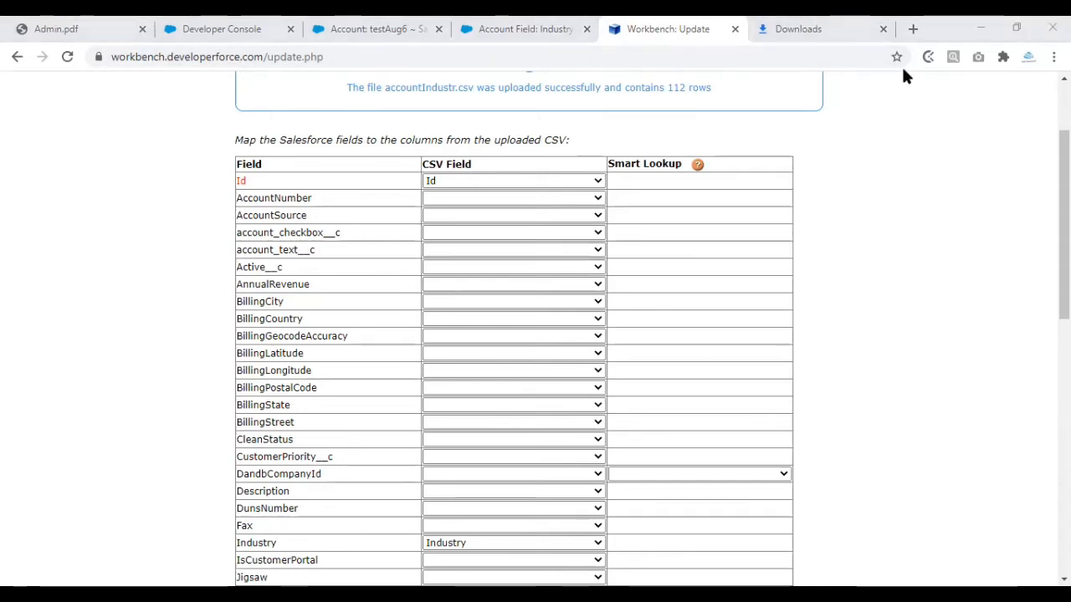
{"action": "scroll", "coordinate": [876, 263], "scroll_direction": "up", "scroll_amount": 1}
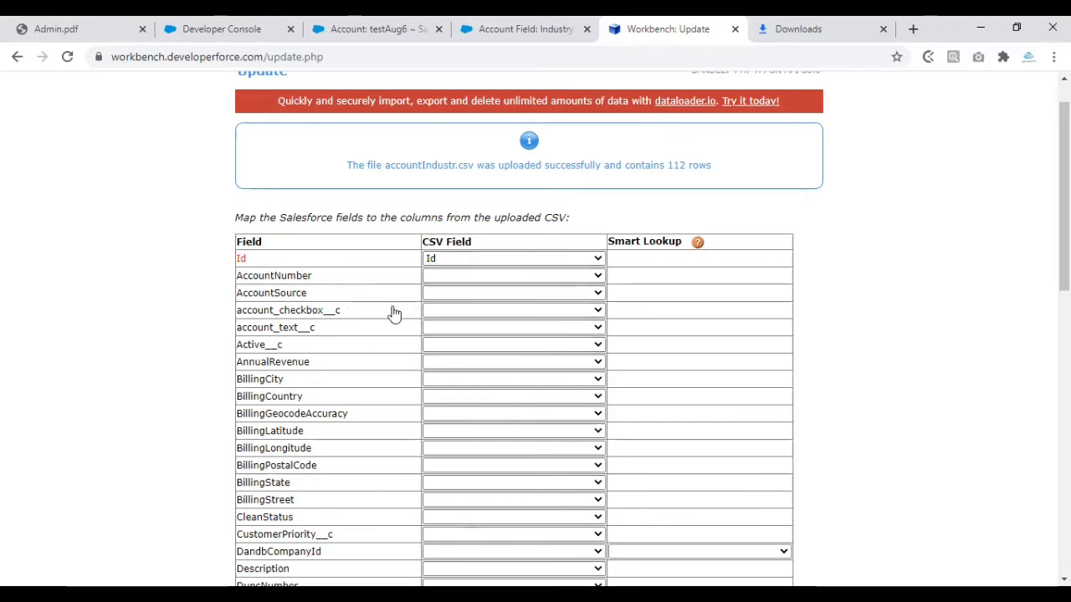
{"action": "left_click", "coordinate": [565, 264]}
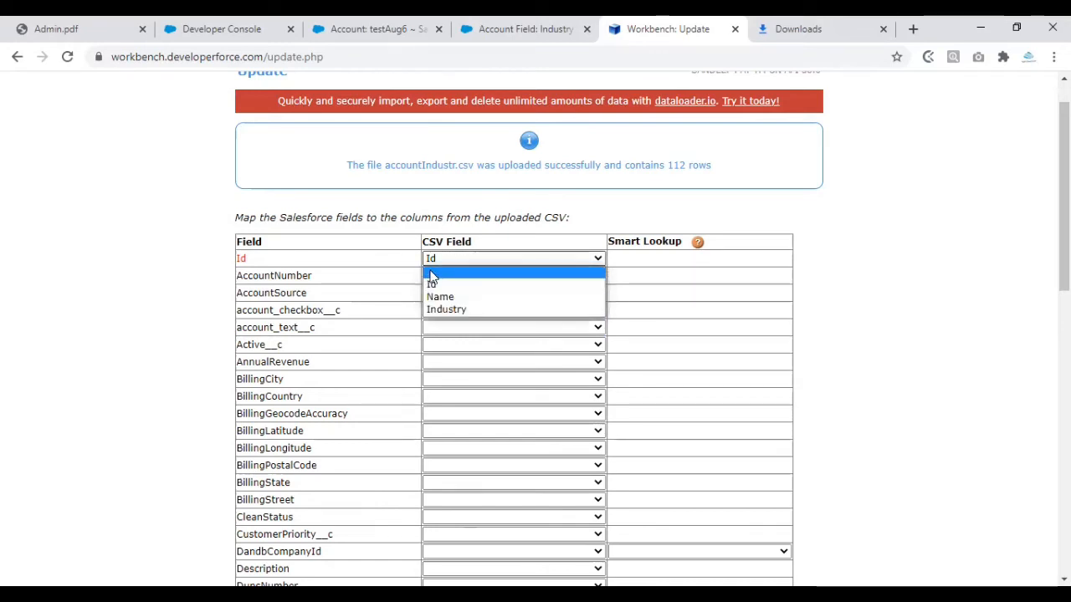
{"action": "left_click", "coordinate": [871, 240]}
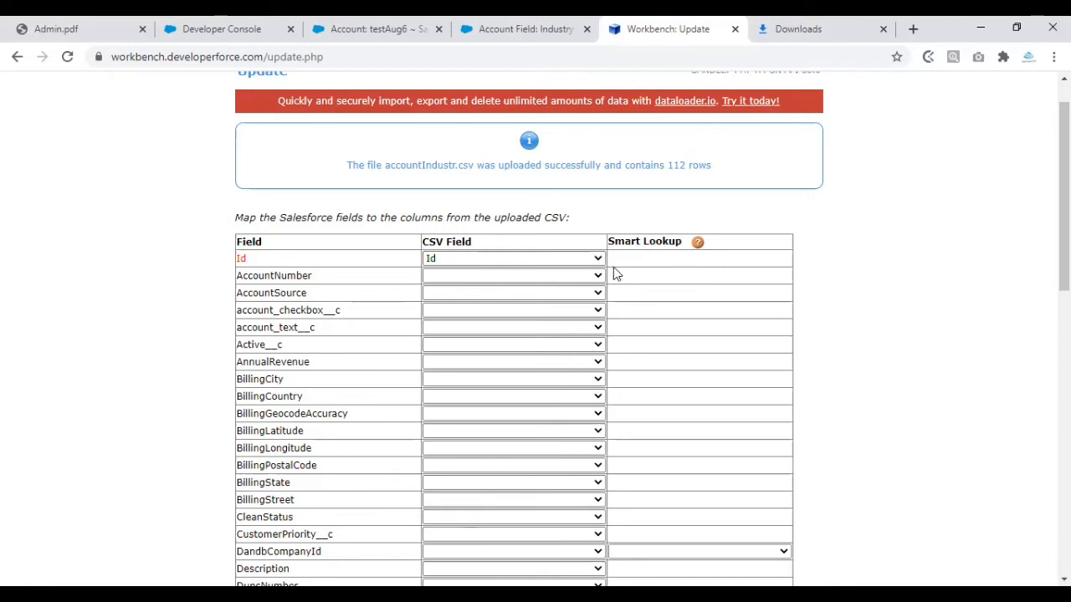
{"action": "scroll", "coordinate": [861, 241], "scroll_direction": "down", "scroll_amount": 2}
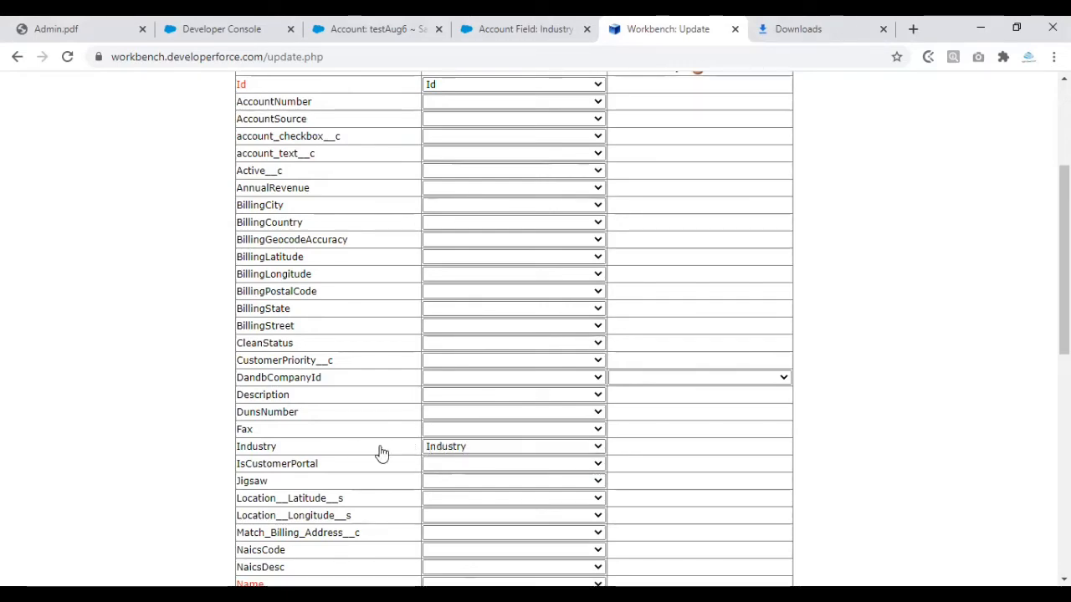
{"action": "scroll", "coordinate": [818, 231], "scroll_direction": "up", "scroll_amount": 3}
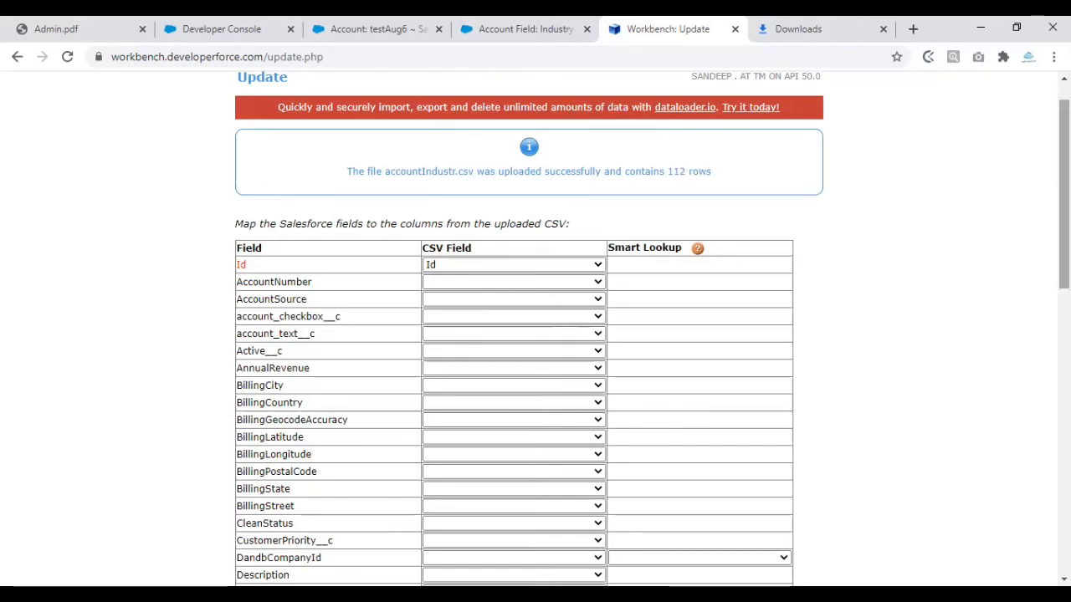
{"action": "left_click", "coordinate": [222, 28]}
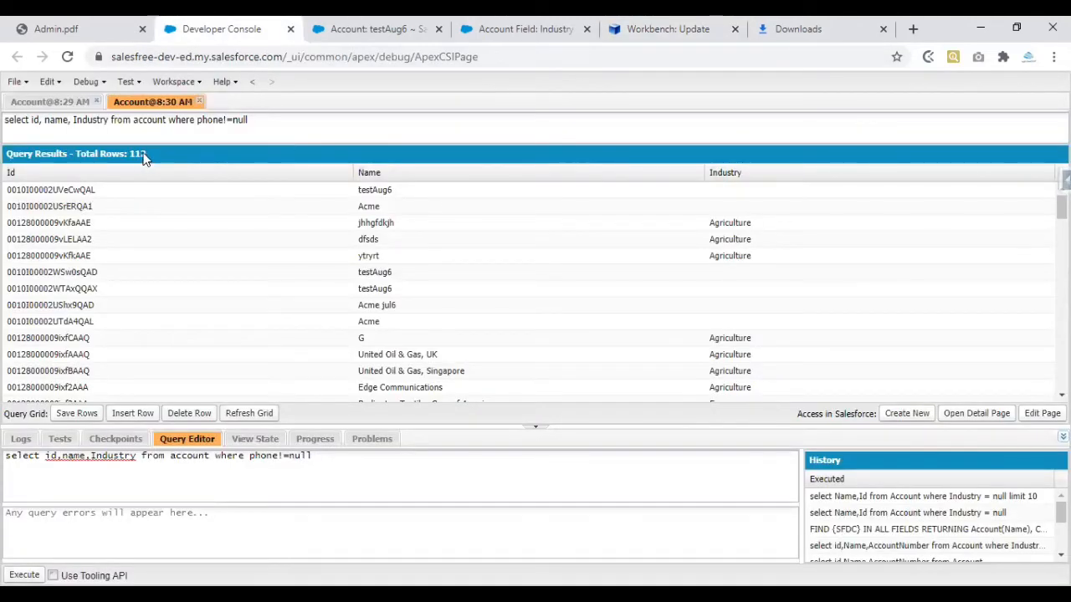
{"action": "left_click", "coordinate": [672, 30]}
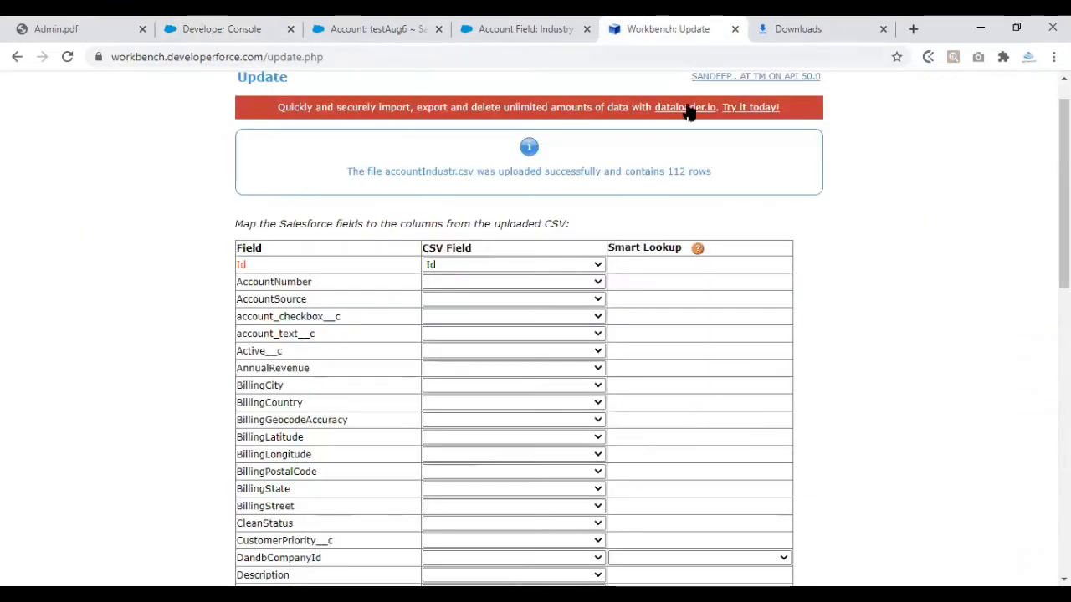
- Submit the field mapping with only Id and Industry mapped, and confirm the account update without the Bulk API
{"action": "scroll", "coordinate": [914, 283], "scroll_direction": "down", "scroll_amount": 7}
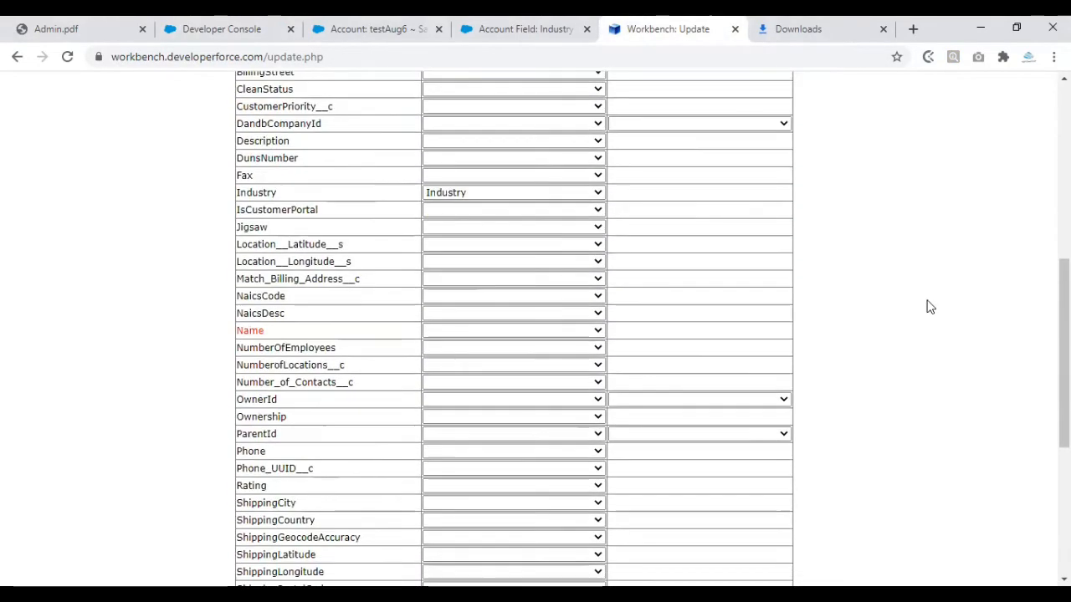
{"action": "scroll", "coordinate": [921, 335], "scroll_direction": "down", "scroll_amount": 3}
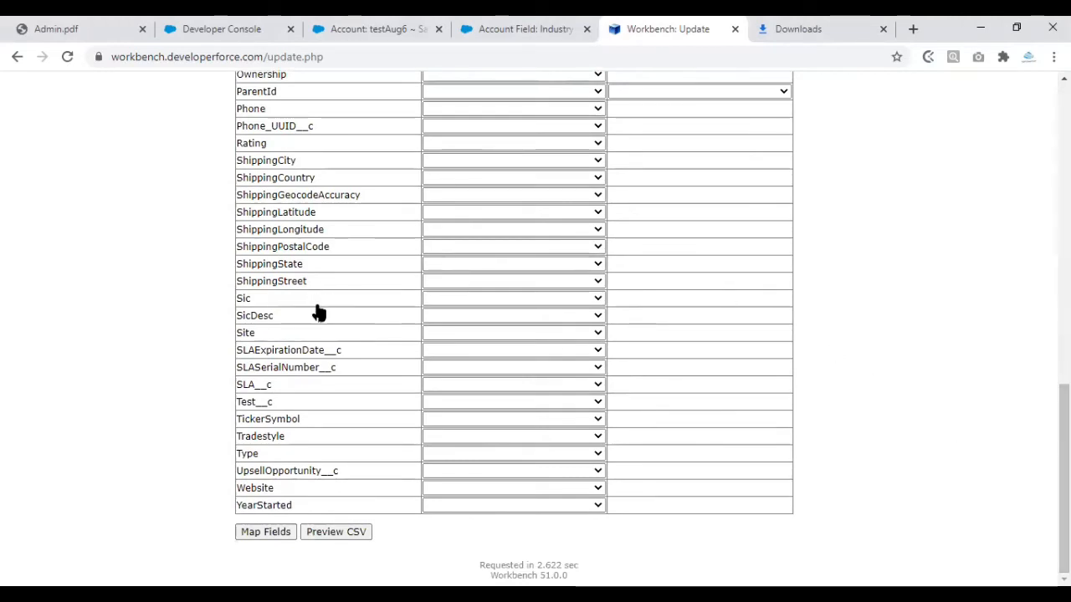
{"action": "left_click", "coordinate": [266, 534]}
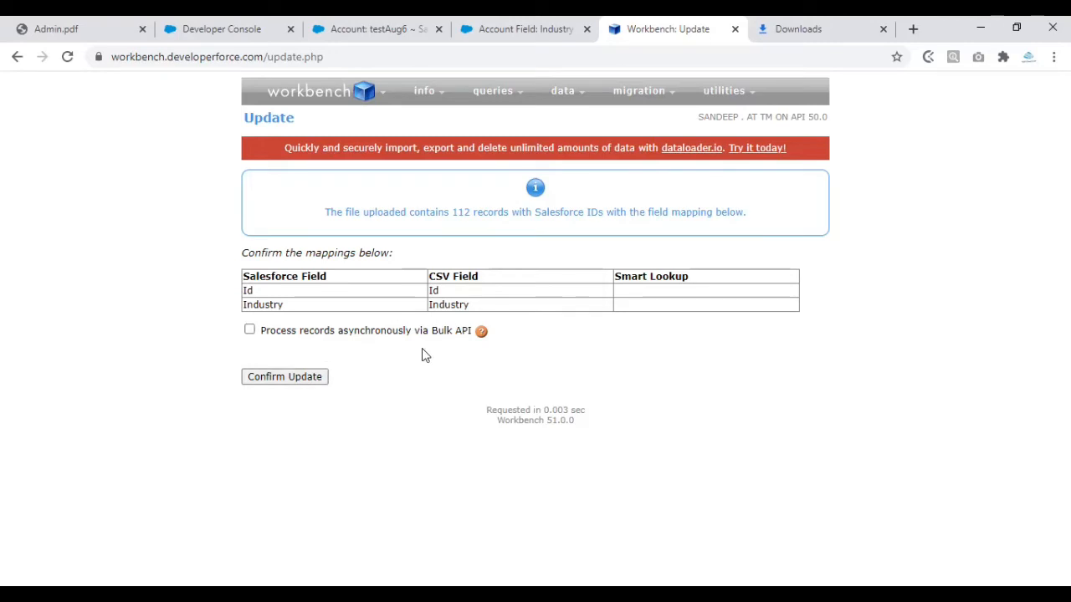
{"action": "left_click", "coordinate": [300, 384]}
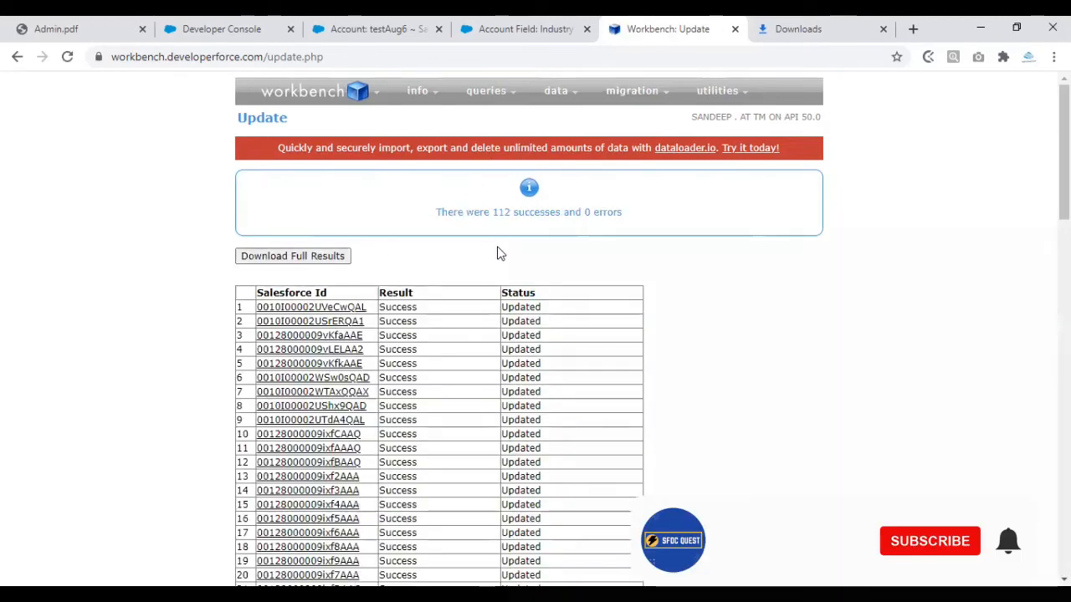
- Examine the update results, including the success and error summary and the status of each account record
{"action": "scroll", "coordinate": [486, 276], "scroll_direction": "down", "scroll_amount": 1}
{"action": "scroll", "coordinate": [468, 277], "scroll_direction": "down", "scroll_amount": 1}
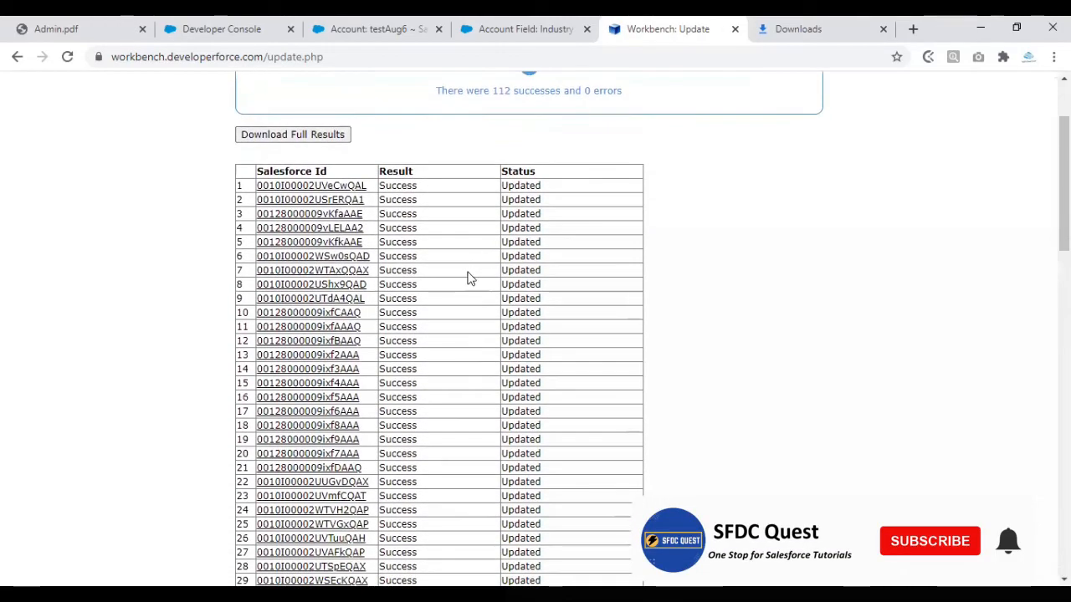
{"action": "scroll", "coordinate": [495, 265], "scroll_direction": "up", "scroll_amount": 2}
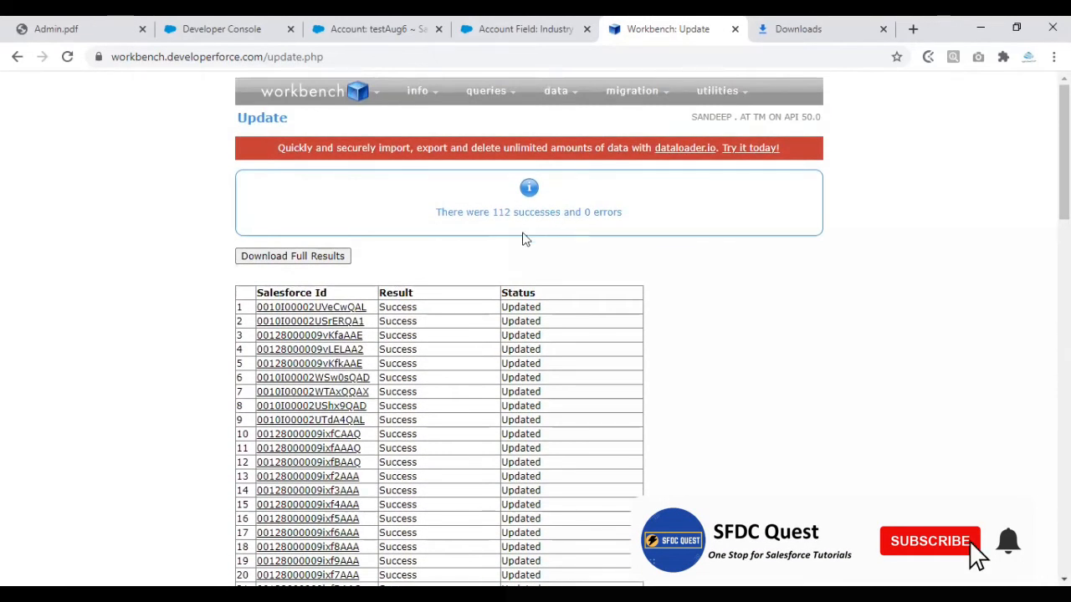
{"action": "scroll", "coordinate": [470, 311], "scroll_direction": "down", "scroll_amount": 2}
{"action": "scroll", "coordinate": [470, 312], "scroll_direction": "up", "scroll_amount": 2}
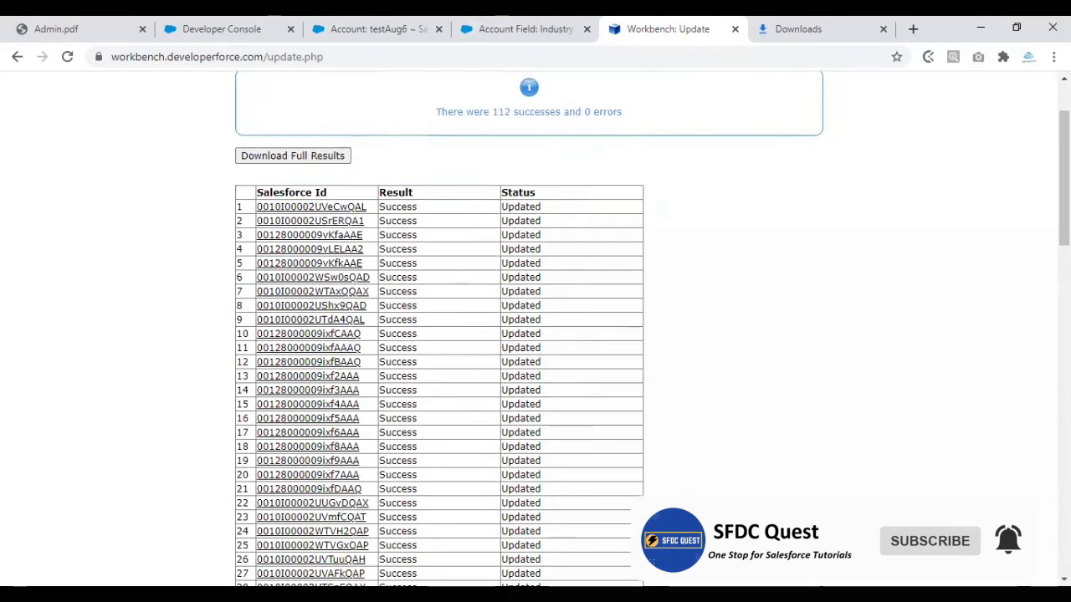
{"action": "scroll", "coordinate": [477, 327], "scroll_direction": "down", "scroll_amount": 1}
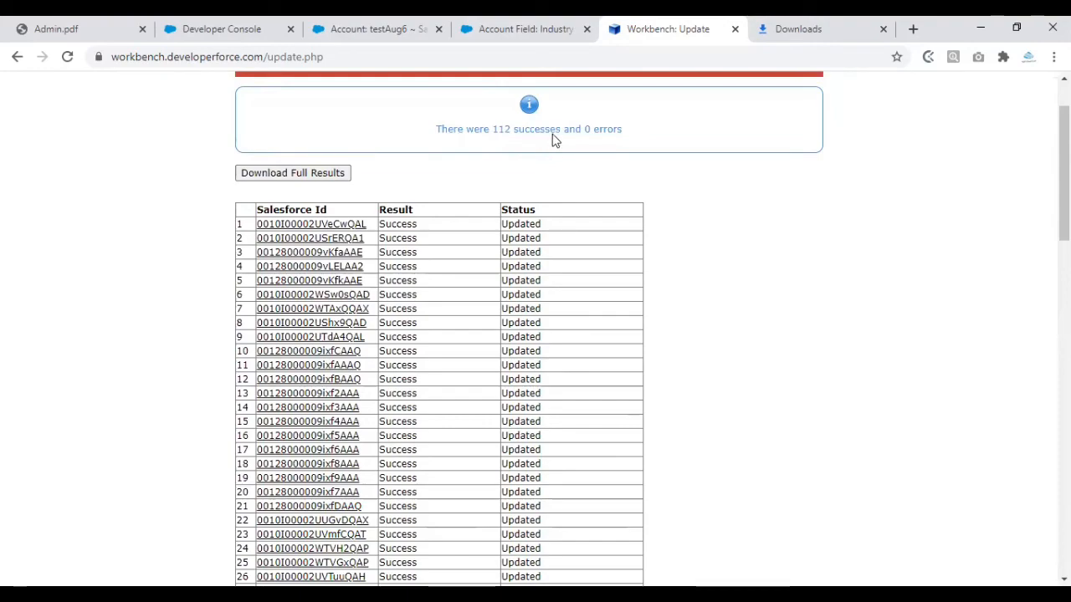
{"action": "scroll", "coordinate": [483, 390], "scroll_direction": "down", "scroll_amount": 15}
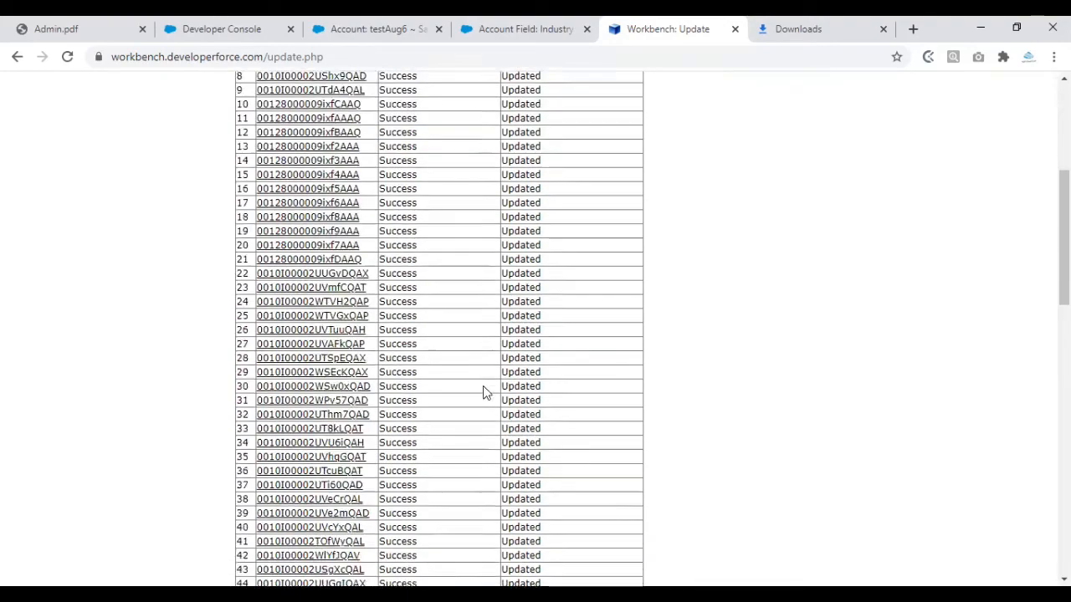
{"action": "scroll", "coordinate": [482, 417], "scroll_direction": "up", "scroll_amount": 1}
{"action": "scroll", "coordinate": [482, 417], "scroll_direction": "up", "scroll_amount": 15}
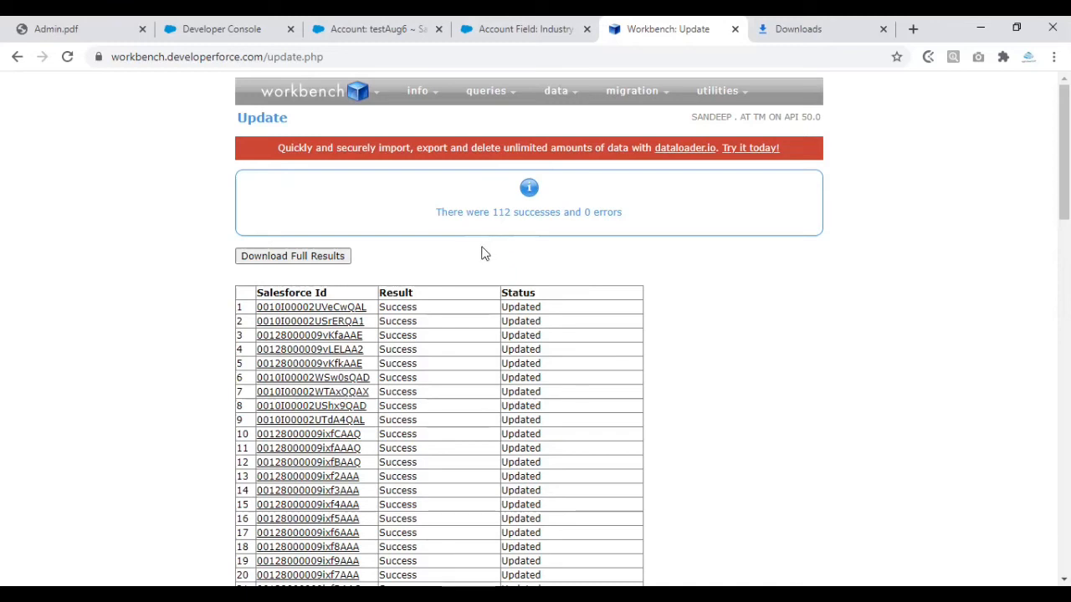
{"action": "mouse_move", "coordinate": [709, 124]}
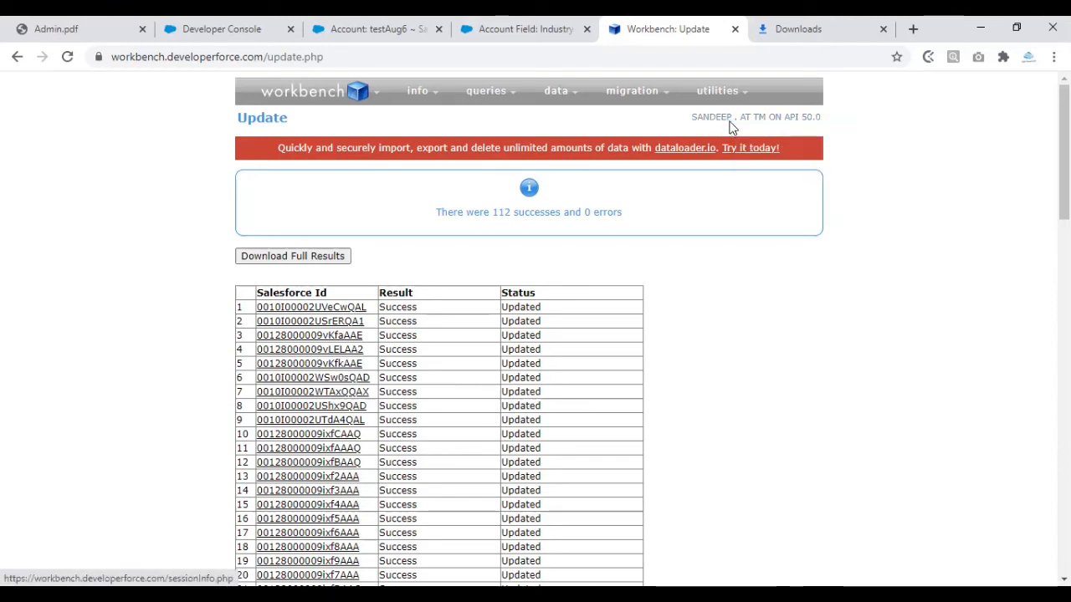
{"action": "left_click", "coordinate": [368, 28]}
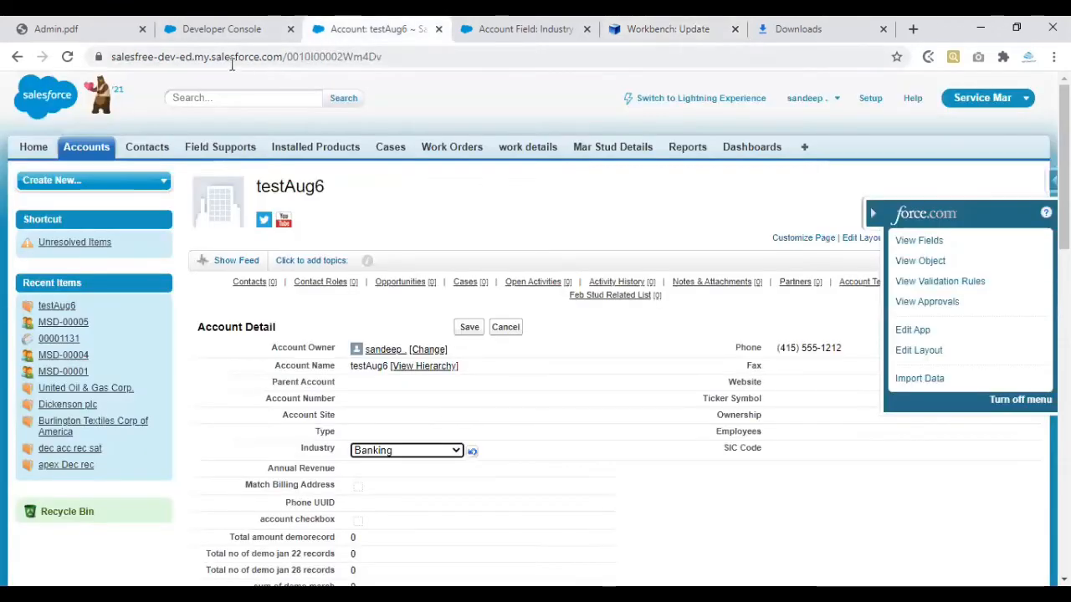
{"action": "left_click", "coordinate": [711, 28]}
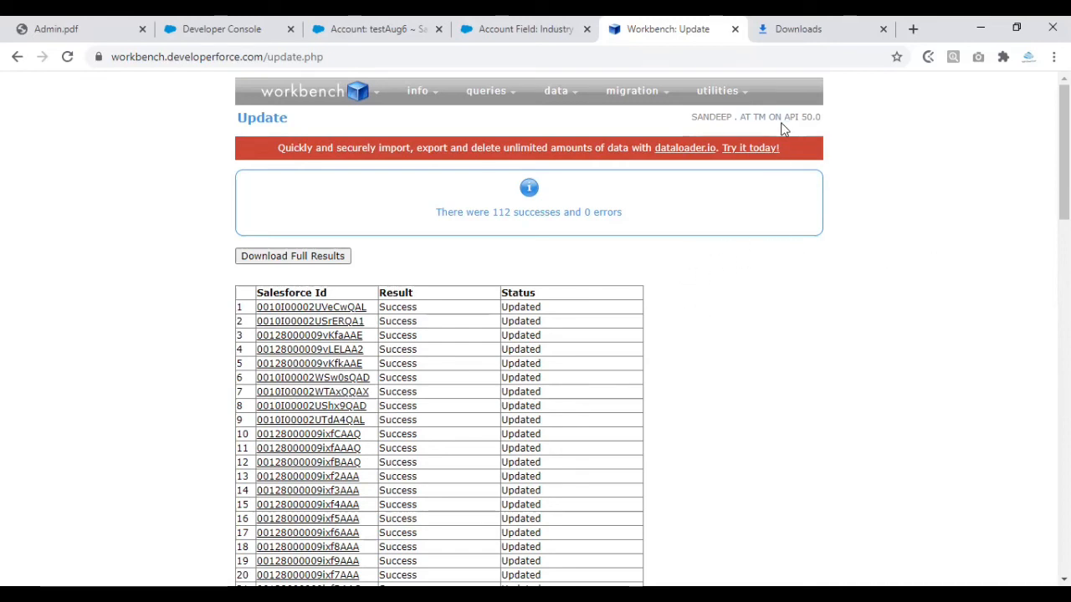
- Open the first updated account from the results and view it in Salesforce to check its Industry
{"action": "scroll", "coordinate": [698, 310], "scroll_direction": "down", "scroll_amount": 1}
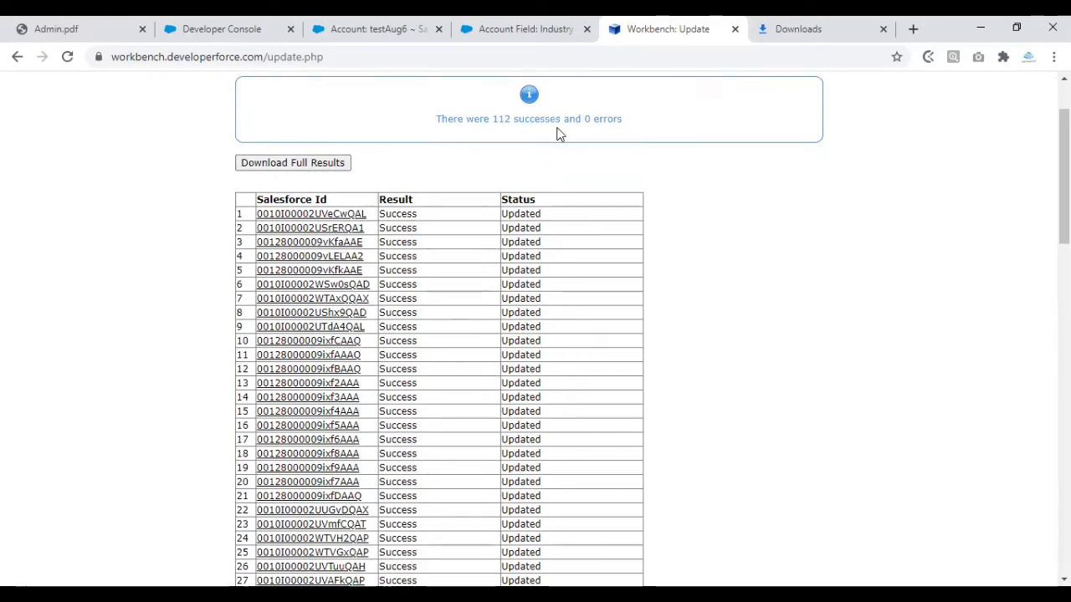
{"action": "left_click", "coordinate": [333, 216]}
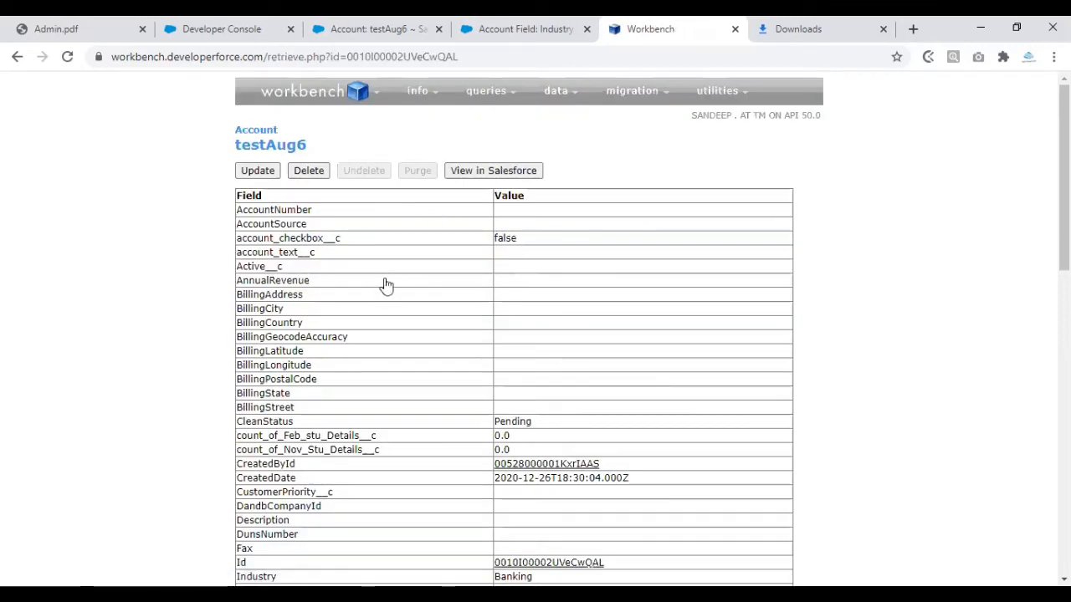
{"action": "left_click", "coordinate": [483, 171]}
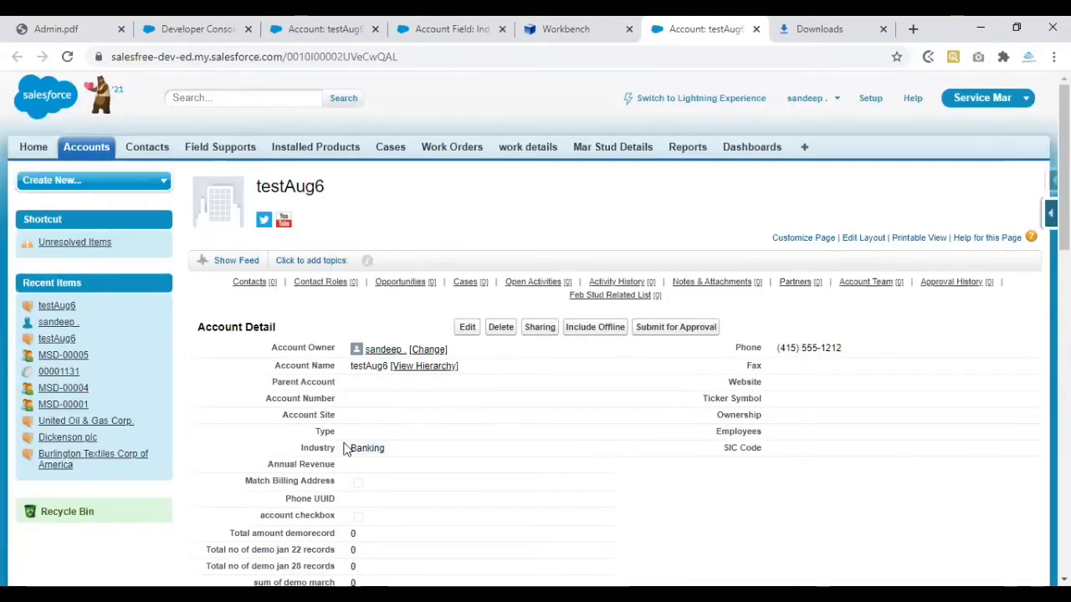
- Refresh the account query grid in the Developer Console and review the Industry values across all rows
{"action": "left_click", "coordinate": [197, 29]}
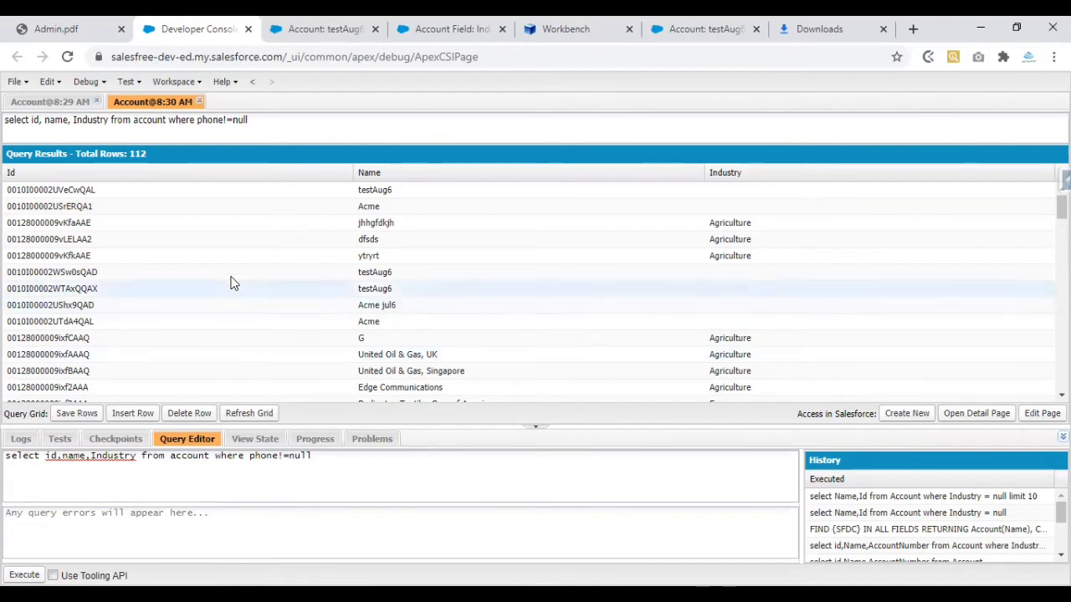
{"action": "left_click", "coordinate": [267, 412]}
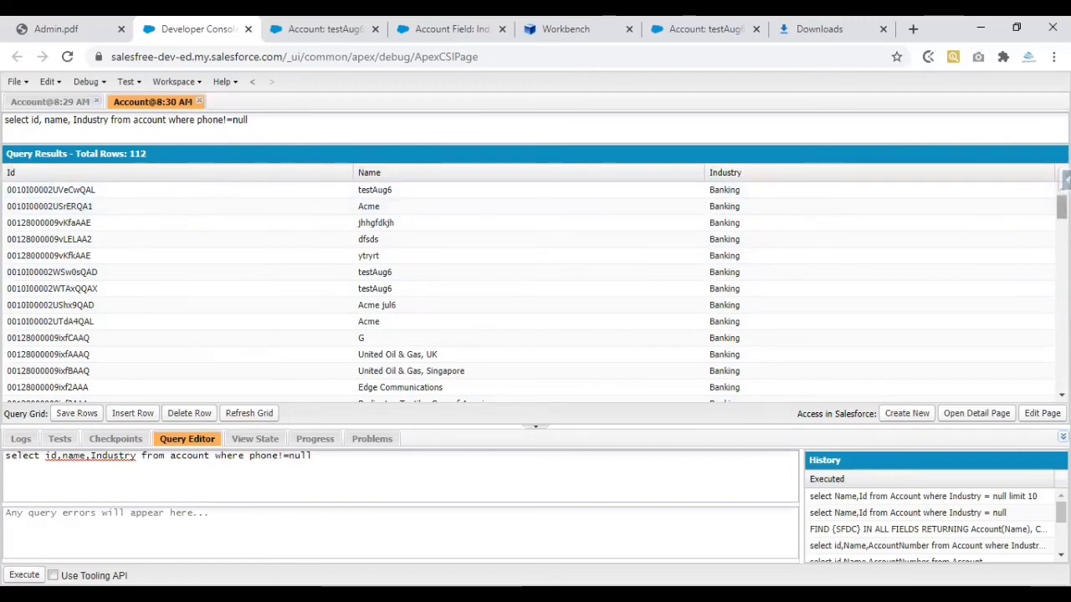
{"action": "scroll", "coordinate": [531, 288], "scroll_direction": "down", "scroll_amount": 10}
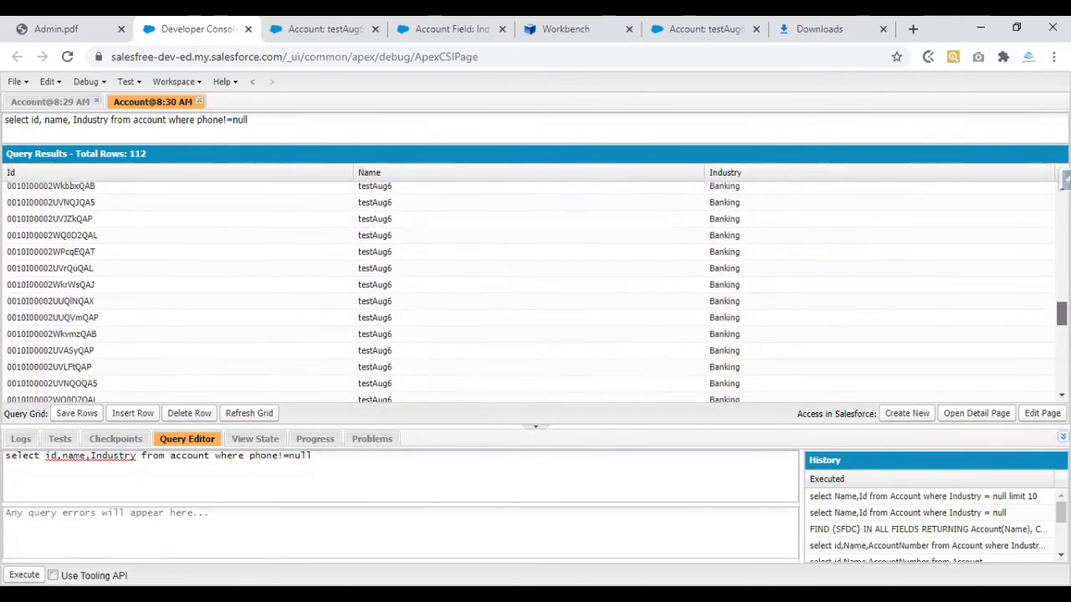
{"action": "scroll", "coordinate": [531, 289], "scroll_direction": "down", "scroll_amount": 5}
{"action": "scroll", "coordinate": [643, 343], "scroll_direction": "up", "scroll_amount": 15}
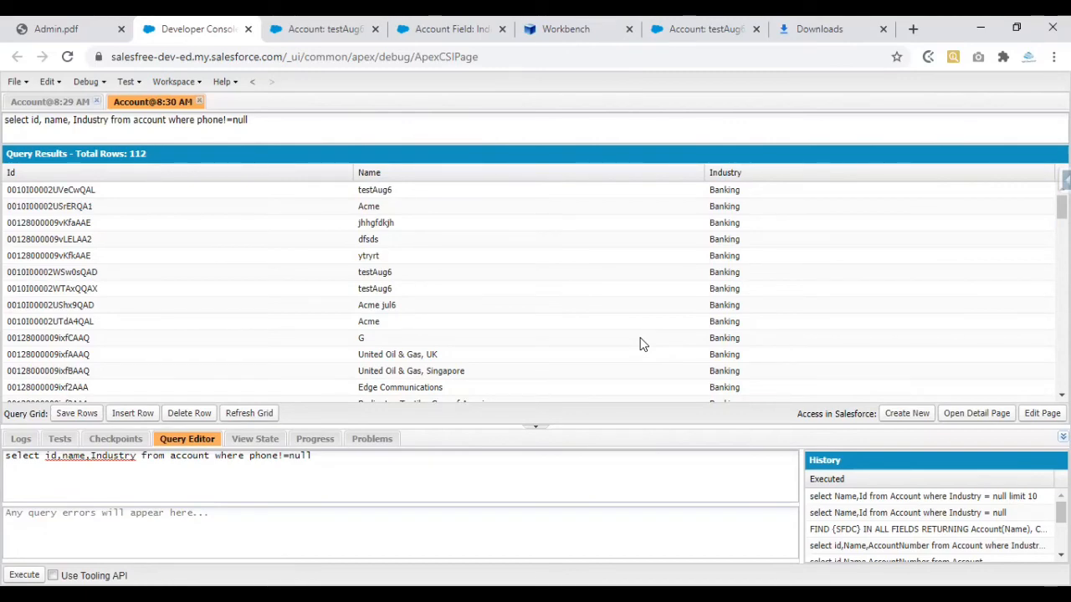
- Return to Workbench and open its data Delete operation
{"action": "left_click", "coordinate": [726, 48]}
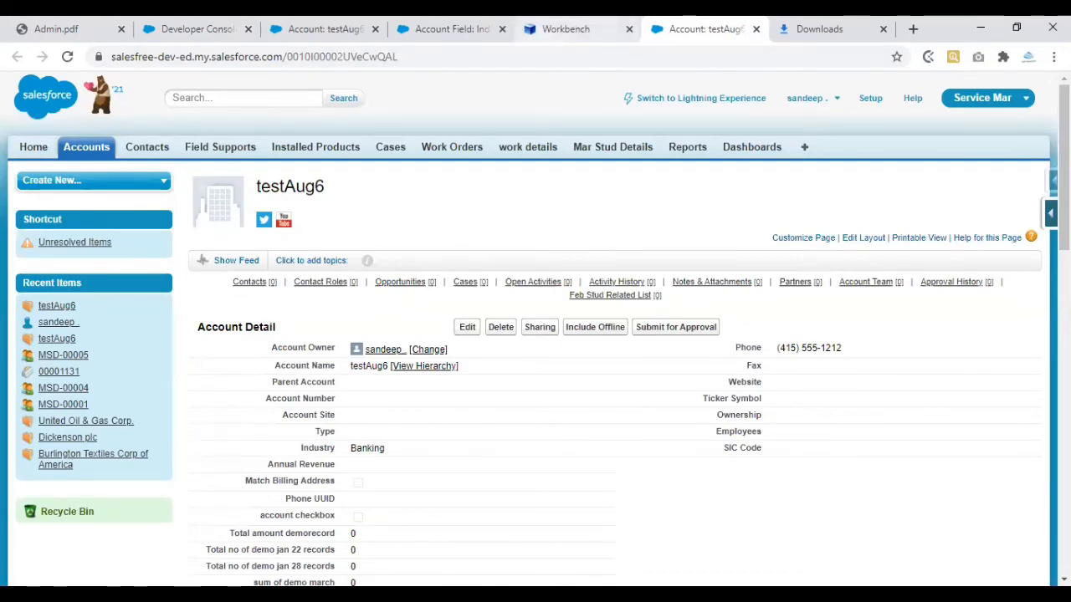
{"action": "left_click", "coordinate": [548, 30]}
{"action": "mouse_move", "coordinate": [561, 100]}
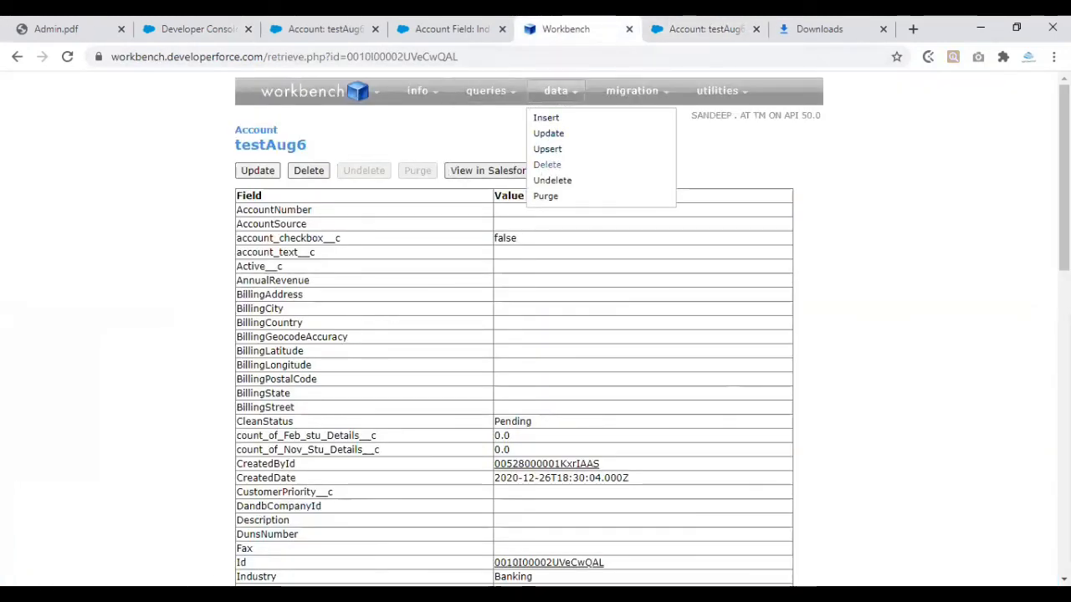
{"action": "left_click", "coordinate": [548, 165]}
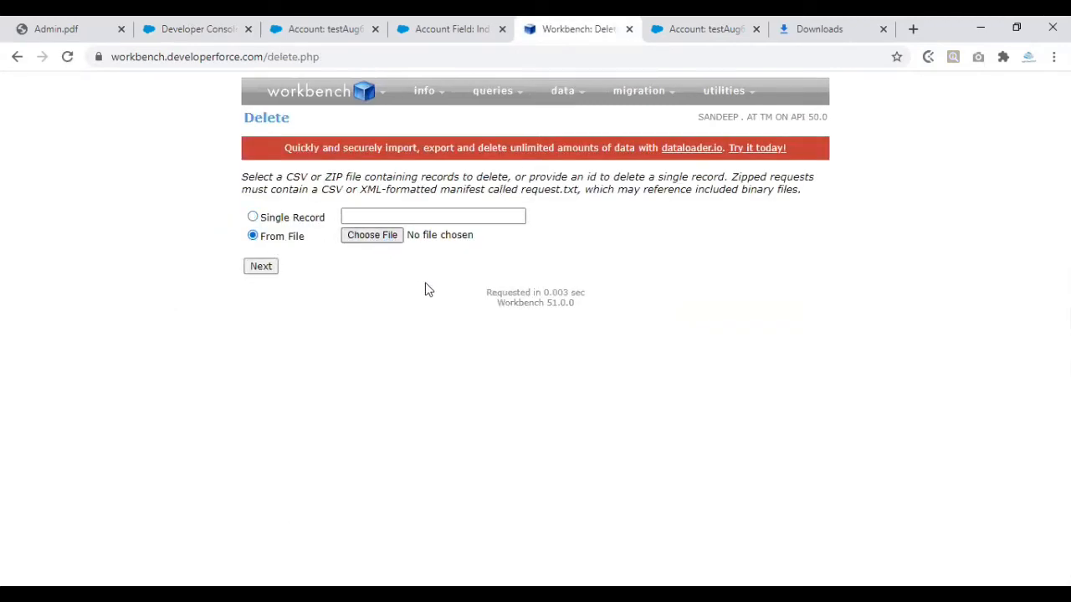
- Switch back to the account query results in the Developer Console
{"action": "left_click", "coordinate": [901, 149]}
{"action": "left_click", "coordinate": [322, 28]}
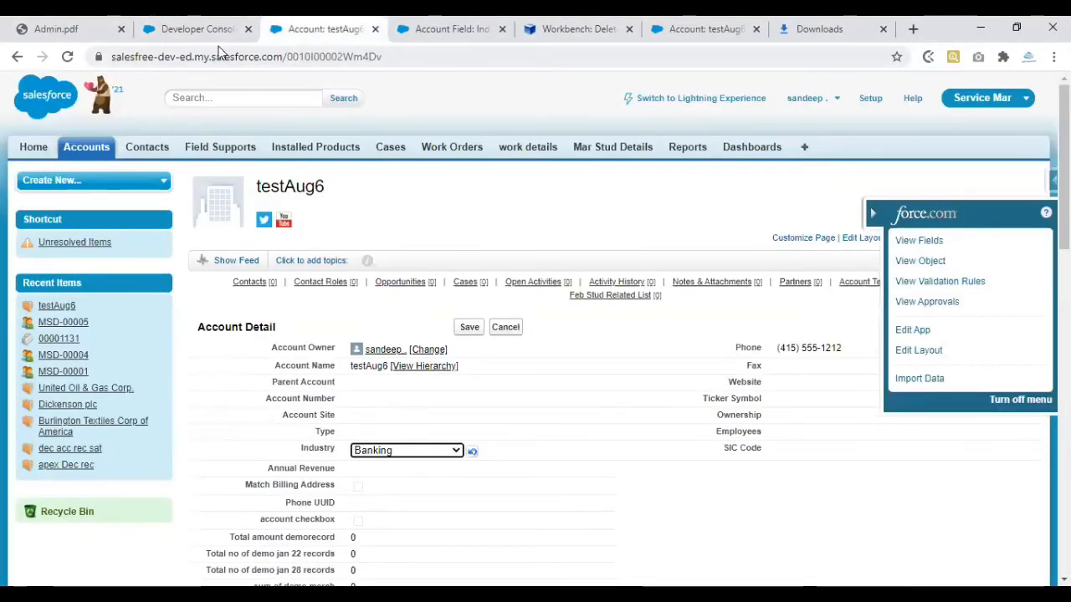
{"action": "left_click", "coordinate": [197, 28]}
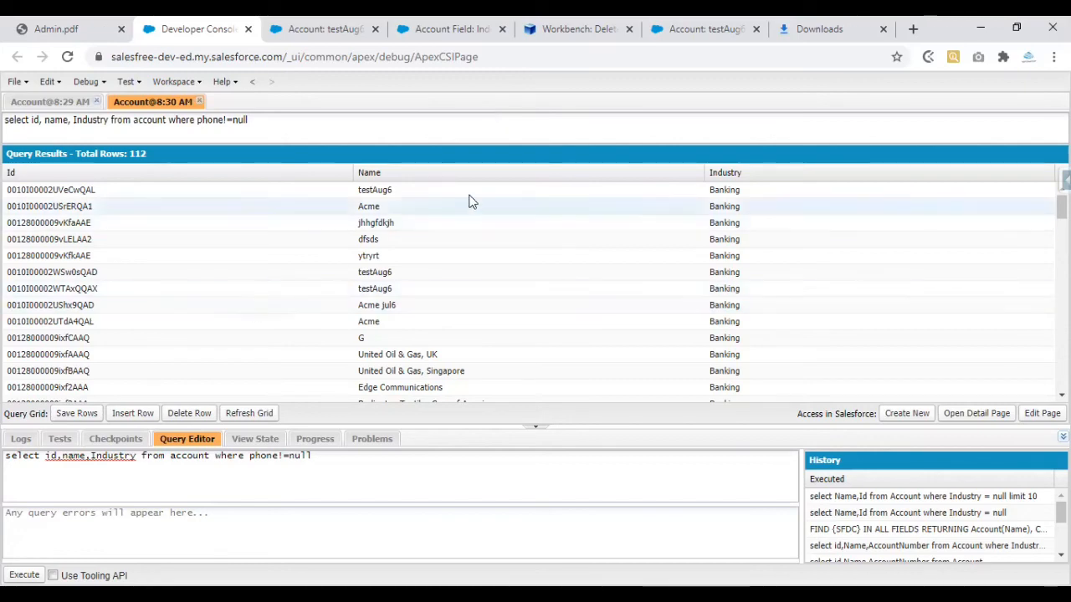
- Compare the Industry on the testAug6 account page in Salesforce with the account query results in the Developer Console
{"action": "left_click", "coordinate": [705, 29]}
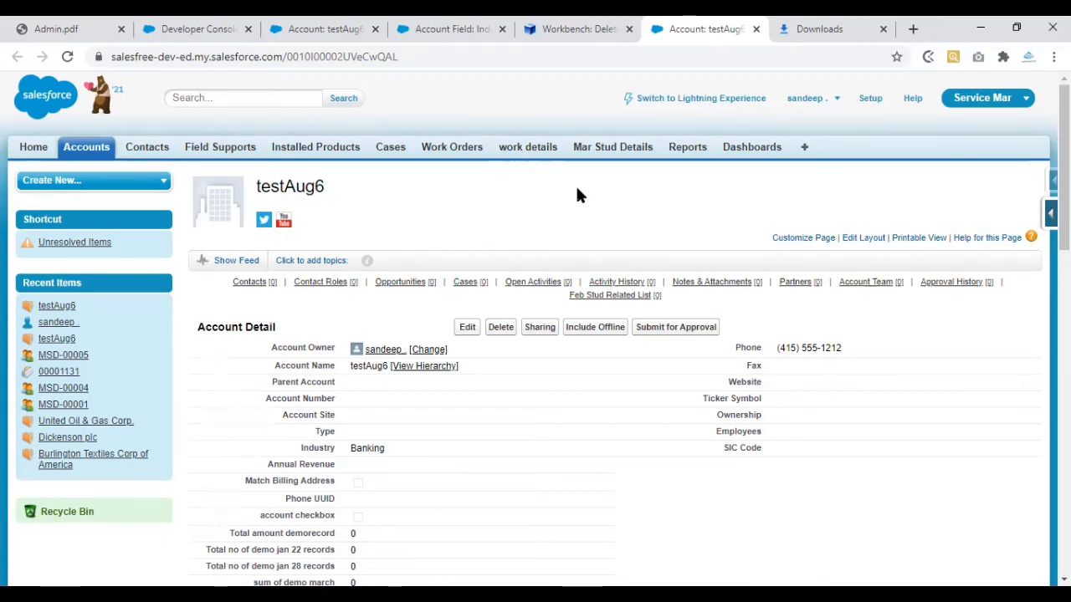
{"action": "left_click", "coordinate": [236, 28]}
{"action": "left_click", "coordinate": [326, 458]}
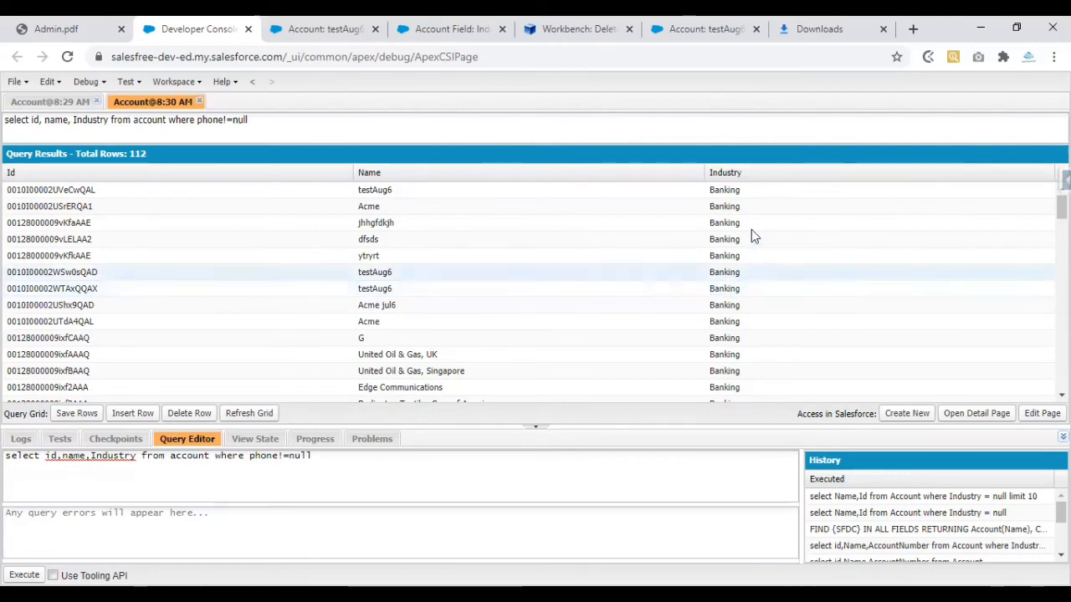
{"action": "left_click", "coordinate": [706, 28]}
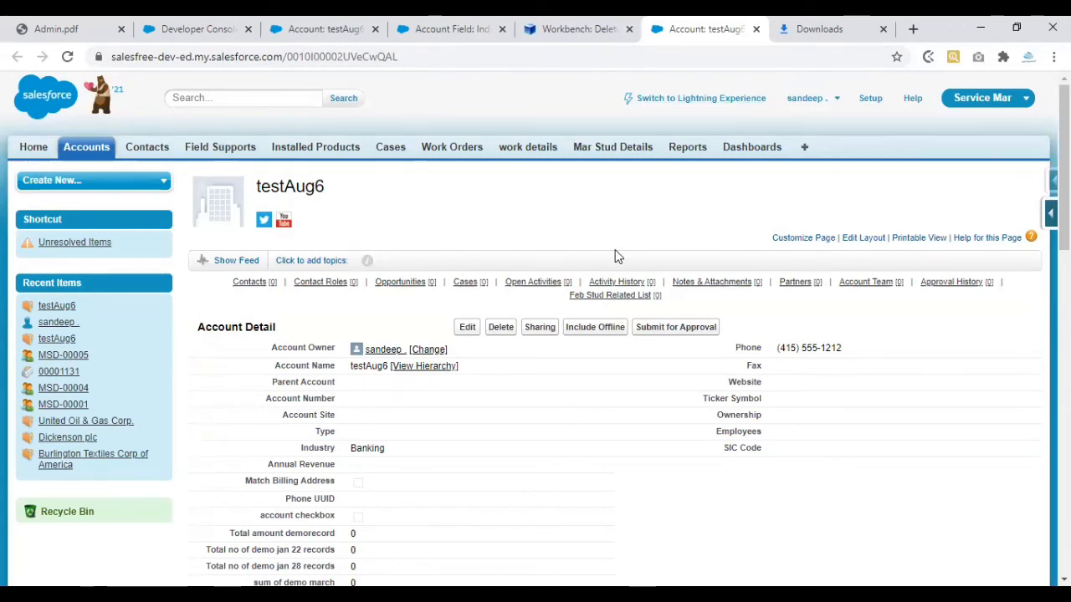
{"action": "mouse_move", "coordinate": [611, 294]}
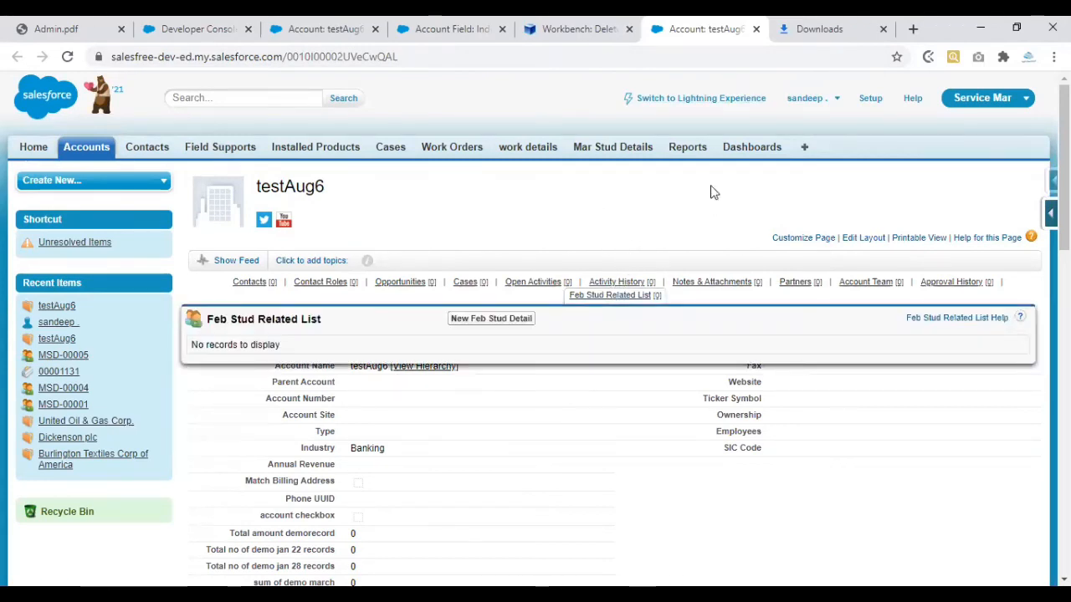
- Switch to Workbench and go back from the Delete page to the Update page for Account with accountIndustr.csv
{"action": "left_click", "coordinate": [549, 38]}
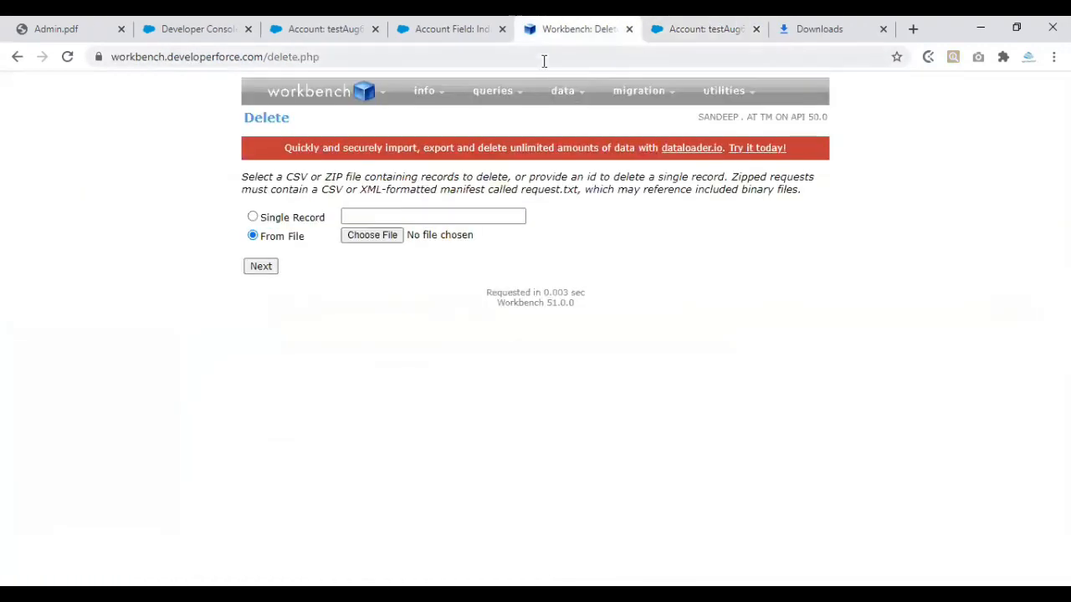
{"action": "scroll", "coordinate": [613, 109], "scroll_direction": "left", "scroll_amount": 3}
{"action": "left_click", "coordinate": [14, 61]}
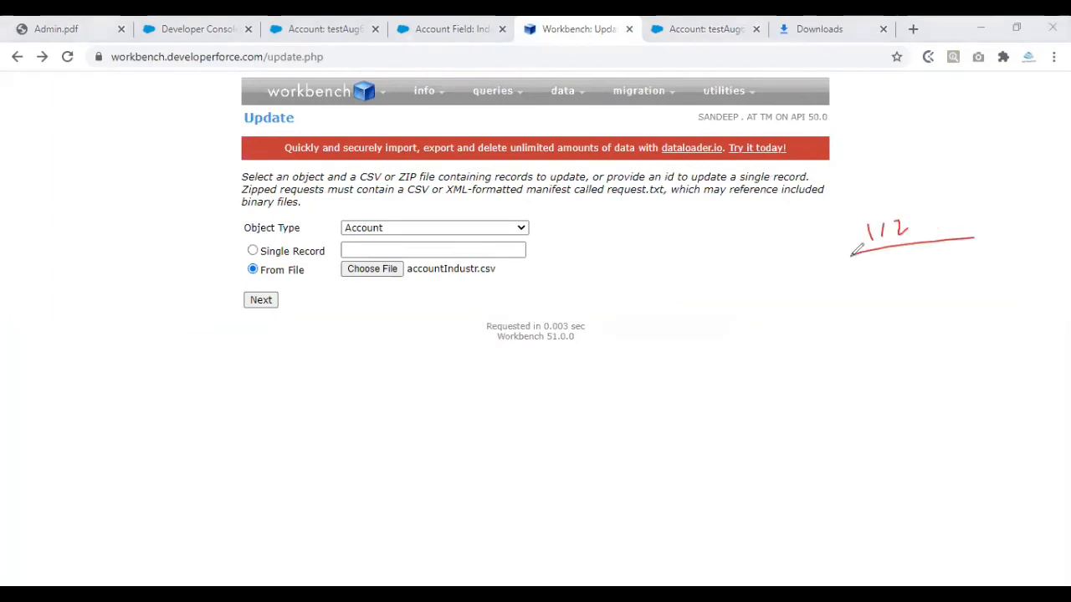
- Annotate beside the update form S → 100 and E → 12, with an arrow to a boxed list of lines and a bracket
{"action": "mouse_move", "coordinate": [870, 277]}
{"action": "left_mouse_down"}
{"action": "mouse_move", "coordinate": [860, 291]}
{"action": "mouse_move", "coordinate": [898, 284]}
{"action": "left_mouse_up"}
{"action": "mouse_move", "coordinate": [891, 278]}
{"action": "left_mouse_down"}
{"action": "mouse_move", "coordinate": [891, 290]}
{"action": "mouse_move", "coordinate": [922, 291]}
{"action": "left_mouse_up"}
{"action": "left_click_drag", "start_coordinate": [932, 272], "coordinate": [951, 269]}
{"action": "mouse_move", "coordinate": [857, 321]}
{"action": "left_mouse_down"}
{"action": "mouse_move", "coordinate": [866, 332]}
{"action": "mouse_move", "coordinate": [909, 321]}
{"action": "left_mouse_up"}
{"action": "mouse_move", "coordinate": [901, 317]}
{"action": "left_mouse_down"}
{"action": "mouse_move", "coordinate": [902, 325]}
{"action": "mouse_move", "coordinate": [937, 320]}
{"action": "mouse_move", "coordinate": [932, 331]}
{"action": "left_mouse_up"}
{"action": "mouse_move", "coordinate": [947, 315]}
{"action": "left_mouse_down"}
{"action": "mouse_move", "coordinate": [962, 312]}
{"action": "mouse_move", "coordinate": [978, 348]}
{"action": "left_mouse_up"}
{"action": "mouse_move", "coordinate": [981, 311]}
{"action": "left_mouse_down"}
{"action": "mouse_move", "coordinate": [1025, 306]}
{"action": "mouse_move", "coordinate": [987, 364]}
{"action": "left_mouse_up"}
{"action": "mouse_move", "coordinate": [994, 324]}
{"action": "left_mouse_down"}
{"action": "mouse_move", "coordinate": [1022, 323]}
{"action": "mouse_move", "coordinate": [1026, 335]}
{"action": "left_mouse_up"}
{"action": "left_click_drag", "start_coordinate": [999, 345], "coordinate": [1024, 343]}
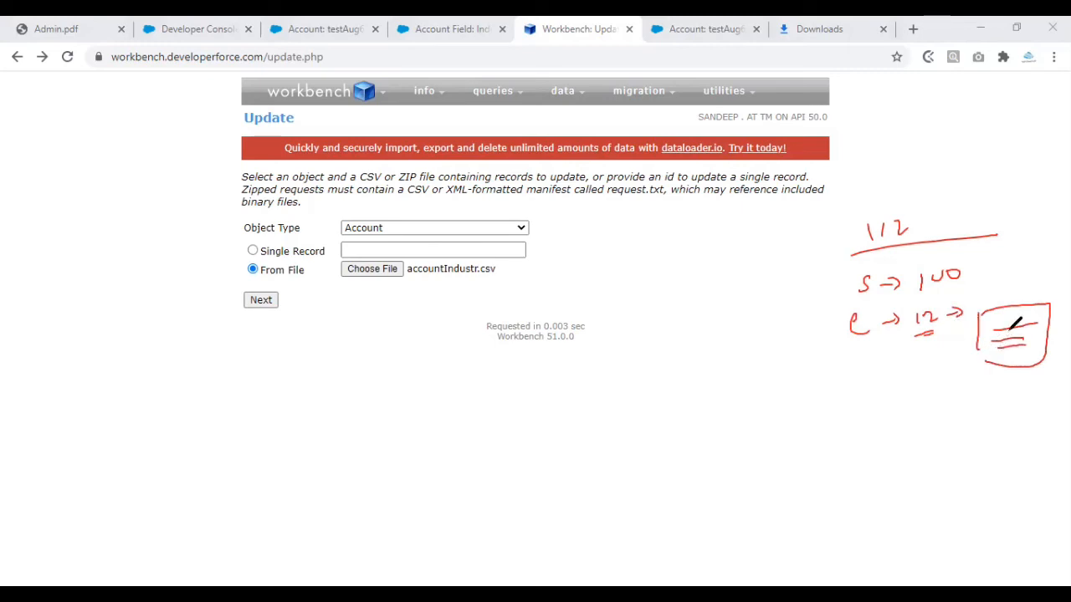
{"action": "left_click_drag", "start_coordinate": [1065, 306], "coordinate": [1051, 356]}
{"action": "left_click_drag", "start_coordinate": [1013, 310], "coordinate": [1032, 279]}
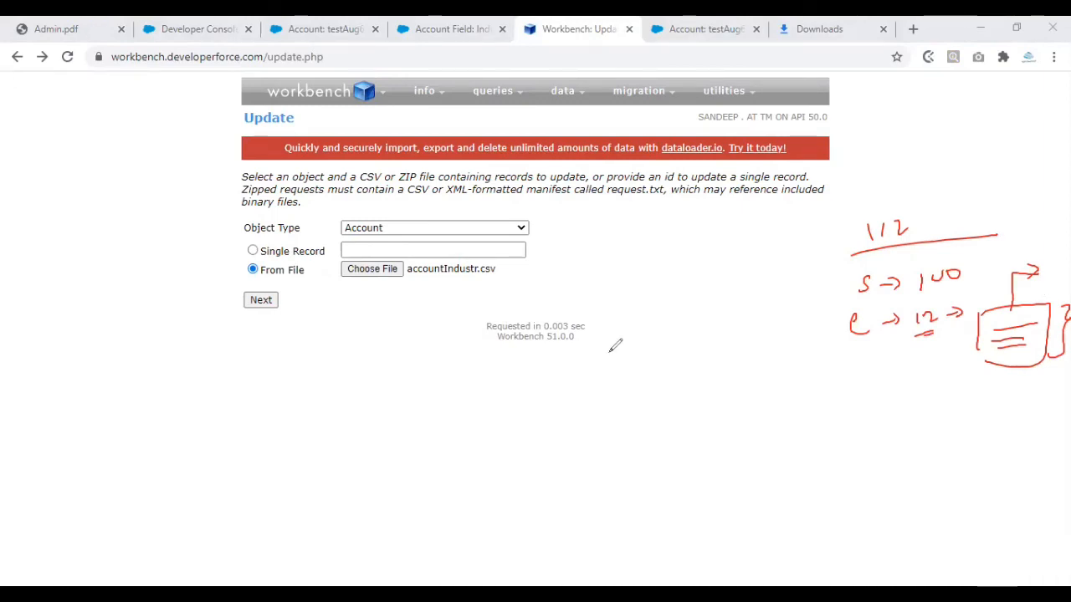
- Write an underlined Banking note with a cross beside the update form, and clear all the annotations
{"action": "mouse_move", "coordinate": [603, 246]}
{"action": "left_mouse_down"}
{"action": "mouse_move", "coordinate": [640, 251]}
{"action": "mouse_move", "coordinate": [680, 237]}
{"action": "mouse_move", "coordinate": [674, 258]}
{"action": "mouse_move", "coordinate": [684, 245]}
{"action": "mouse_move", "coordinate": [701, 261]}
{"action": "mouse_move", "coordinate": [612, 289]}
{"action": "mouse_move", "coordinate": [694, 273]}
{"action": "mouse_move", "coordinate": [721, 254]}
{"action": "left_mouse_up"}
{"action": "mouse_move", "coordinate": [719, 238]}
{"action": "left_mouse_down"}
{"action": "mouse_move", "coordinate": [701, 254]}
{"action": "mouse_move", "coordinate": [740, 238]}
{"action": "left_mouse_up"}
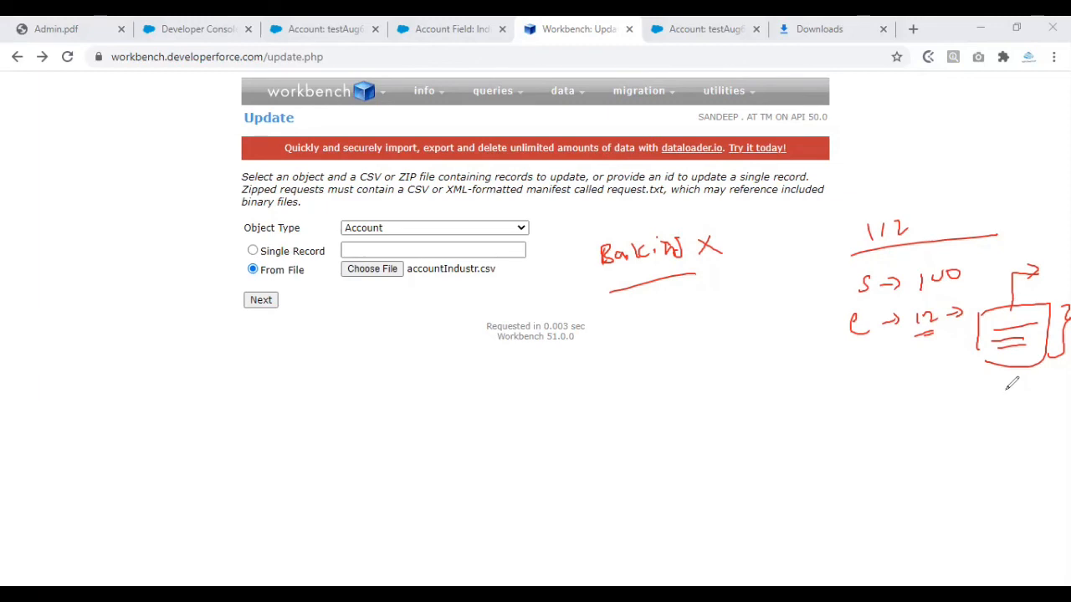
{"action": "left_click", "coordinate": [591, 127]}
{"action": "left_click", "coordinate": [798, 98]}
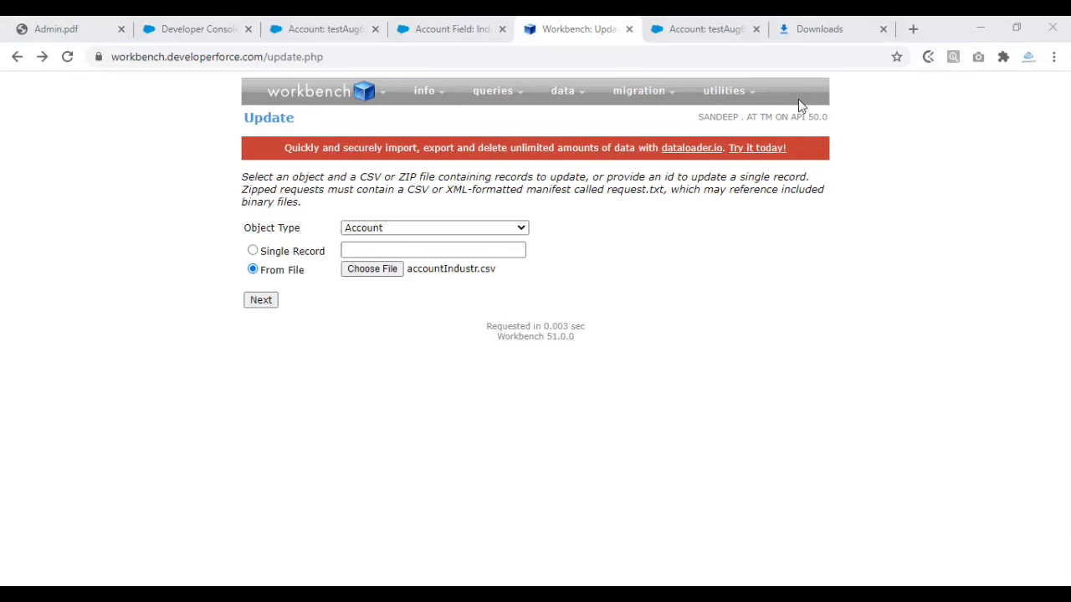
- Switch back to the testAug6 account page in Salesforce
{"action": "key", "text": "ctrl+Tab"}
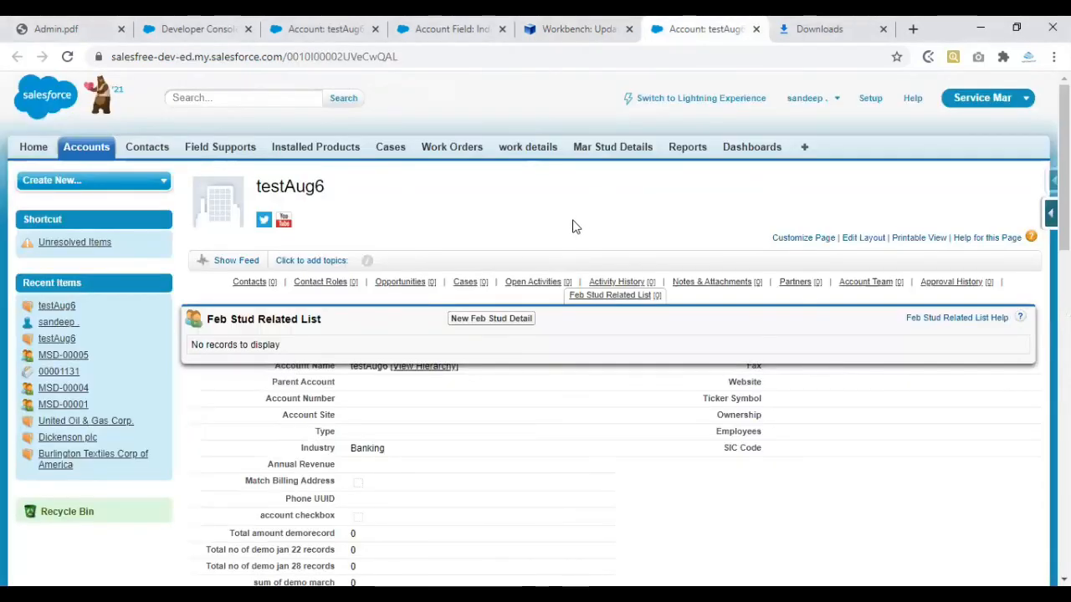